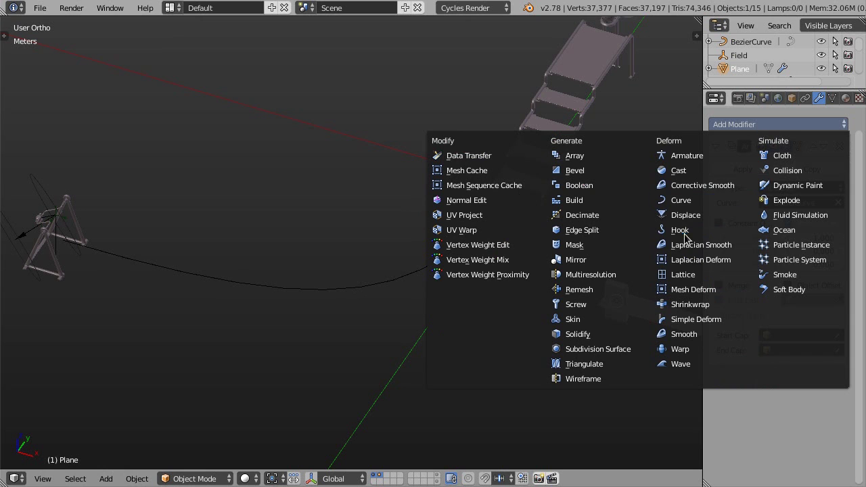
Add a Curve modifier to the arrayed plane and set the Bezier curve as its deform object.
left_click(682, 200)
left_click(769, 437)
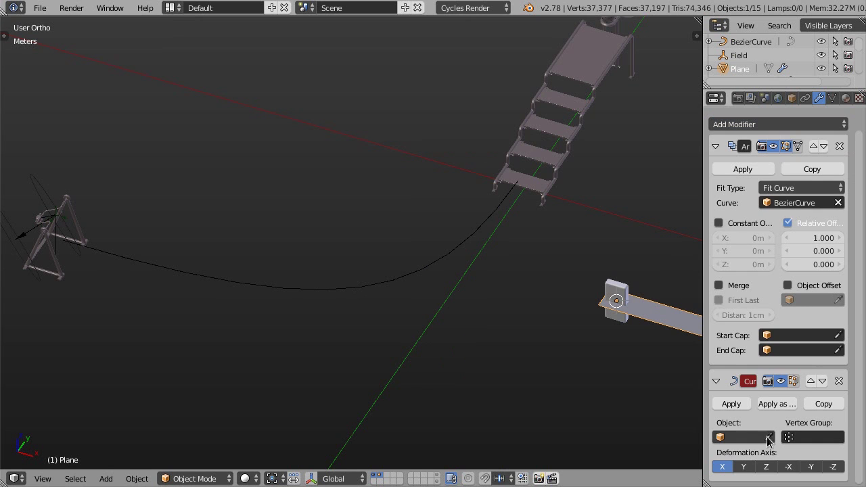
left_click(406, 275)
Parent the single domino to the curved plane and duplicate it along the plane using Faces duplication.
right_click(581, 308)
right_click(456, 255, "shift")
key("ctrl+p")
left_click(458, 260)
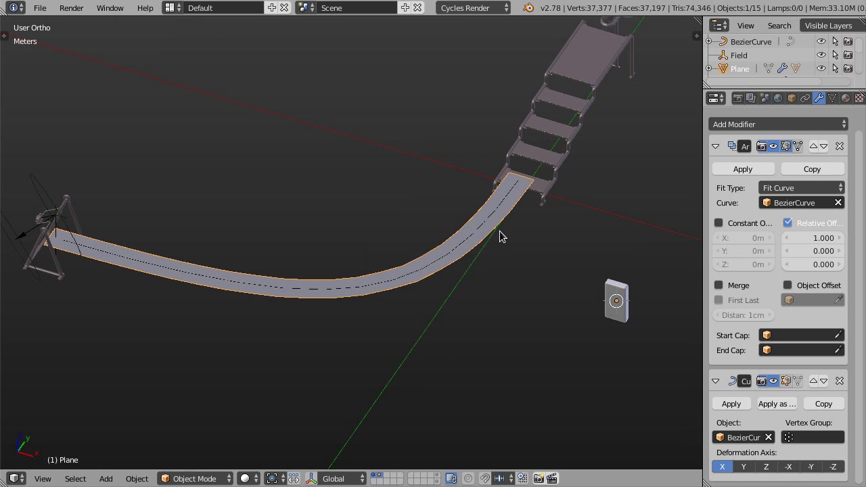
left_click(791, 98)
left_click(803, 290)
Set a render border around the middle of the domino row and preview it with rendered shading.
middle_click_drag(142, 342, 288, 203)
key("b")
left_click_drag(288, 201, 455, 280)
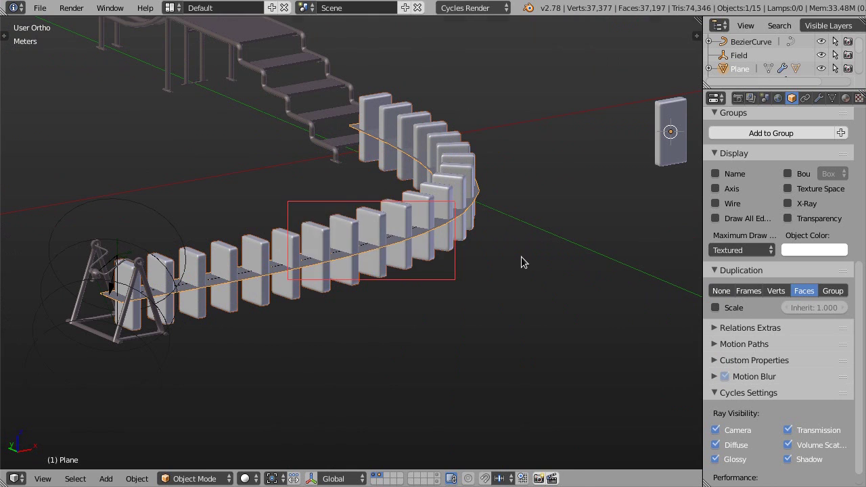
key("shift+z")
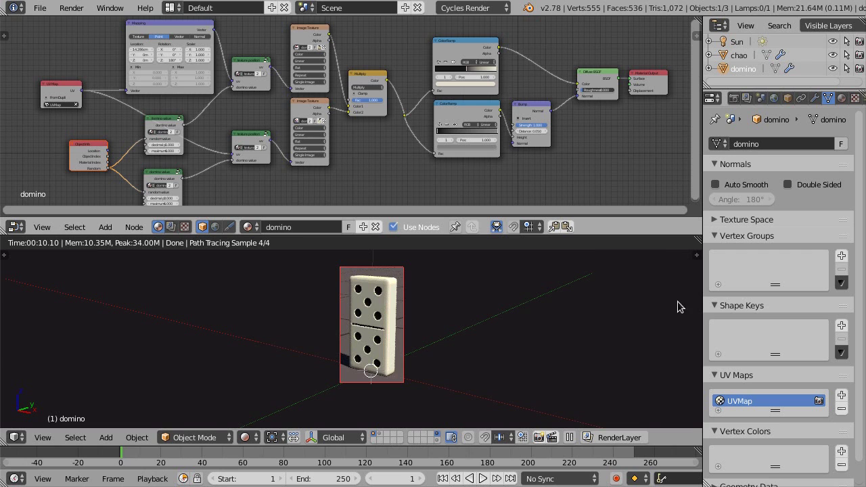
Return the viewport to solid shading, merge the node editor area into the 3D view and clear the render border.
key("shift+z")
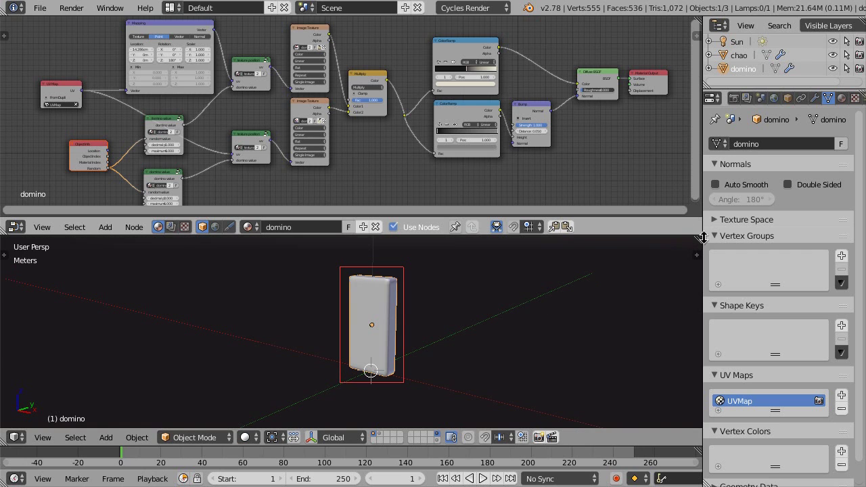
left_click_drag(698, 239, 638, 198)
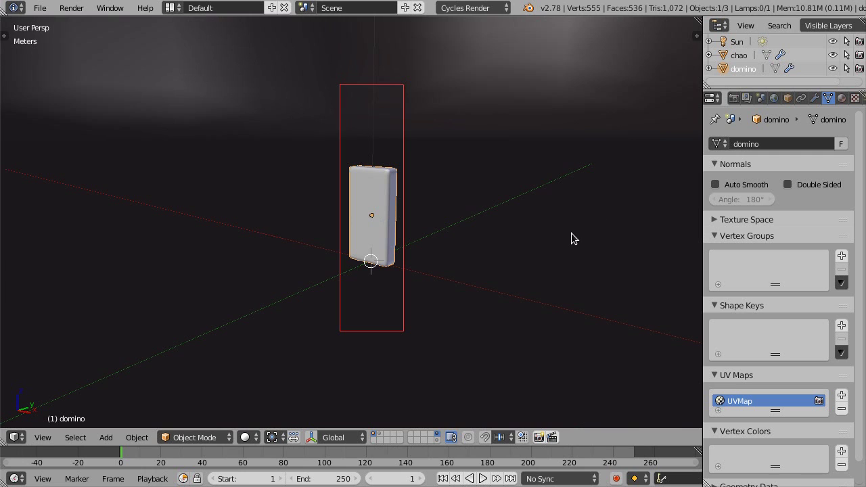
key("ctrl+alt+b")
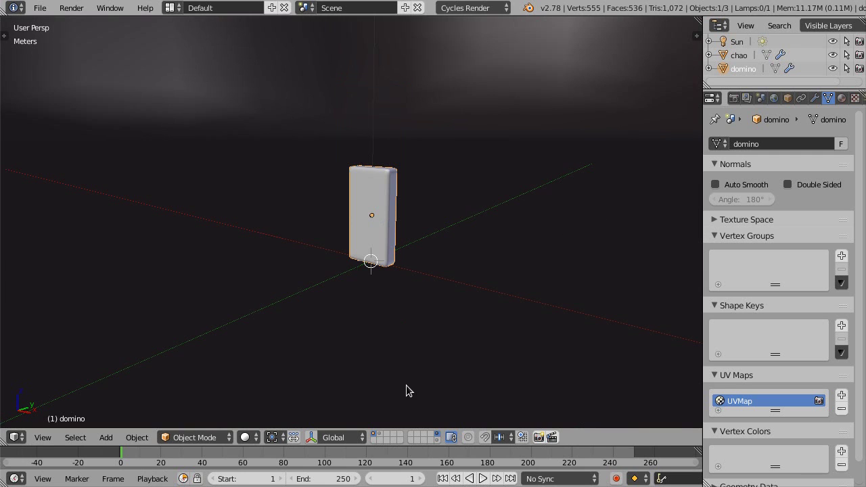
Also display the layer containing the staircase and frames, and view the whole scene around the domino.
left_click(379, 434, "shift")
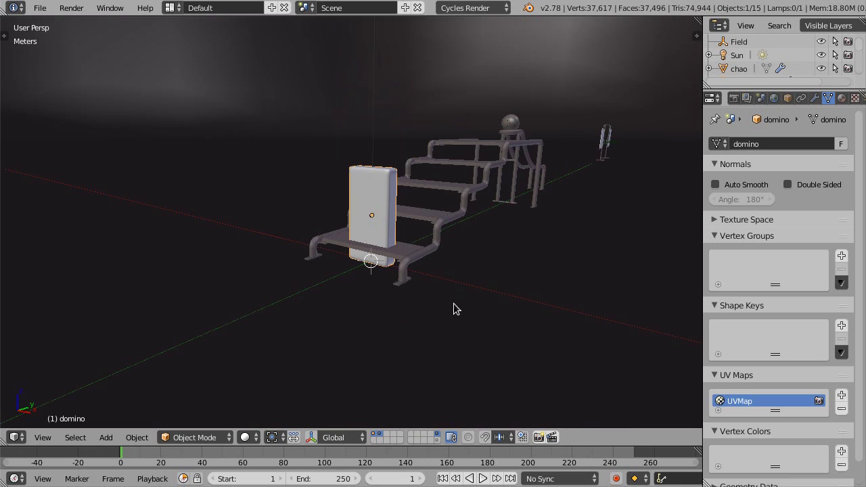
middle_click_drag(446, 300, 483, 269)
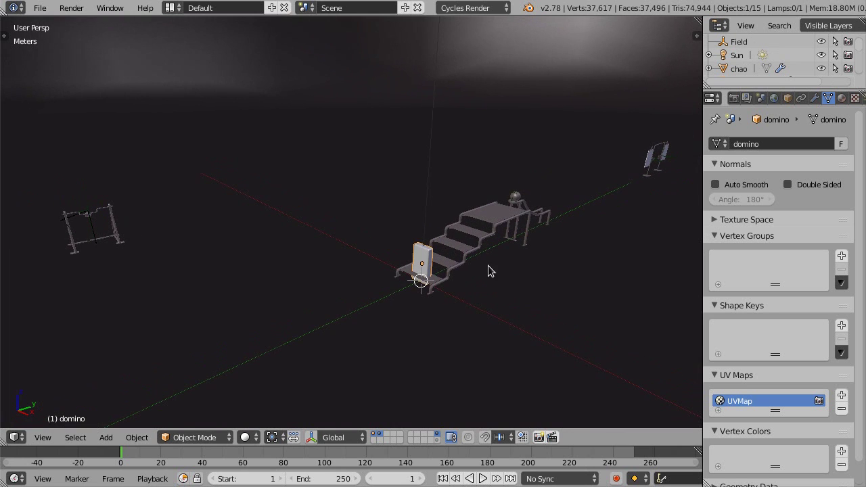
middle_click_drag(445, 304, 441, 302)
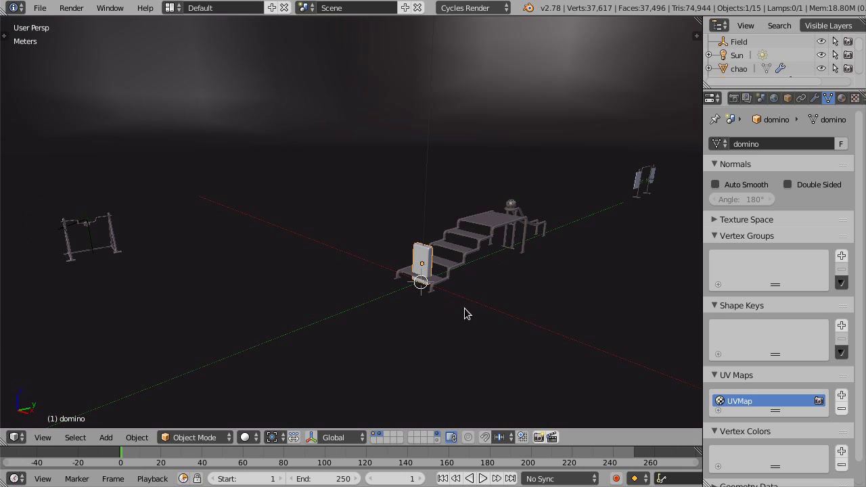
middle_click_drag(432, 308, 426, 313)
mouse_move(399, 286)
middle_mouse_down()
mouse_move(380, 306)
mouse_move(441, 294)
mouse_move(394, 298)
middle_mouse_up()
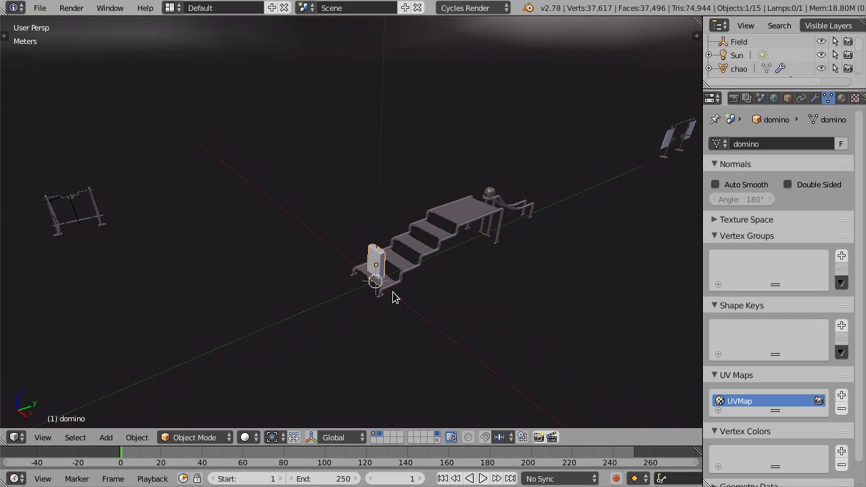
Sketch a curved grease pencil path from the distant frame to the foot of the staircase, and delete its layer.
mouse_move(86, 240)
left_mouse_down()
mouse_move(105, 276)
mouse_move(159, 311)
mouse_move(199, 320)
mouse_move(343, 292)
left_mouse_up()
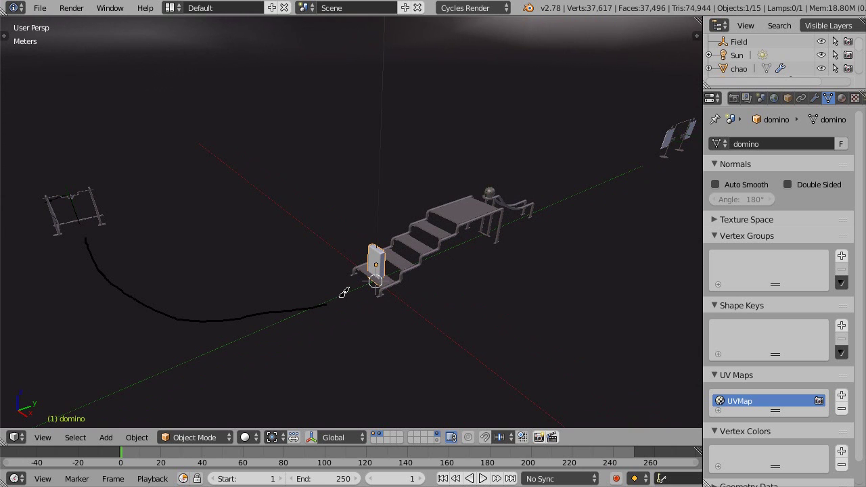
mouse_move(292, 306)
middle_mouse_down()
mouse_move(259, 294)
mouse_move(300, 291)
mouse_move(309, 278)
middle_mouse_up()
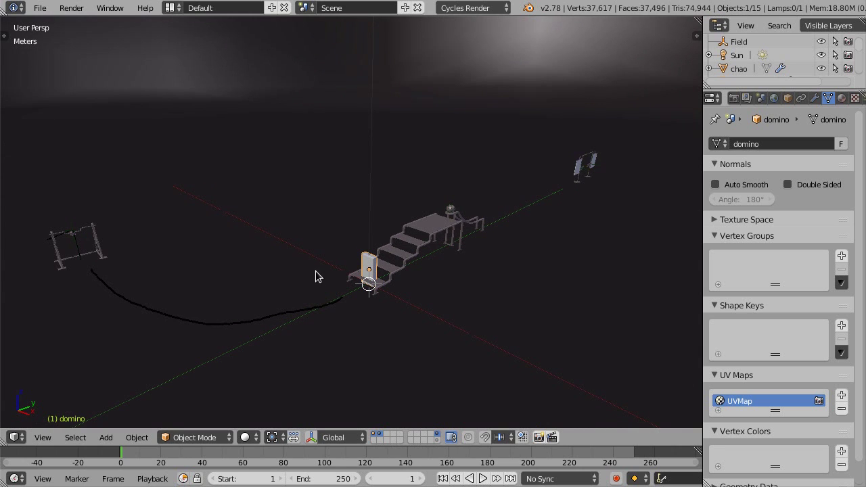
key("n")
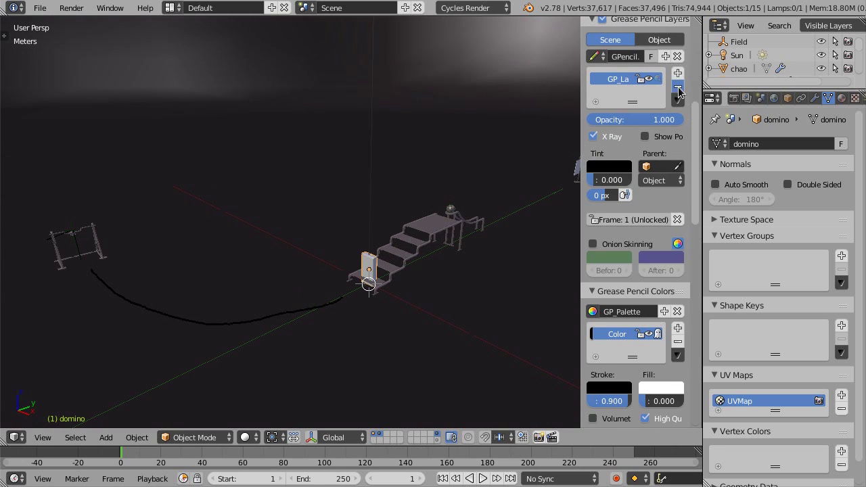
left_click(677, 88)
key("n")
Duplicate the domino in place from an orthographic top view, move the copy to layer 11 and show only that layer.
middle_click_drag(296, 284, 418, 272)
key("KP_5")
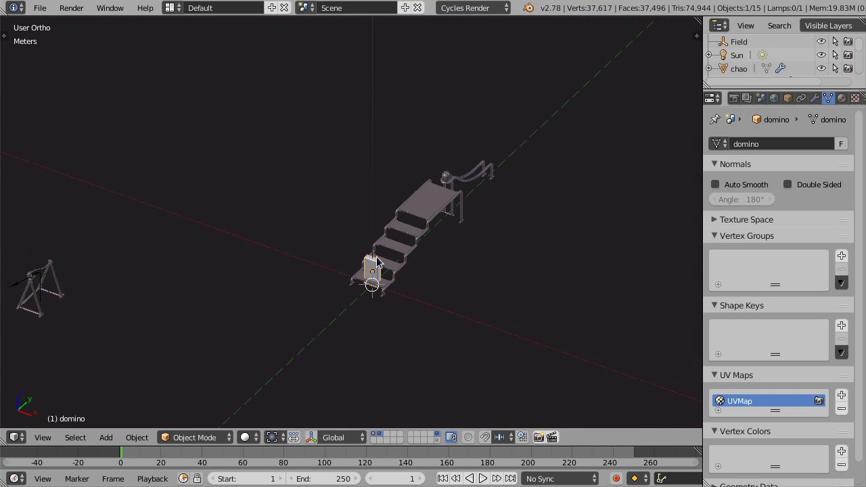
middle_click_drag(362, 280, 326, 316)
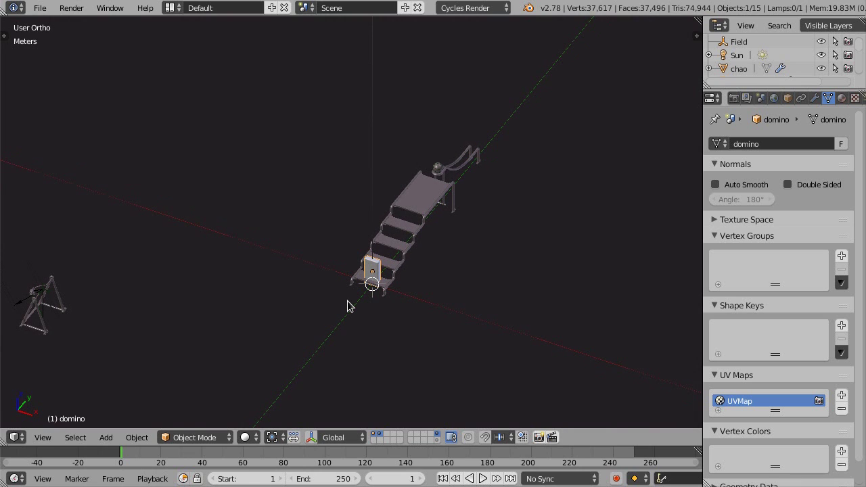
key("KP_7")
middle_click_drag(357, 312, 343, 270, "shift")
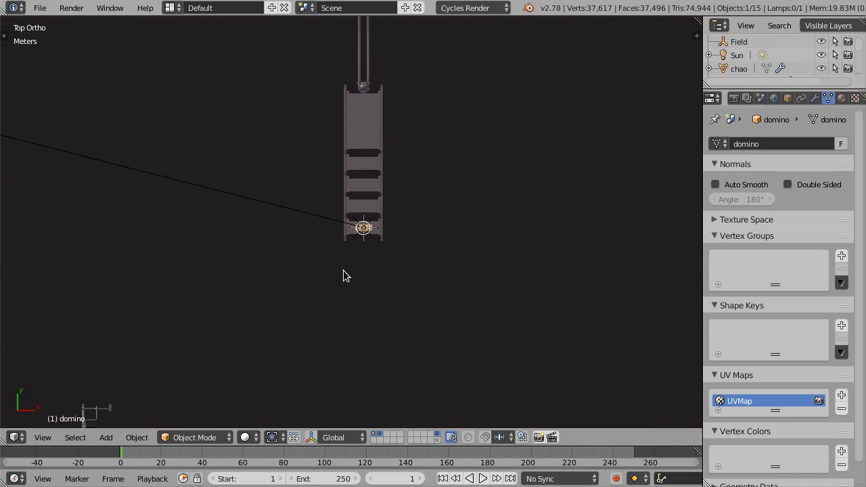
key("shift+d")
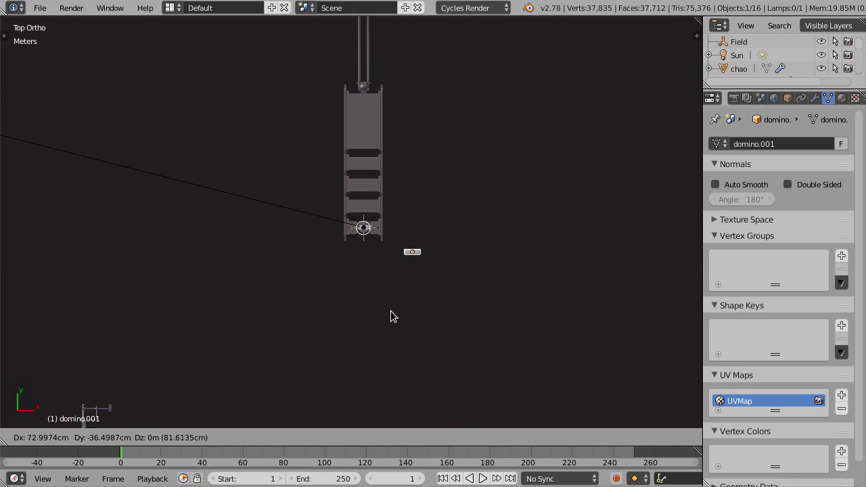
key("Escape")
key("m")
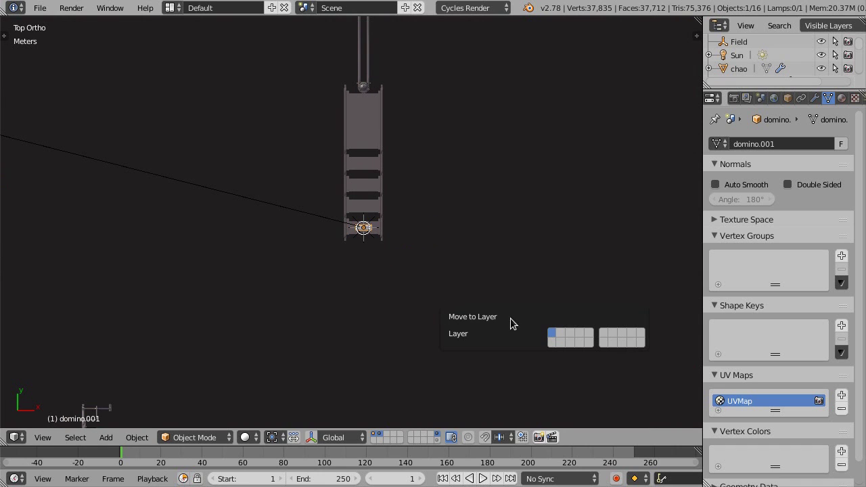
left_click(551, 343)
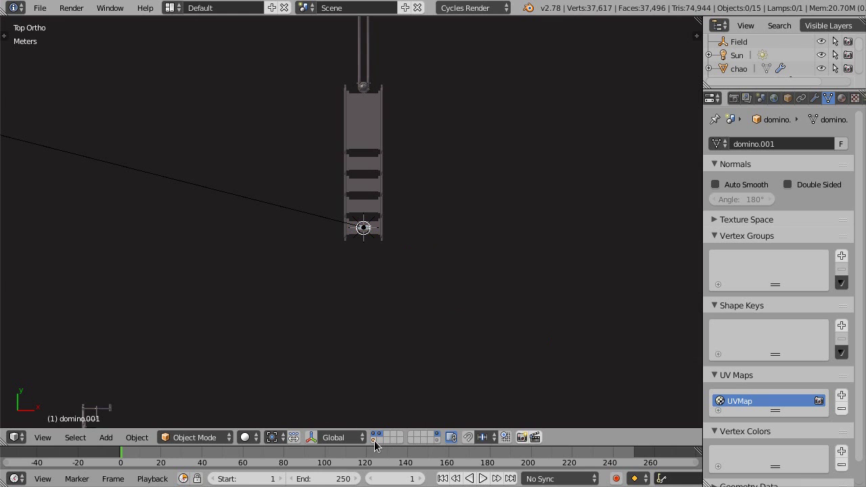
left_click(374, 441)
Add a Bezier curve at the domino's origin.
key("shift+a")
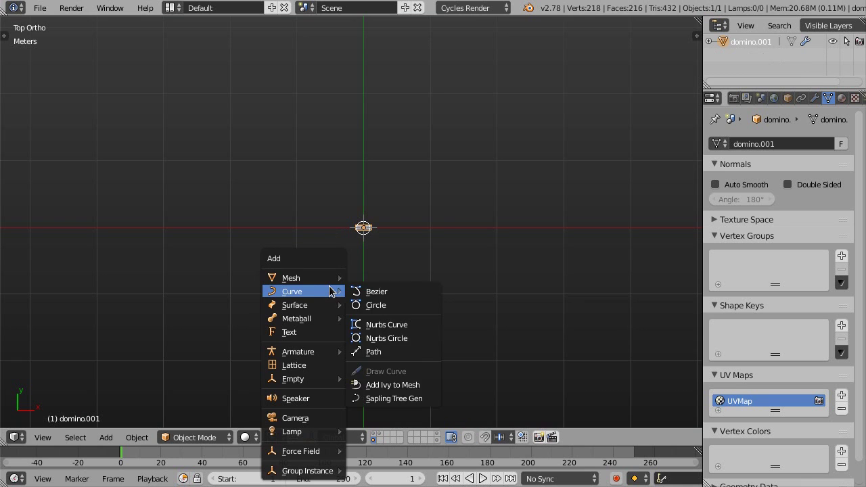
mouse_move(318, 291)
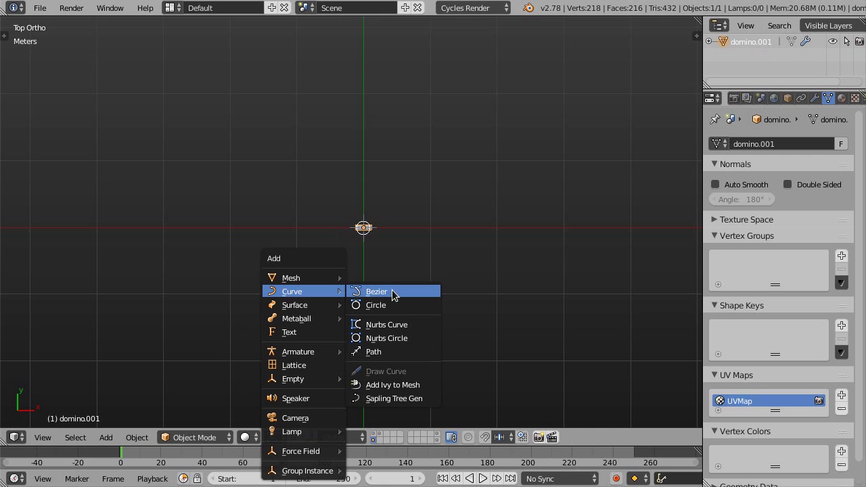
left_click(371, 291)
middle_click_drag(277, 262, 315, 256, "shift")
Bend the Bezier curve into a hook shape by rotating, moving and scaling its end point on the positive X side.
key("Tab")
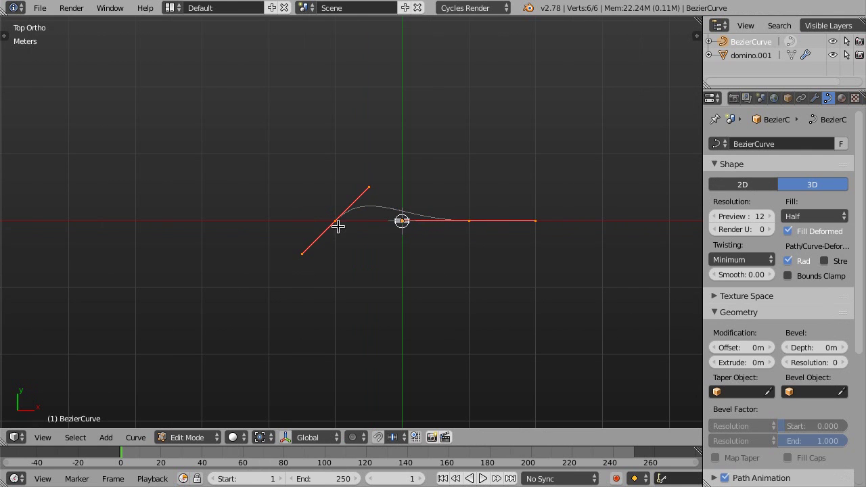
scroll(480, 218, "up", 3)
right_click(453, 227)
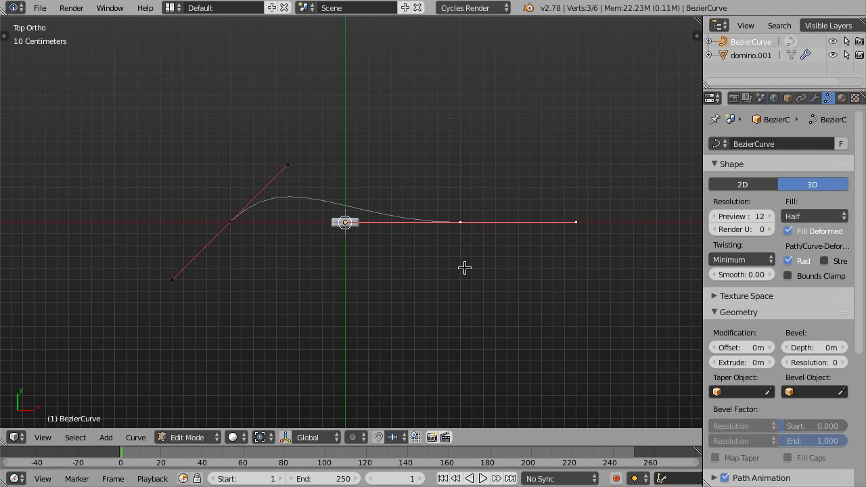
scroll(464, 267, "down", 2)
key("r")
left_click(392, 299)
key("g")
left_click(412, 272)
key("s")
left_click(447, 321)
key("g")
left_click(445, 316)
key("Tab")
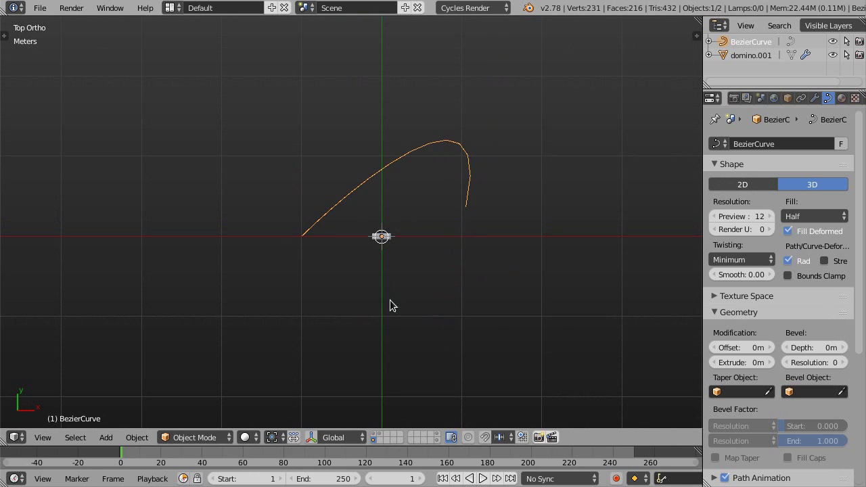
Remove the Subdivision Surface modifier from the duplicated domino.
scroll(385, 250, "up", 2)
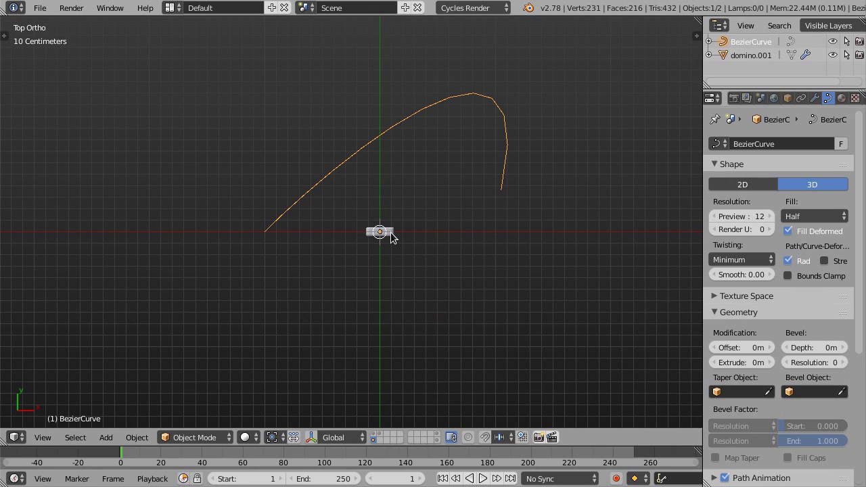
right_click(381, 235)
middle_click_drag(408, 257, 373, 299, "shift")
left_click(815, 98)
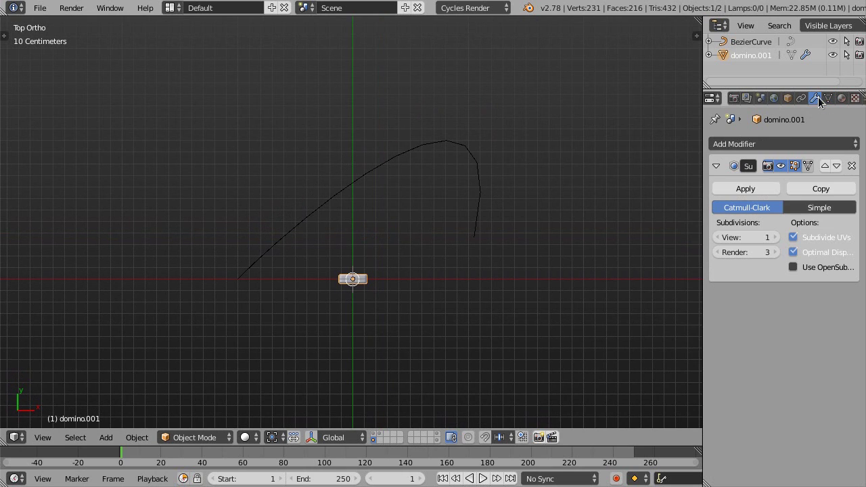
left_click(765, 143)
left_click(764, 142)
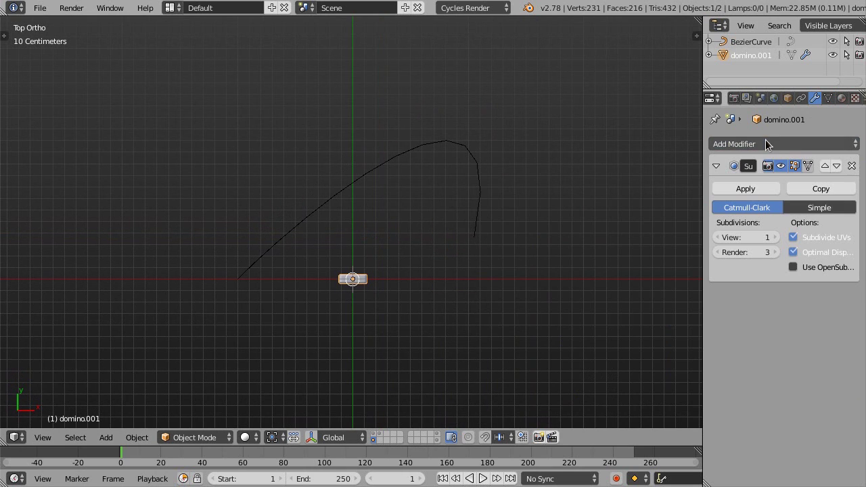
left_click(852, 167)
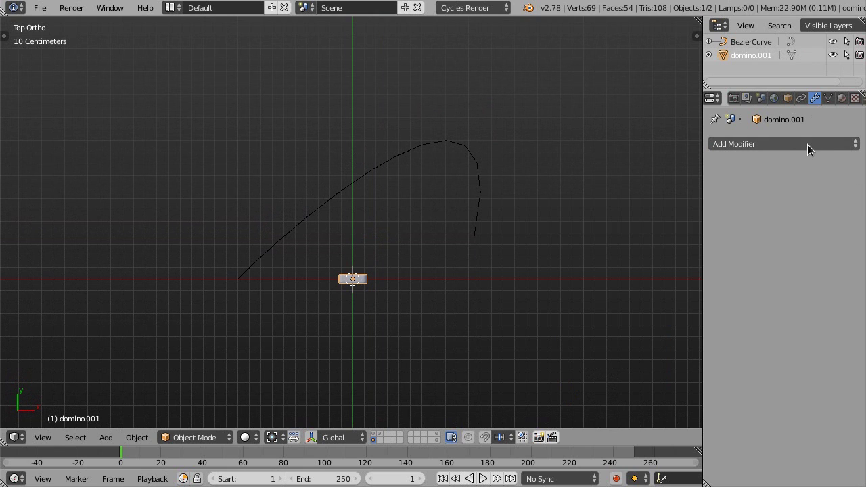
Add an Array modifier to the domino with Fit Curve as the fit type and BezierCurve as its curve.
left_click(778, 143)
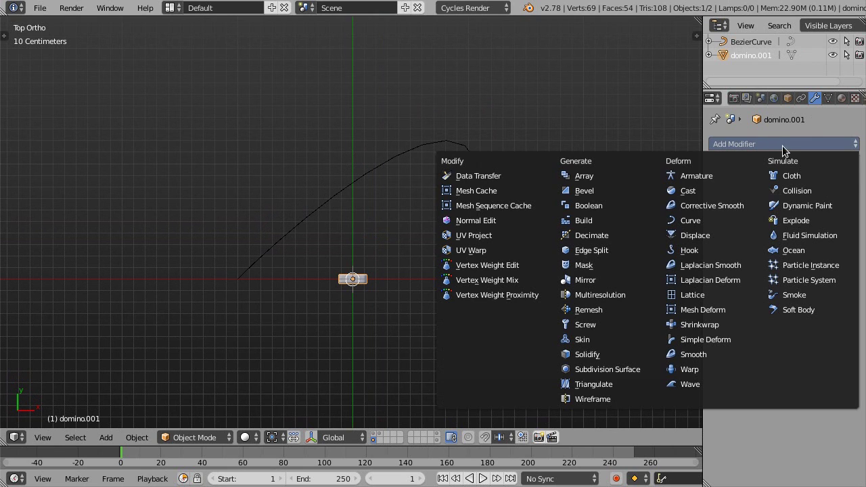
left_click(606, 173)
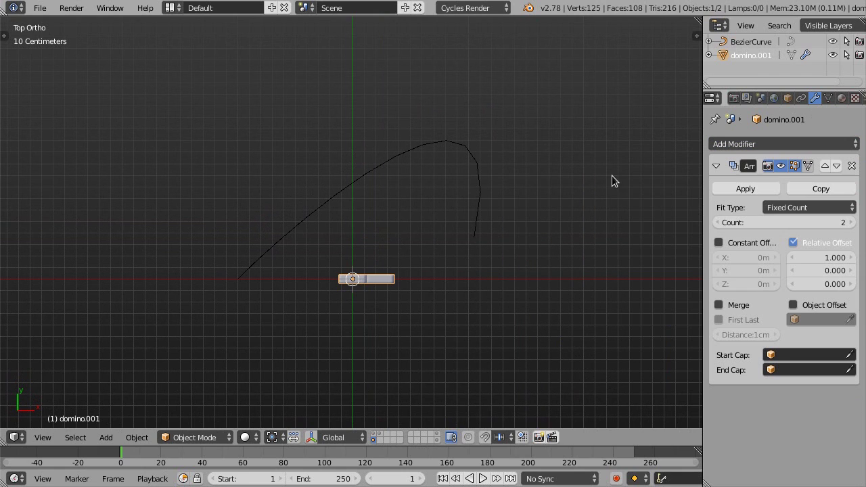
left_click(808, 205)
left_click(810, 164)
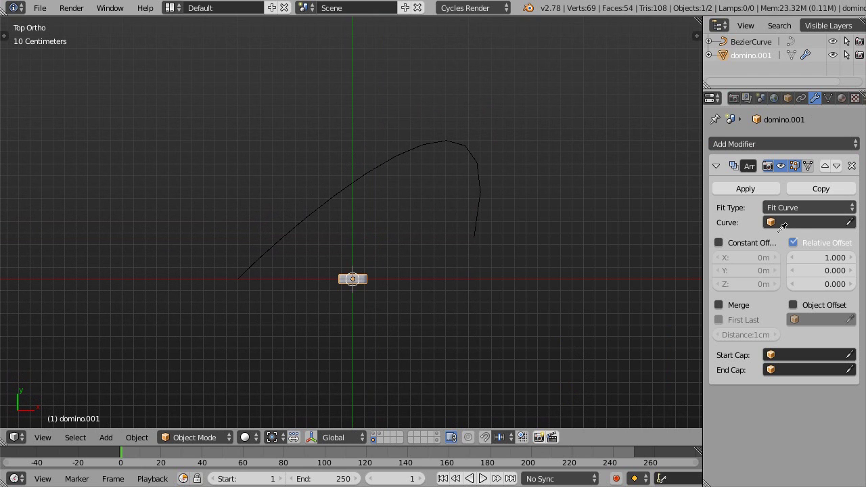
left_click(348, 195)
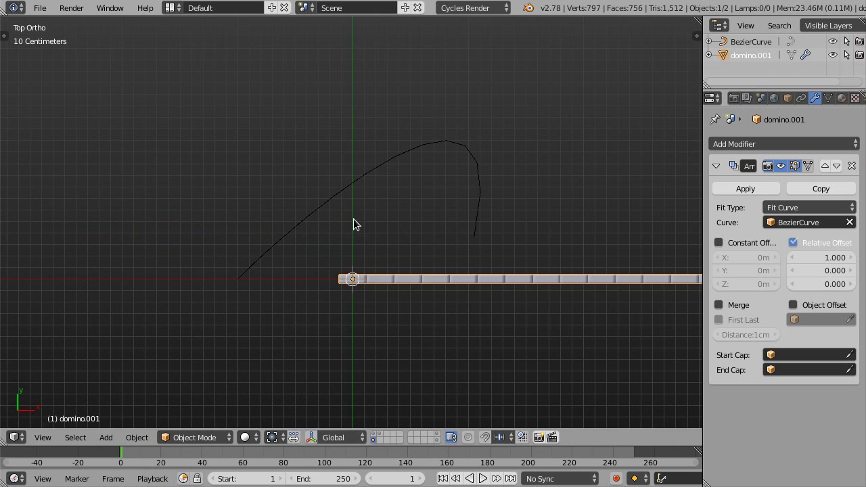
Rotate the whole domino mesh 90° in Edit Mode so the copies line up face to face along X.
scroll(355, 221, "up", 1)
scroll(359, 319, "up", 1)
key("Tab")
type("ar90")
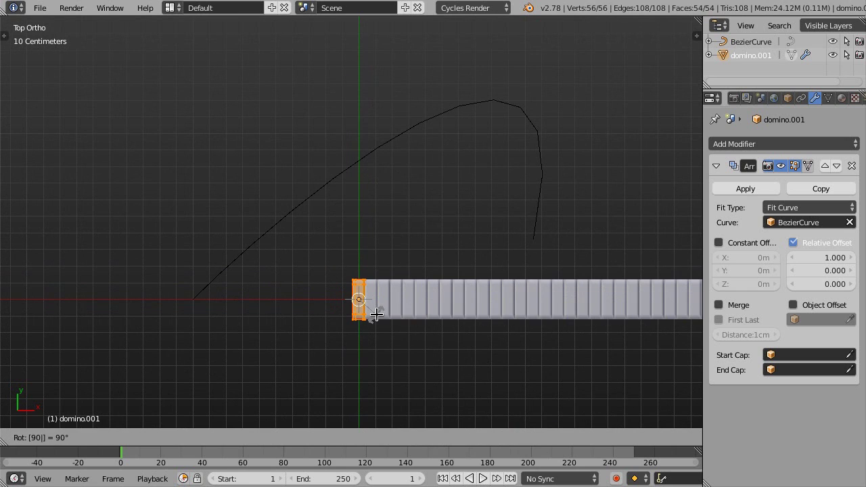
key("Return")
key("Tab")
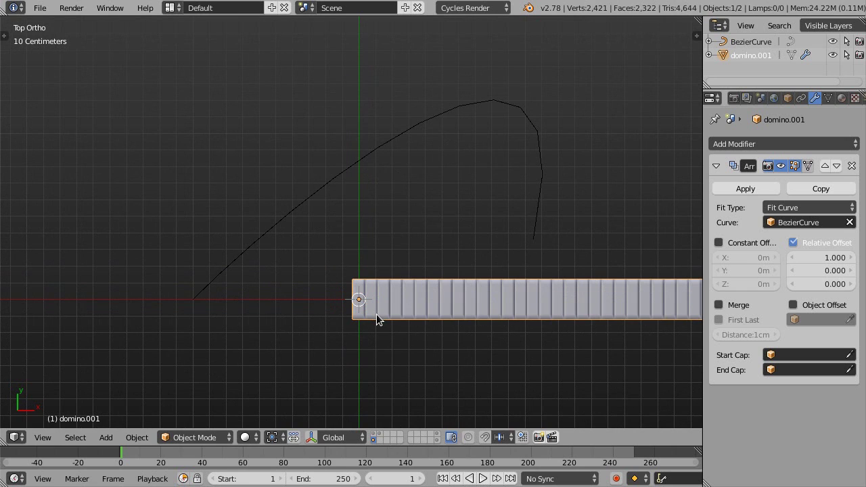
Add a Curve modifier targeting BezierCurve to the domino and set the Array's relative X offset to 1.610.
left_click(795, 145)
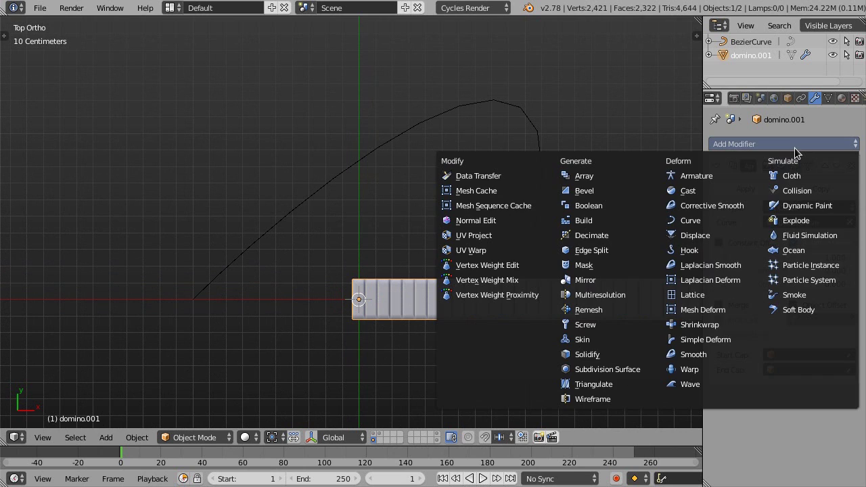
left_click(711, 227)
scroll(844, 426, "down", 1)
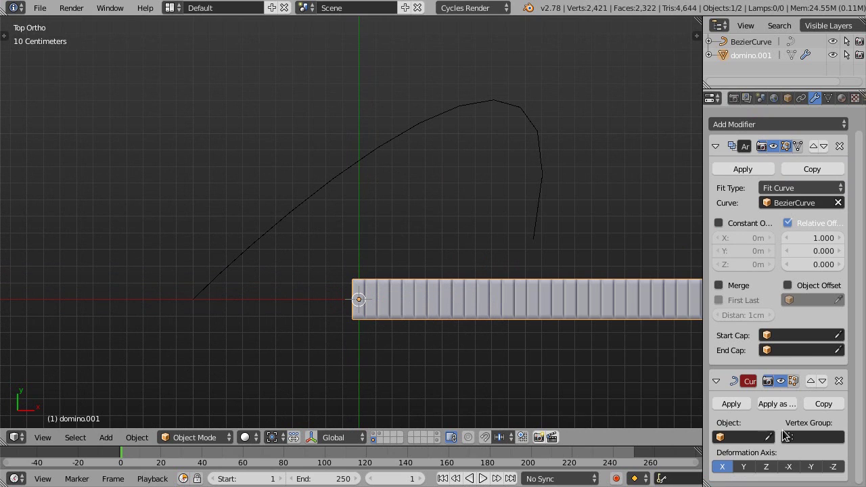
left_click(343, 165)
scroll(464, 186, "up", 4)
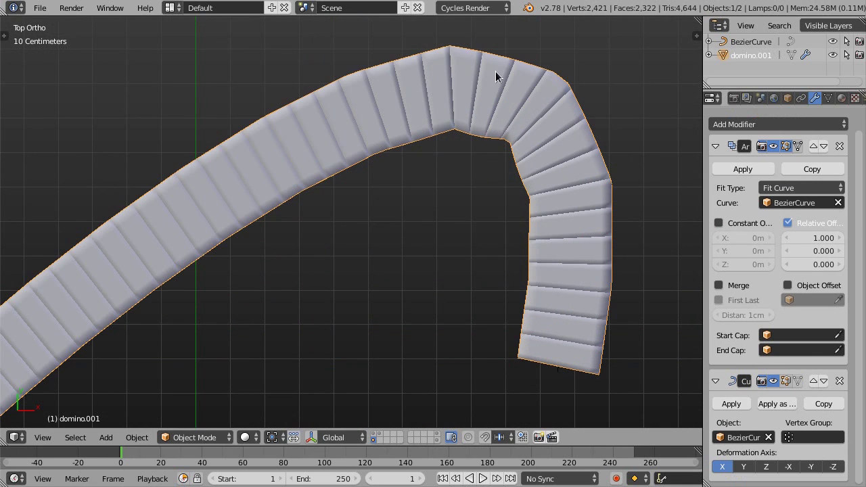
left_click_drag(810, 235, 846, 235)
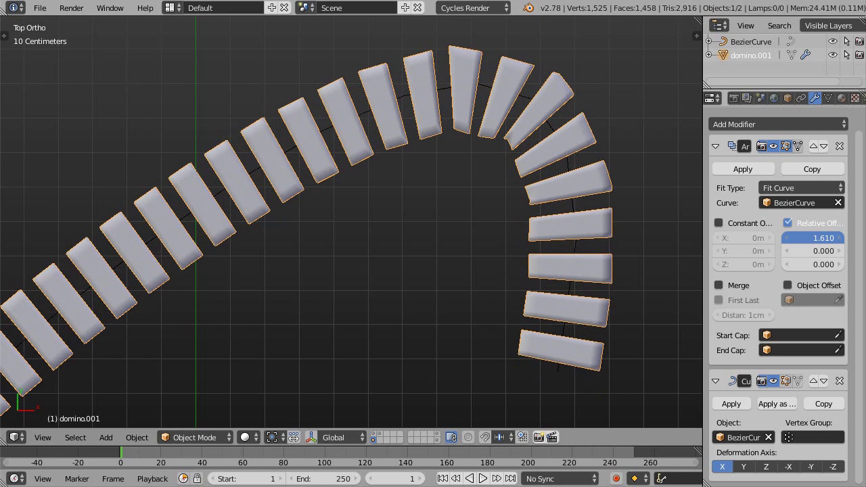
Examine the shape of the domino copies around the curve's tight bend and along the rest of the row.
scroll(496, 109, "up", 4)
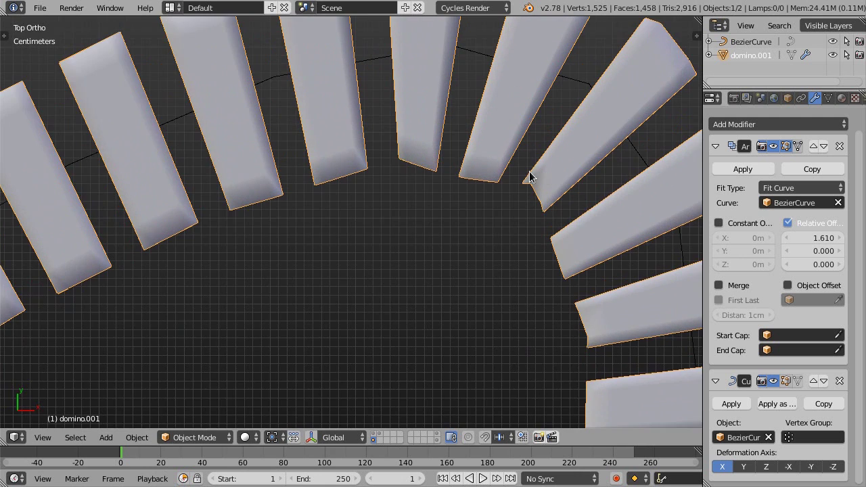
scroll(546, 141, "down", 3)
middle_click_drag(547, 142, 514, 153, "shift")
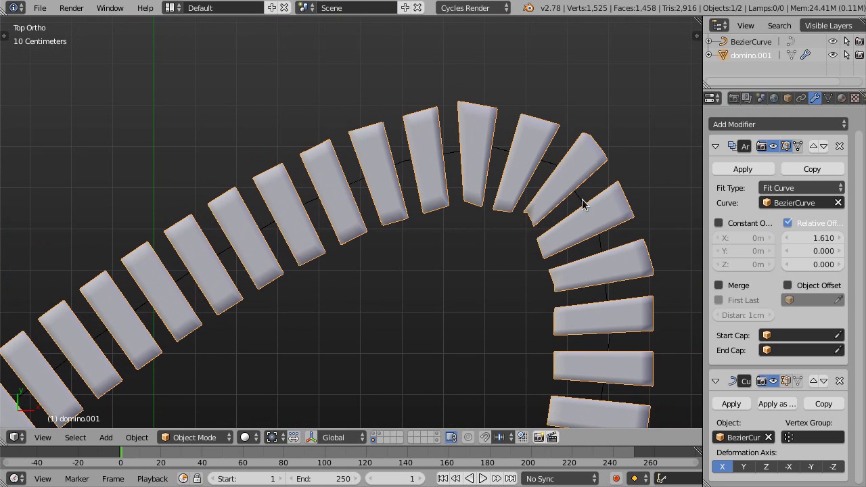
scroll(296, 168, "down", 3)
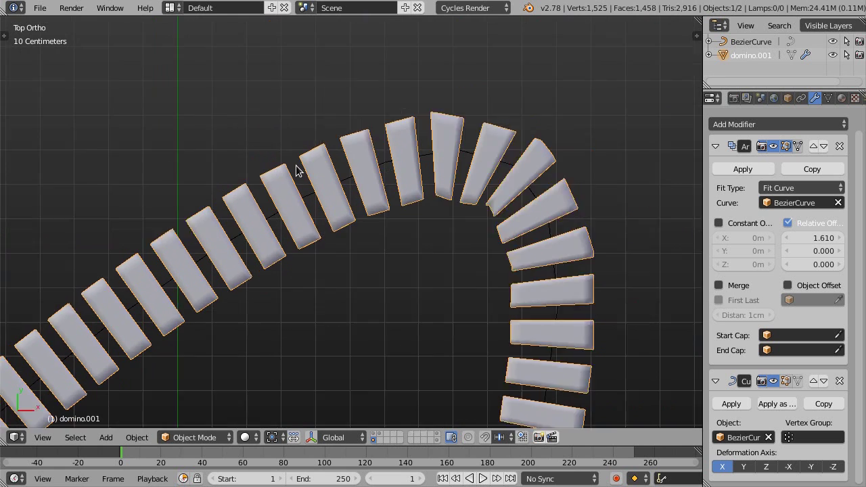
middle_click_drag(239, 218, 258, 211, "shift")
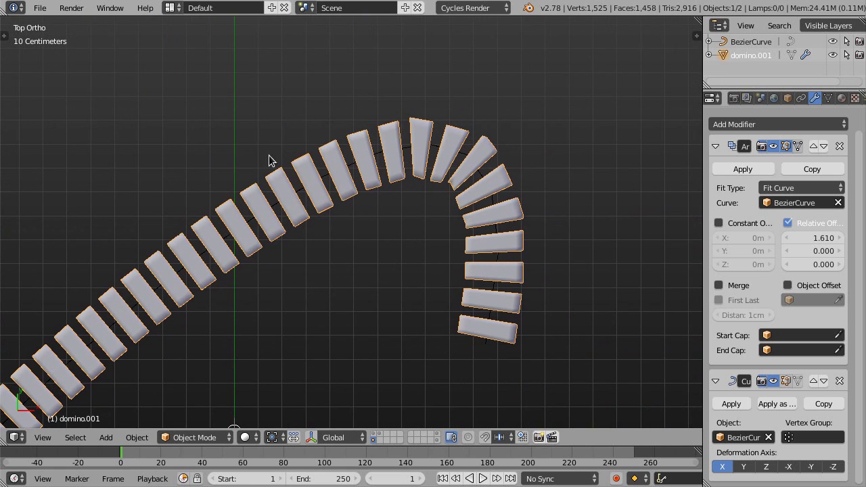
scroll(454, 221, "down", 1)
middle_click_drag(331, 286, 385, 257, "shift")
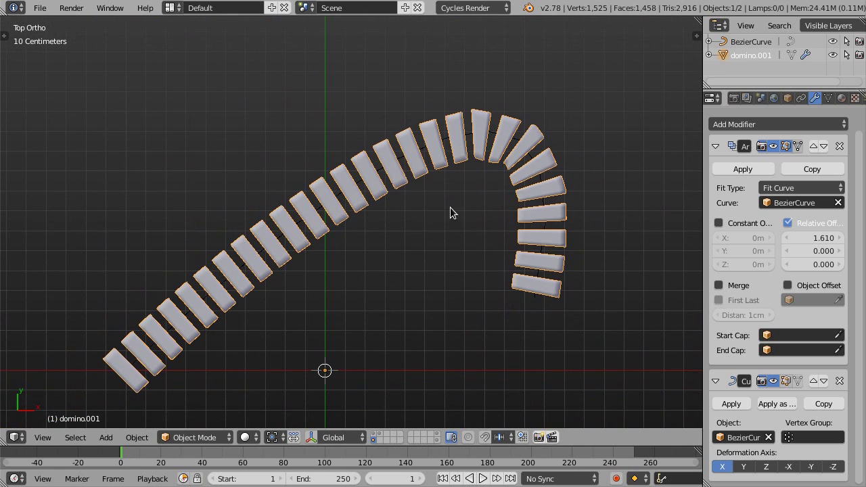
middle_click_drag(352, 222, 379, 202, "shift")
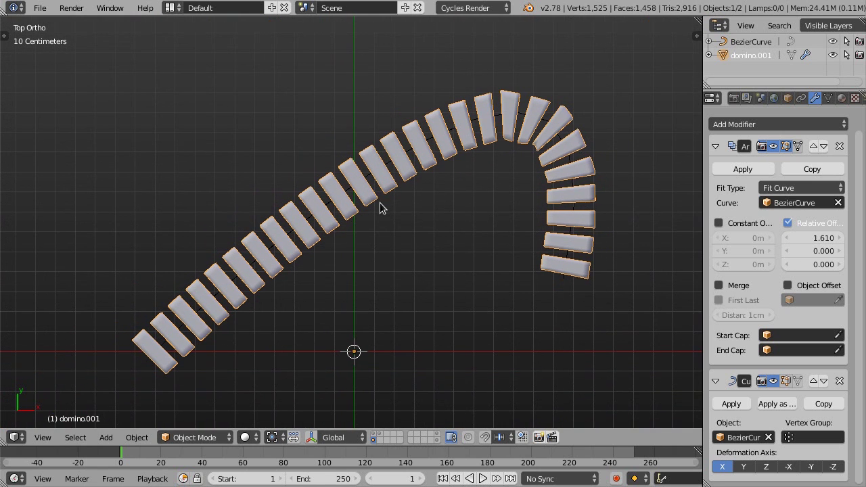
middle_click_drag(478, 226, 489, 216, "shift")
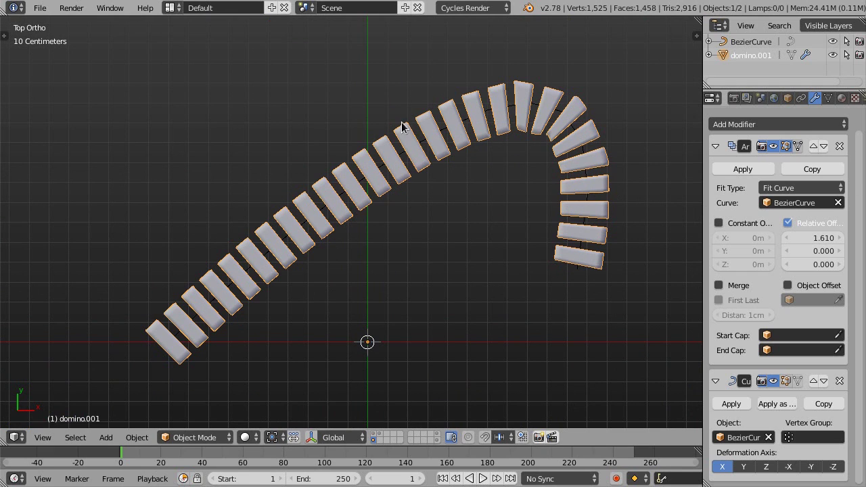
Remove both the Array and Curve modifiers from the domino.
left_click(840, 146)
left_click(839, 147)
Add a plane at the domino's position and scale its mesh down in Edit Mode until it is slightly larger than the domino.
key("shift+a")
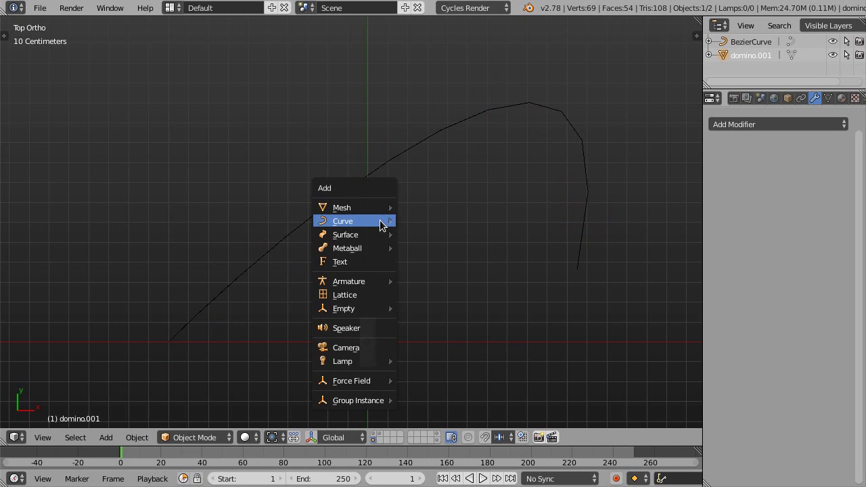
mouse_move(383, 207)
left_click(414, 208)
key("s")
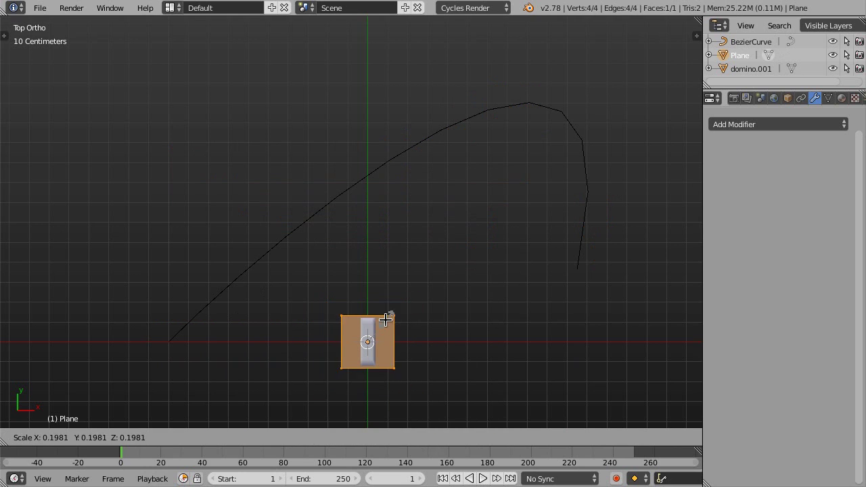
left_click(392, 313)
key("Tab")
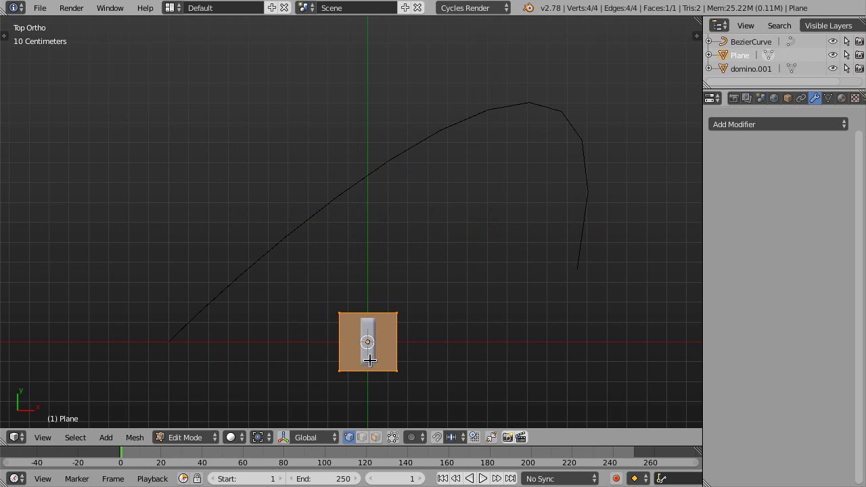
key("Tab")
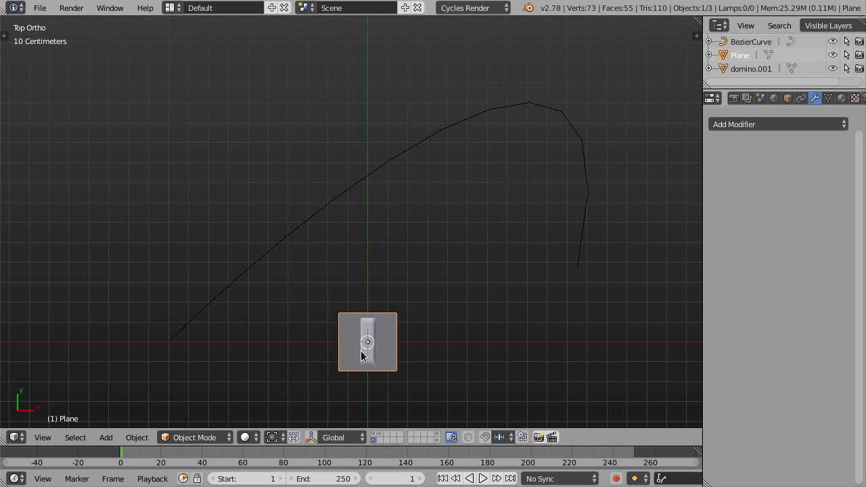
Add an Array modifier to the plane with Fit Curve as the fit type and BezierCurve as its curve.
left_click(772, 126)
left_click(602, 157)
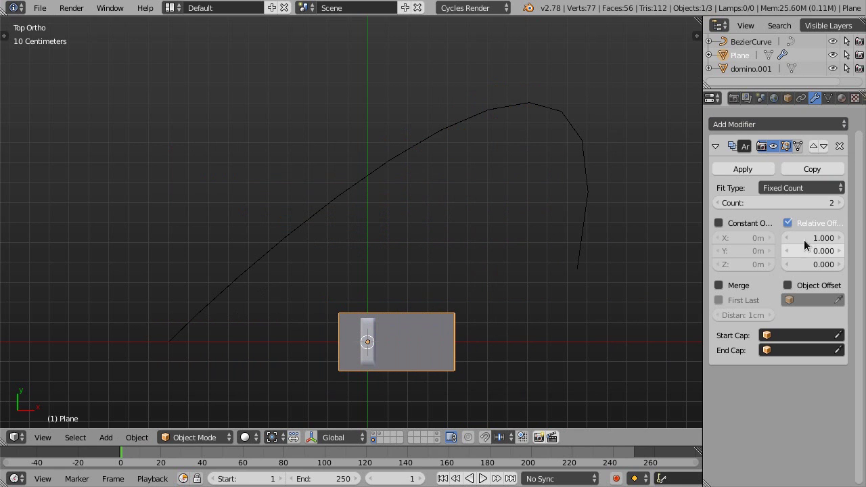
left_click(808, 187)
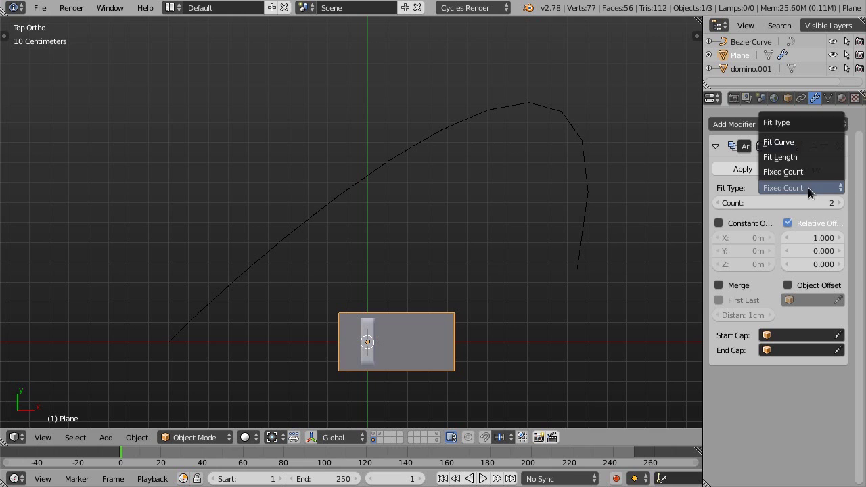
left_click(811, 141)
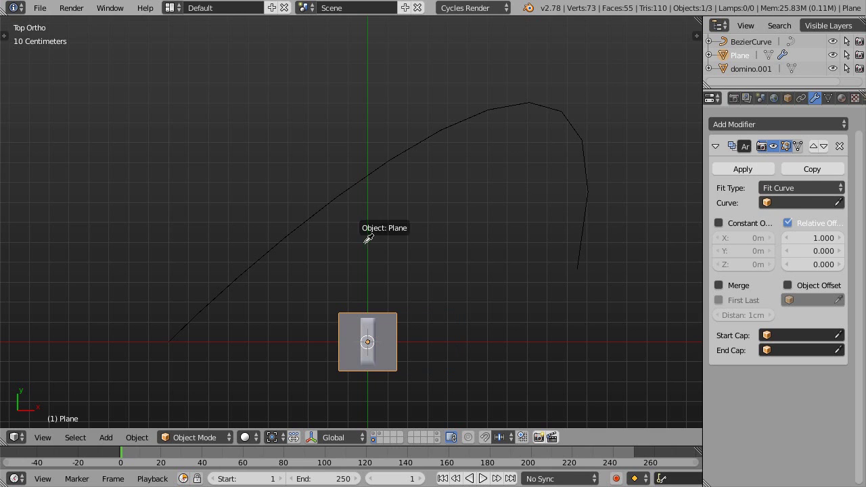
left_click(267, 250)
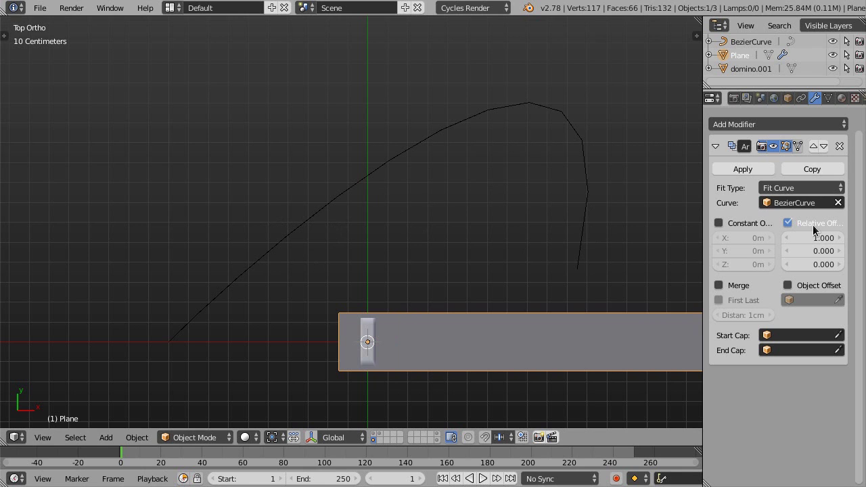
Add a Curve modifier to the plane with BezierCurve as its object and check the arrayed faces in wireframe.
left_click(774, 125)
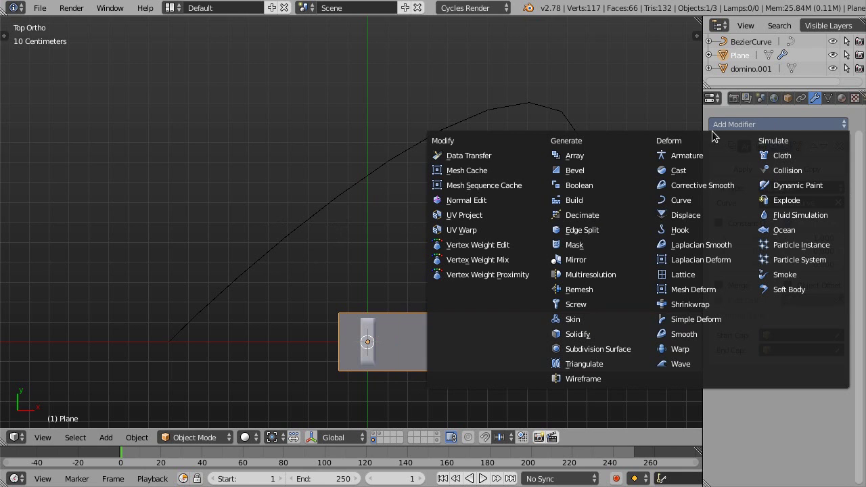
left_click(699, 201)
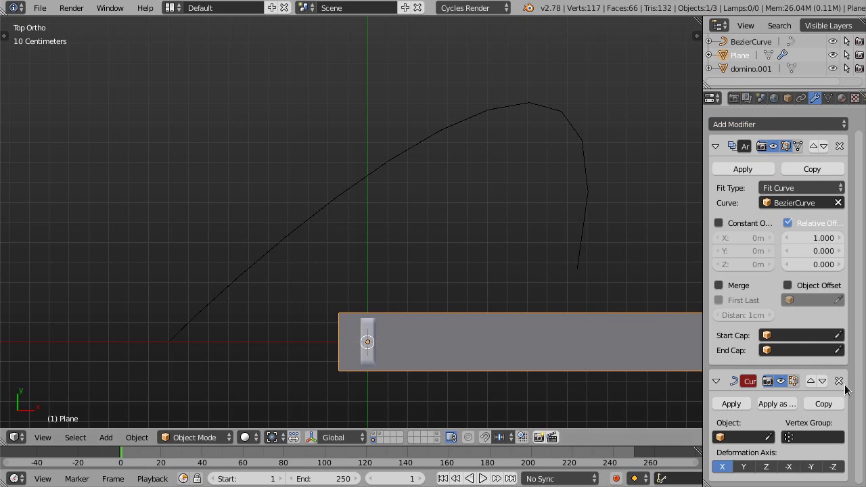
left_click(769, 439)
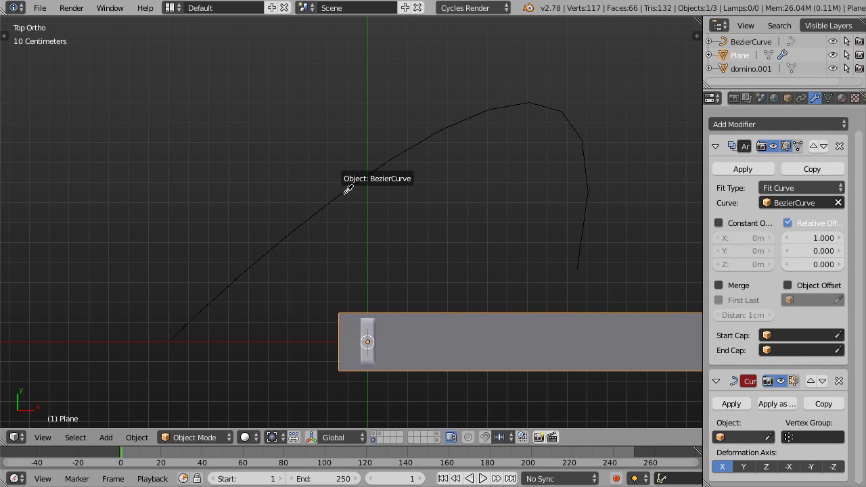
left_click(347, 185)
middle_click_drag(395, 253, 416, 246, "shift")
key("z")
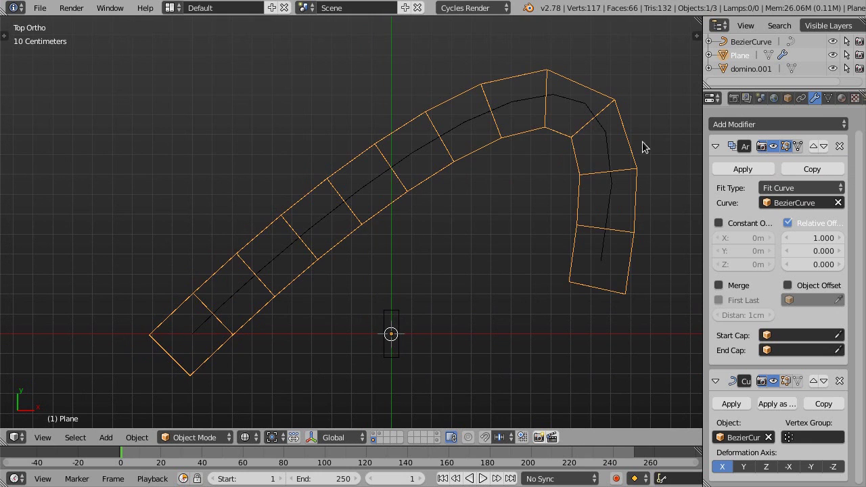
key("z")
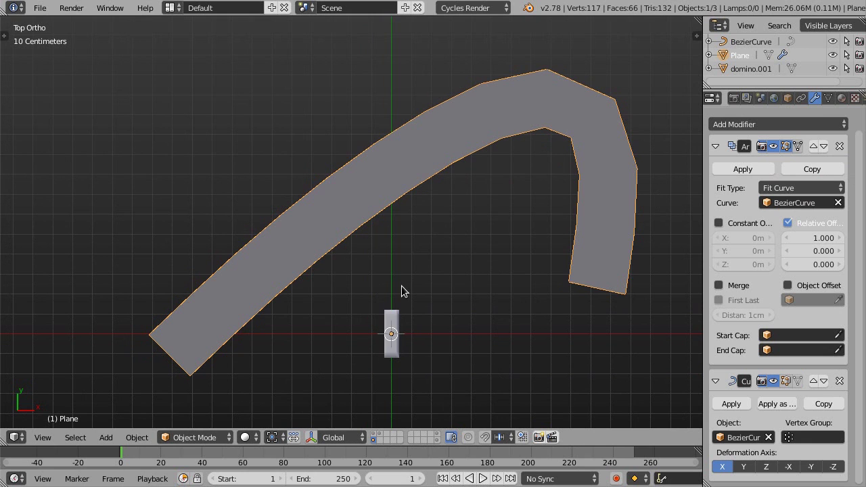
Parent the domino to the arrayed plane with the Object option.
right_click(395, 324)
middle_click_drag(426, 269, 404, 312, "shift")
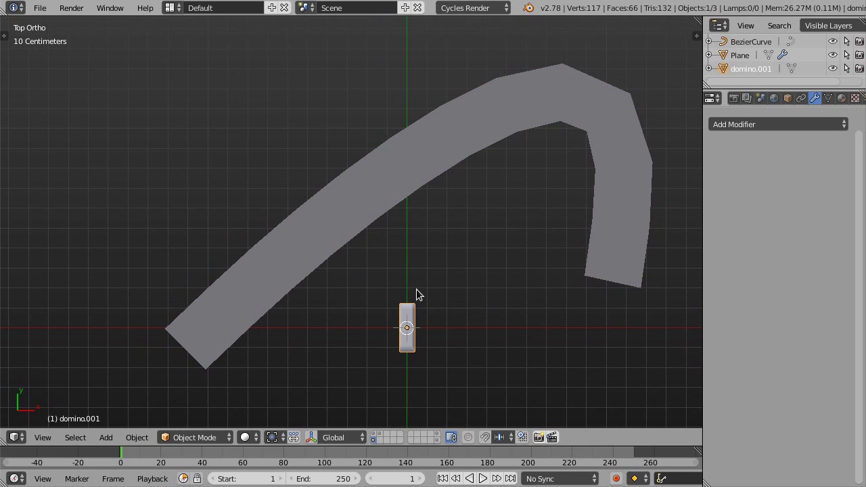
right_click(333, 247, "shift")
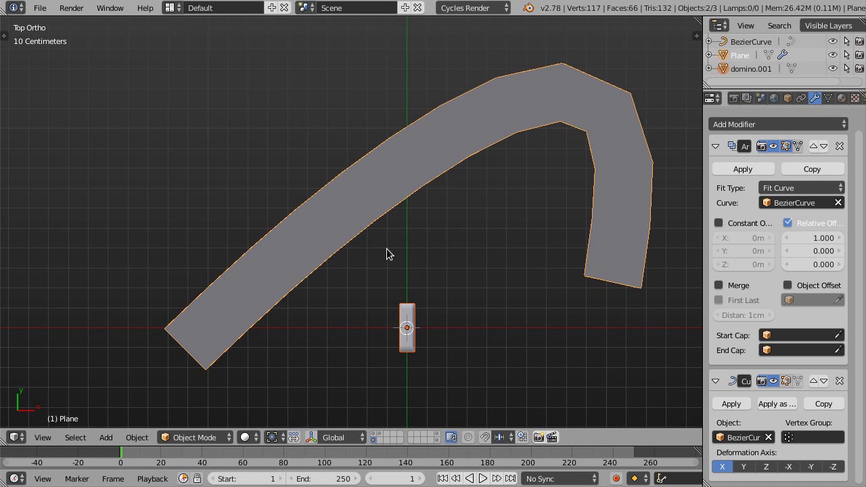
key("ctrl+p")
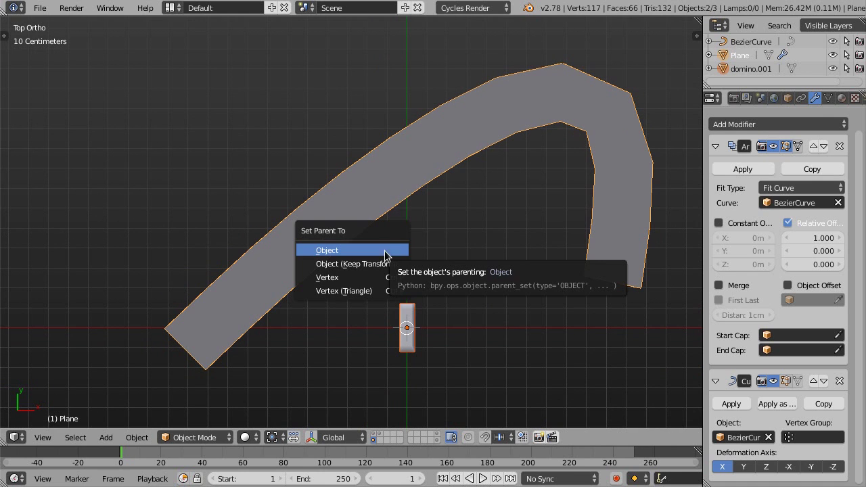
left_click(387, 248)
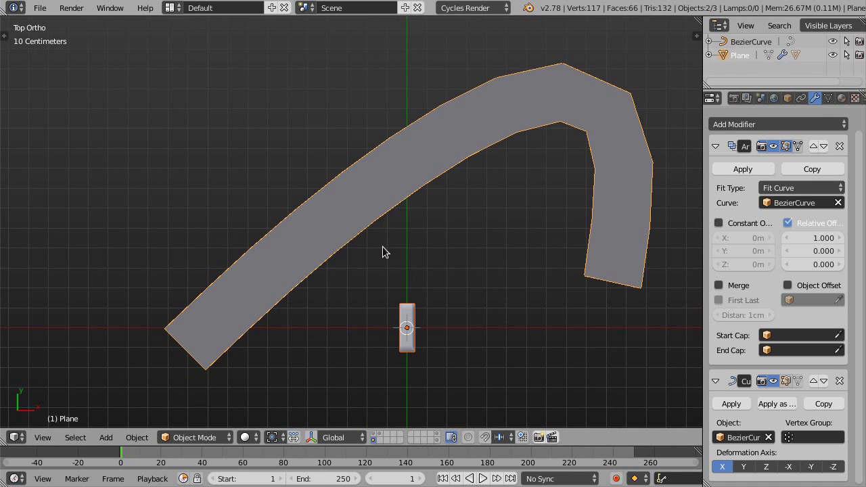
Set the plane's object duplication to Faces so the domino is instanced on each face.
right_click(411, 313)
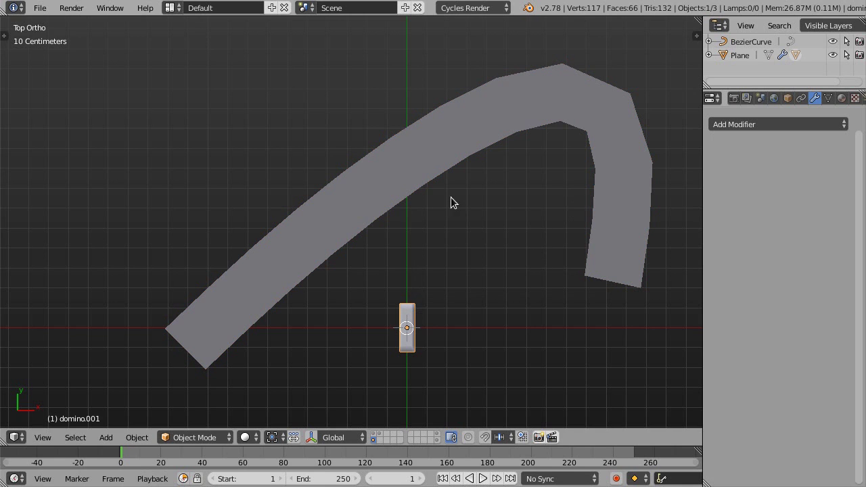
right_click(416, 197)
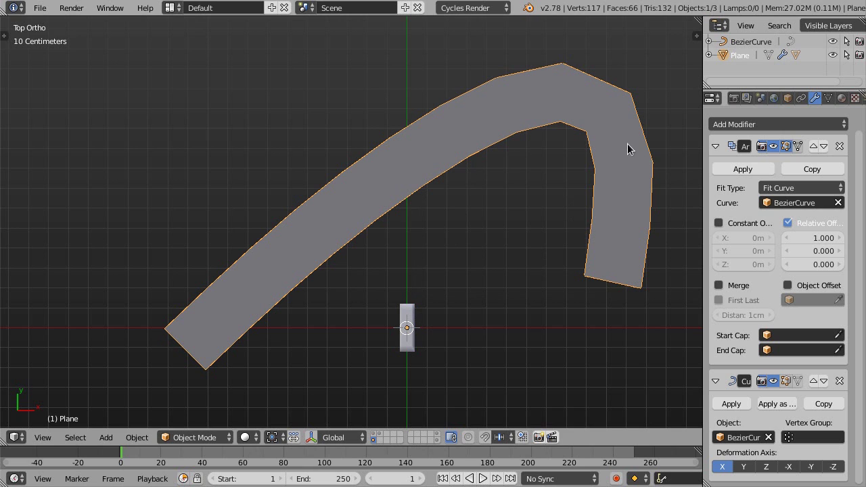
left_click(789, 99)
scroll(865, 257, "down", 3)
scroll(865, 257, "down", 6)
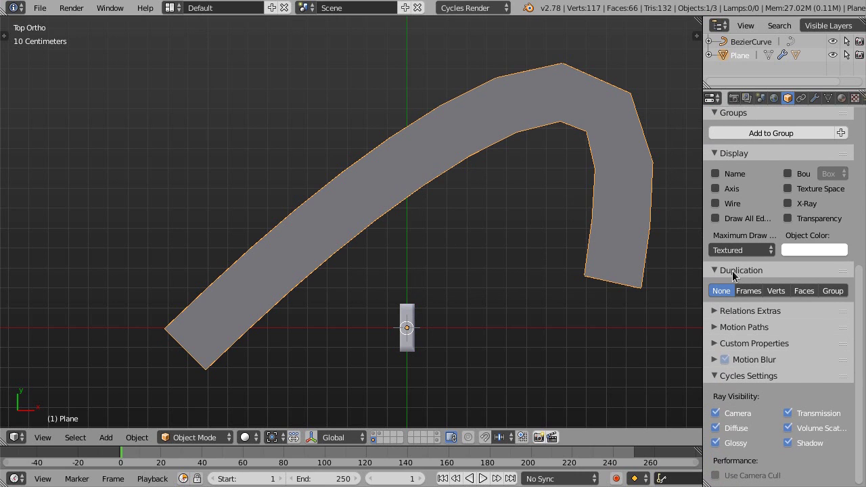
left_click(803, 291)
Inspect the shape and spacing of the duplicated dominoes along the plane strip, especially around the bend.
scroll(411, 247, "up", 3)
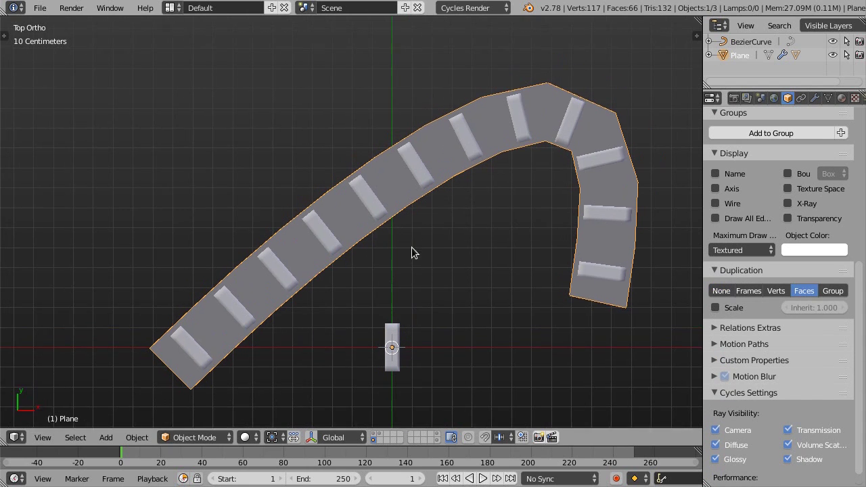
scroll(266, 298, "down", 1)
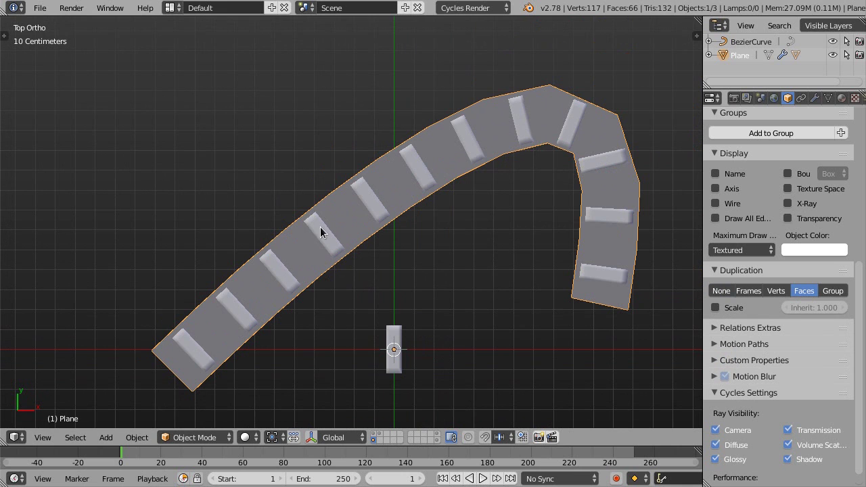
middle_click_drag(443, 174, 452, 239)
key("KP_7")
scroll(535, 146, "up", 1)
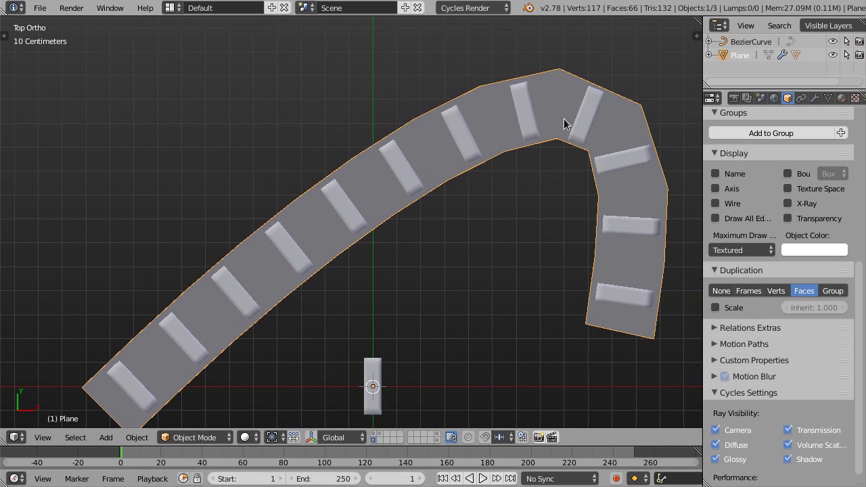
scroll(553, 121, "up", 2)
scroll(547, 127, "down", 2)
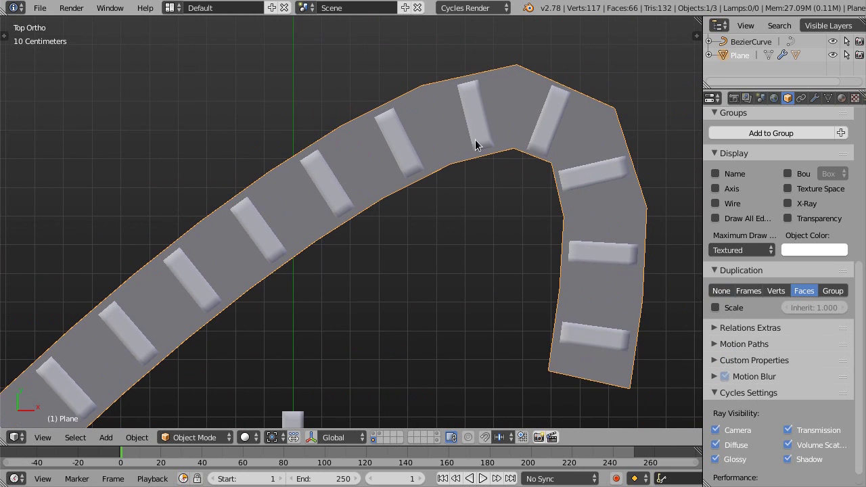
Check how the duplicated dominoes sit on the plane's faces in wireframe, in an angled view and from above.
key("z")
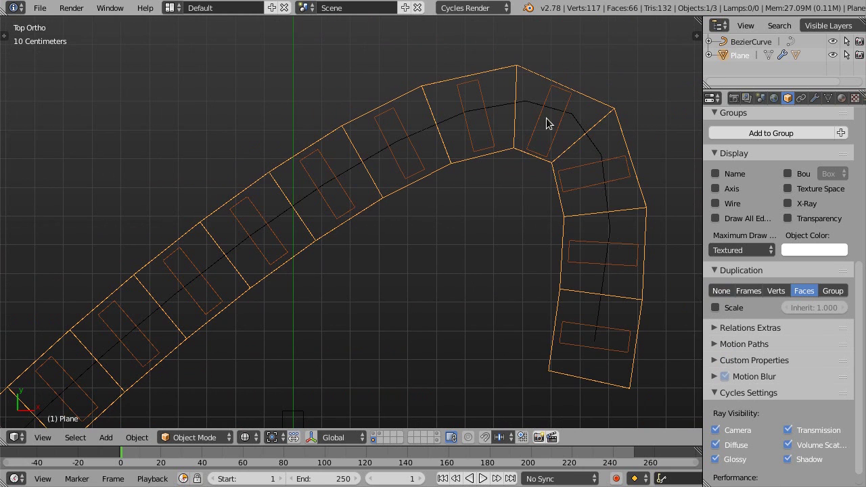
key("z")
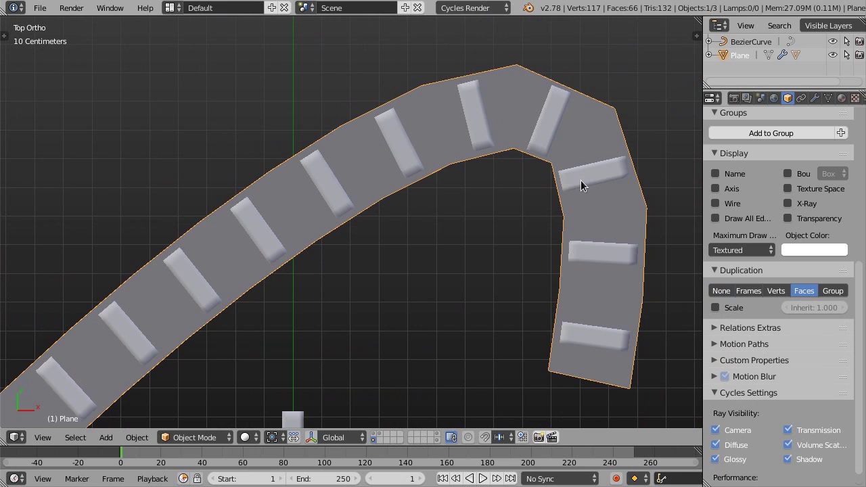
scroll(580, 176, "down", 6)
scroll(492, 226, "down", 1)
middle_click_drag(493, 226, 472, 189)
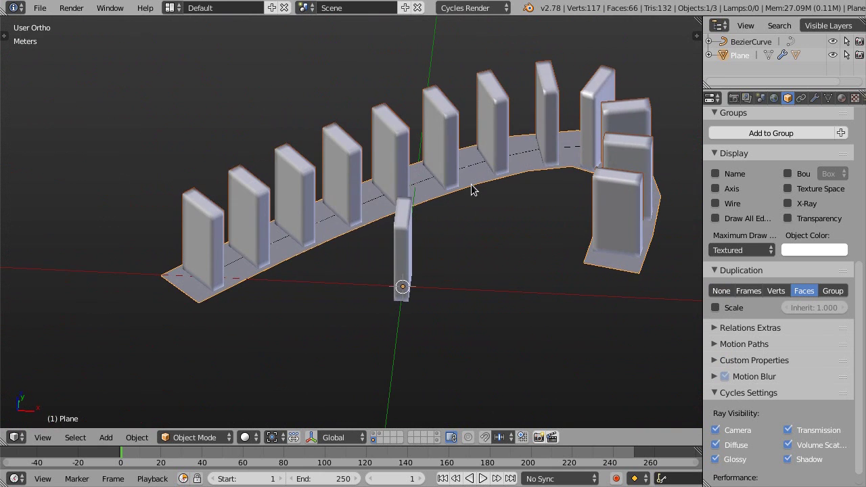
key("KP_7")
scroll(471, 186, "down", 2)
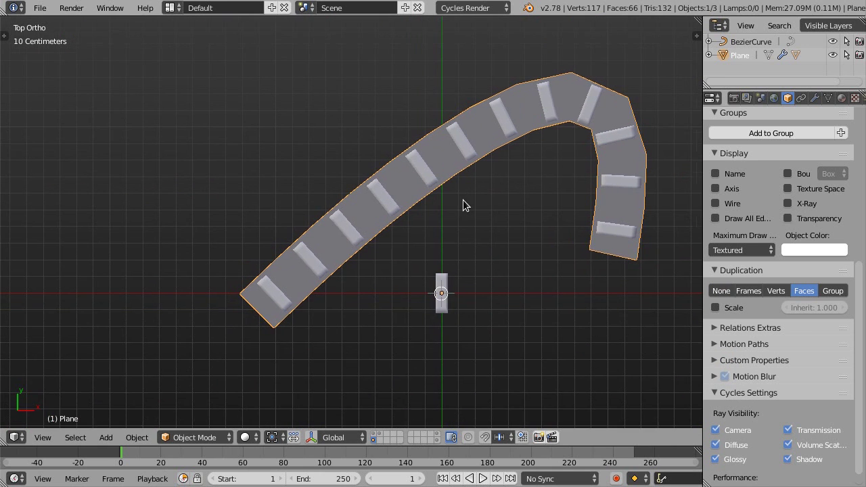
Delete the arrayed plane, keeping the Bezier curve and the original domino.
scroll(463, 200, "up", 1)
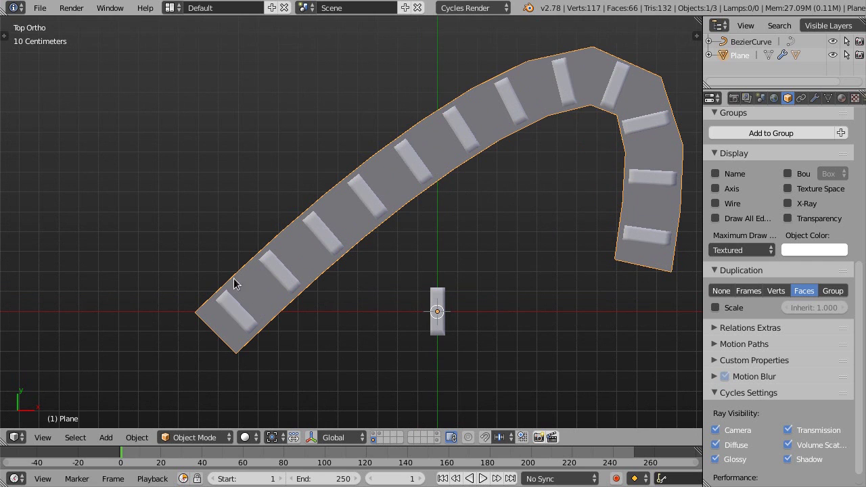
key("x")
left_click(545, 225)
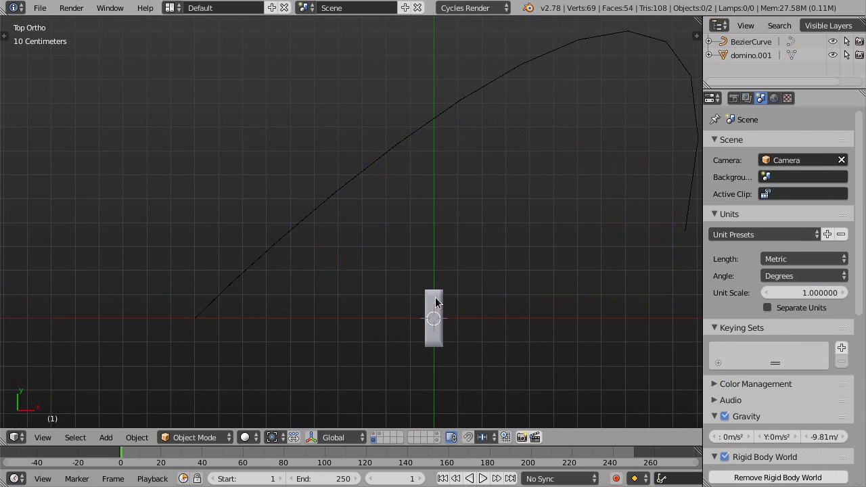
Rotate the domino's mesh 90 degrees about the vertical axis in Edit Mode and return to Object Mode.
right_click(435, 303)
key("Tab")
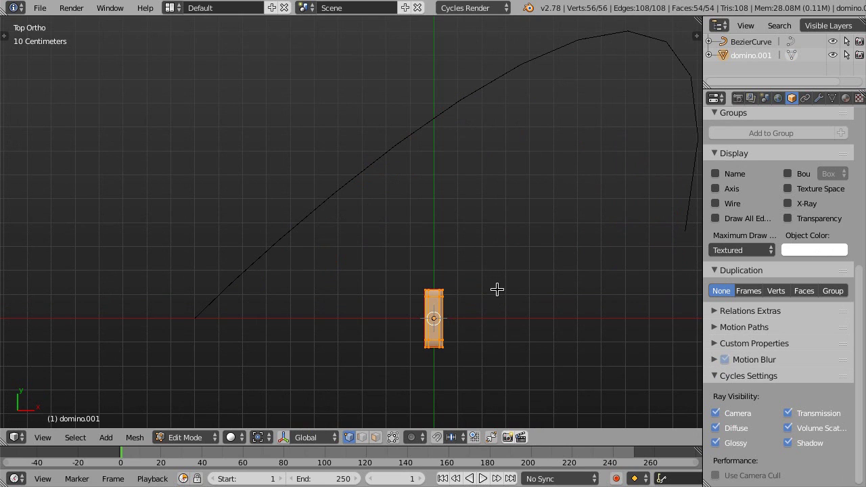
key("r")
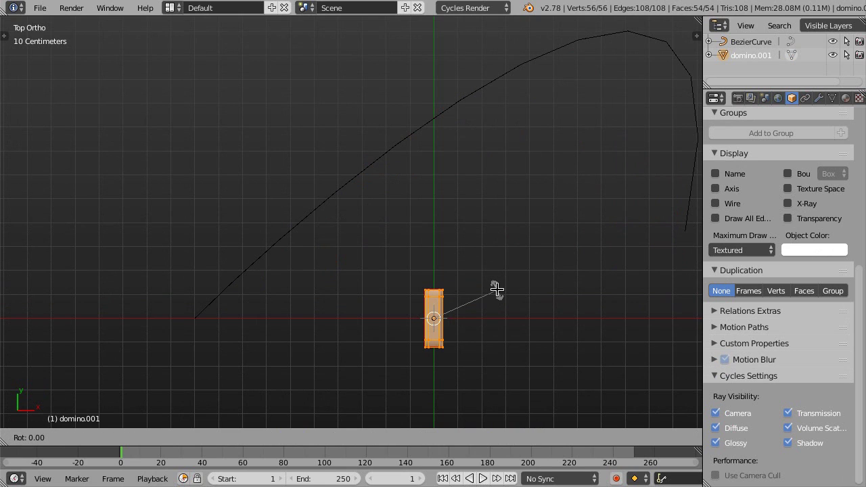
type("90")
key("Return")
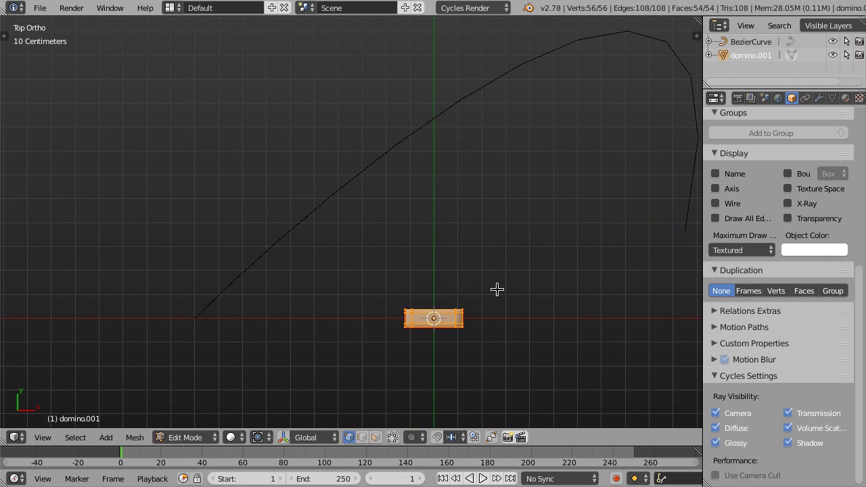
scroll(441, 276, "down", 2)
key("Tab")
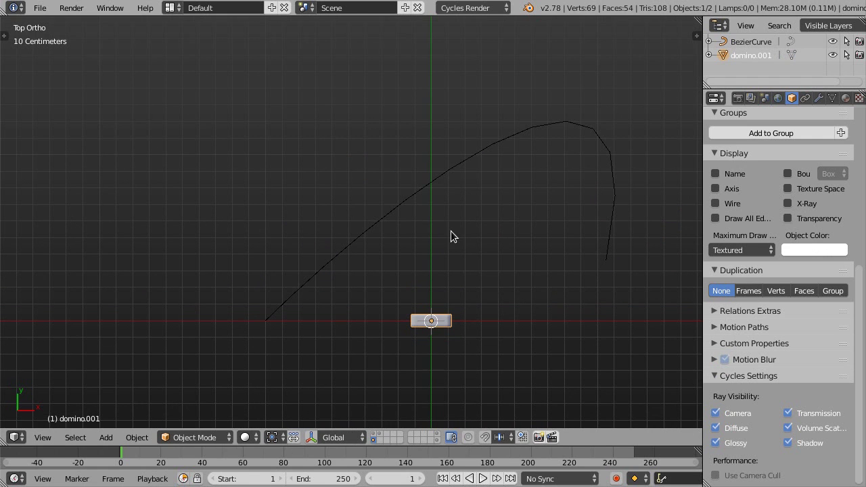
middle_click_drag(373, 276, 336, 267)
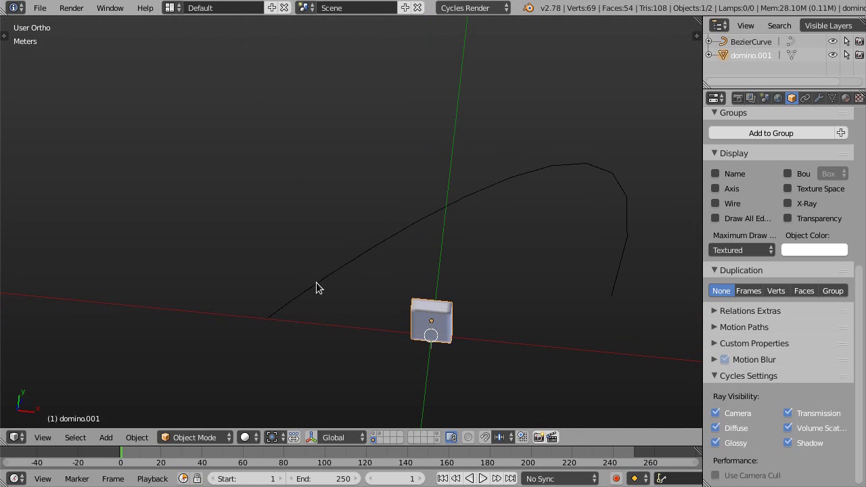
right_click(336, 276, "shift")
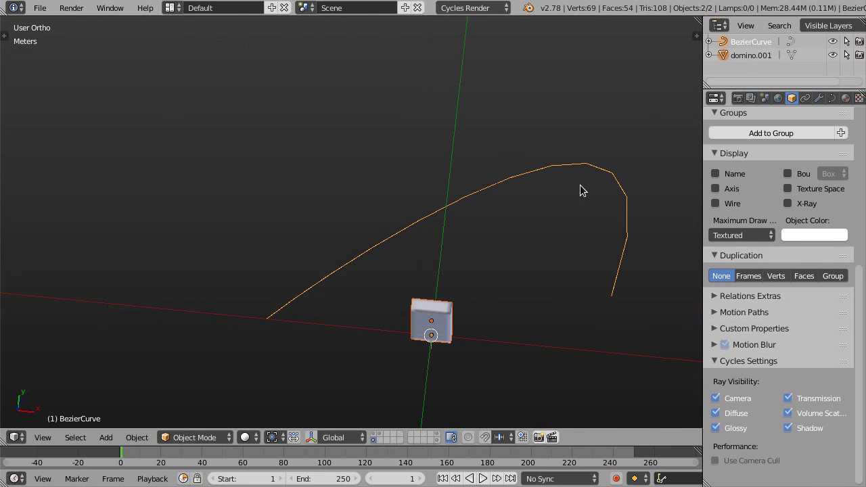
key("ctrl+p")
left_click(515, 226)
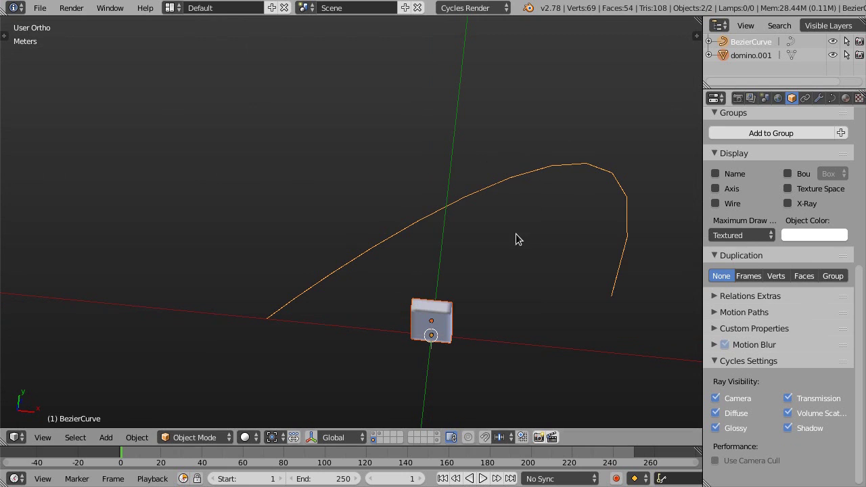
Set BezierCurve as the domino's parent in its object relations so that it sits at the start of the curve.
right_click(429, 307)
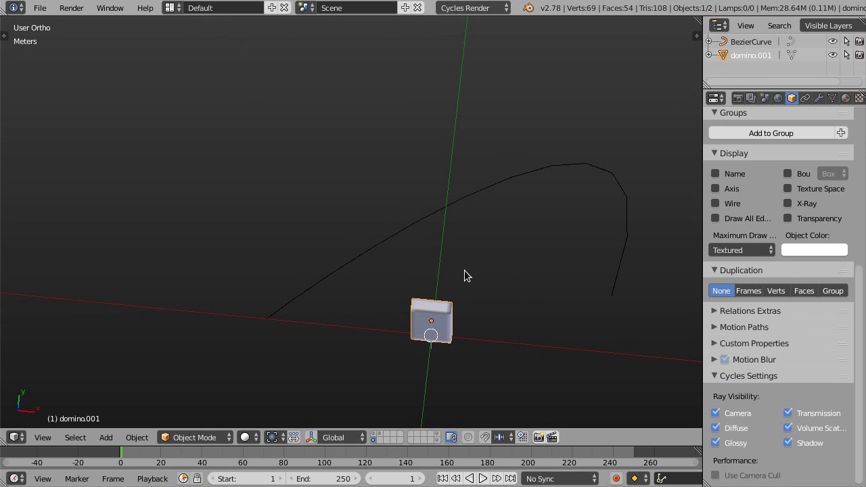
key("KP_7")
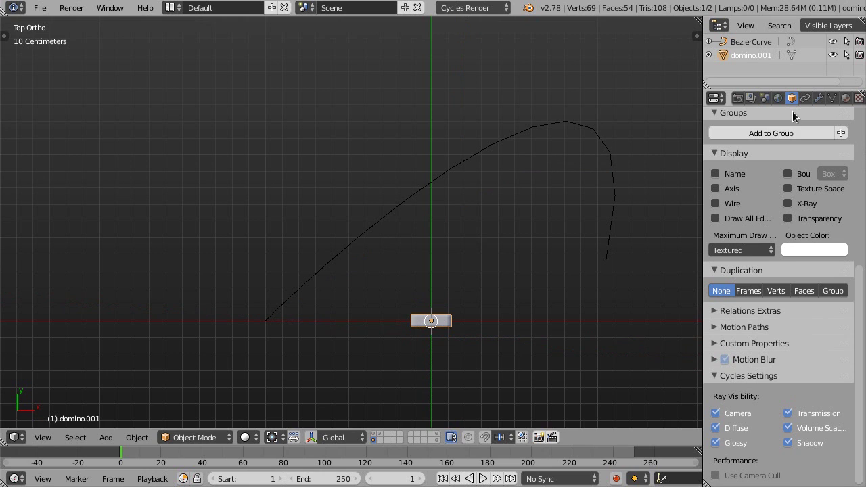
middle_click_drag(443, 273, 452, 280, "shift")
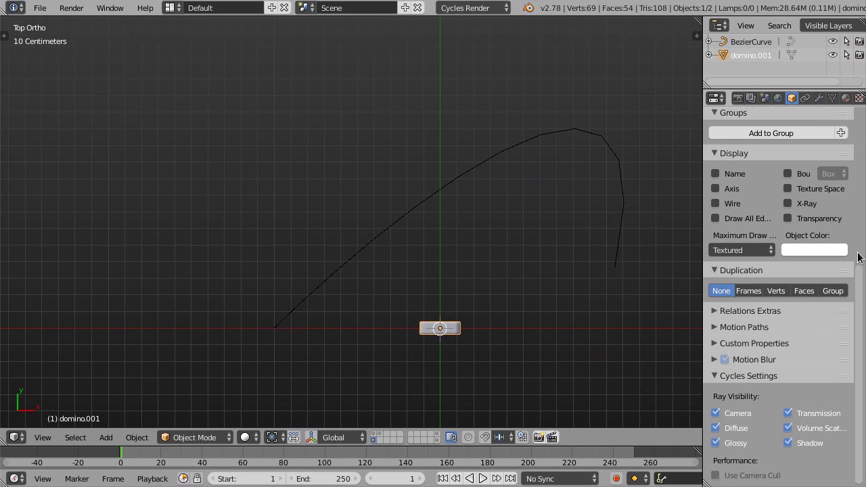
left_click_drag(858, 319, 857, 218)
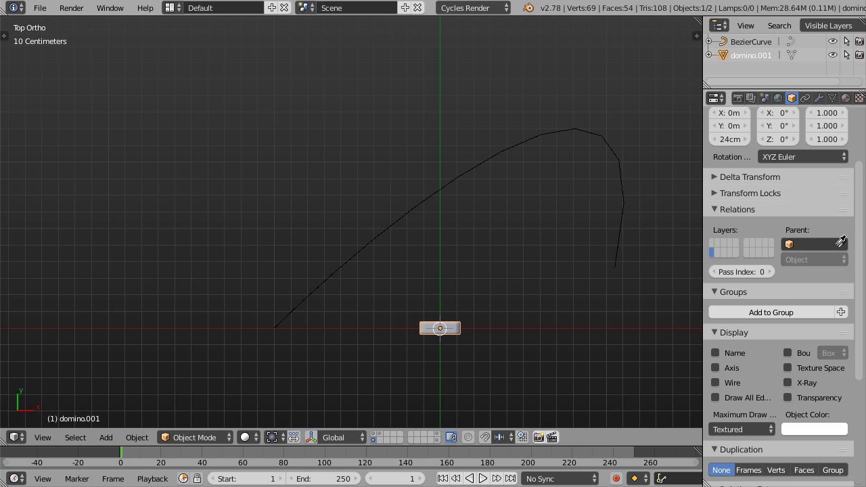
left_click(365, 245)
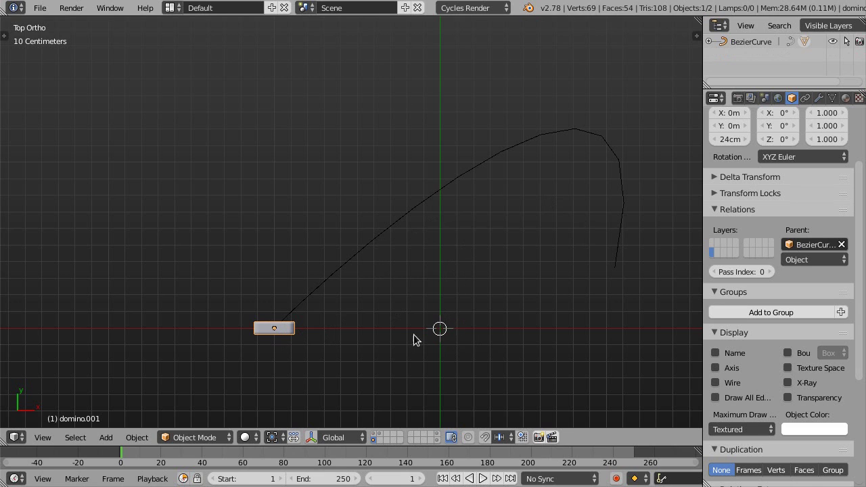
Set the domino's object duplication to Frames and disable Speed so copies spread along the curve.
scroll(453, 287, "left", 1, "ctrl")
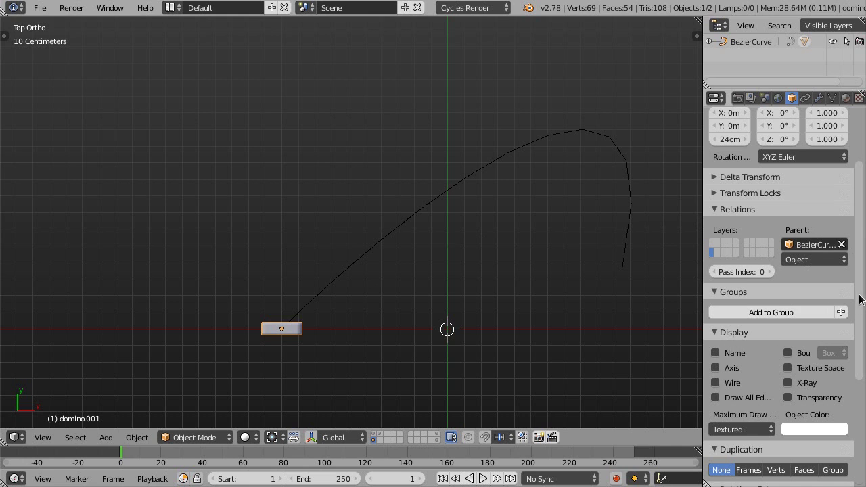
left_click_drag(859, 300, 845, 346)
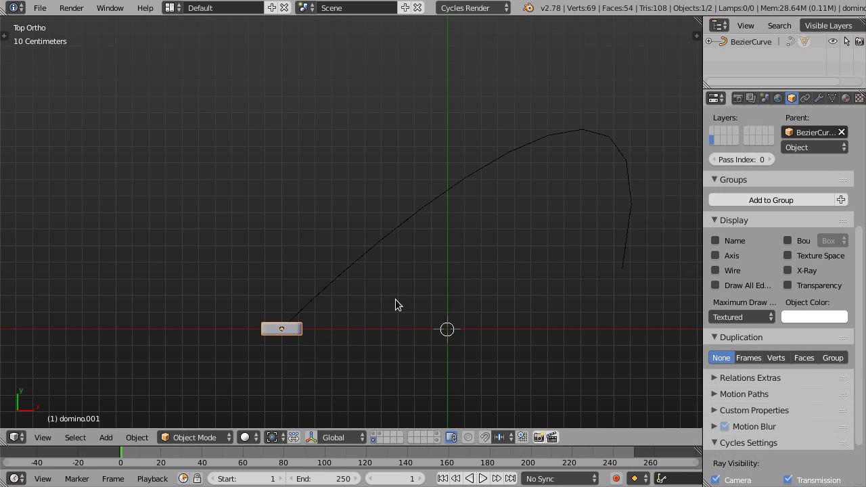
left_click(751, 360)
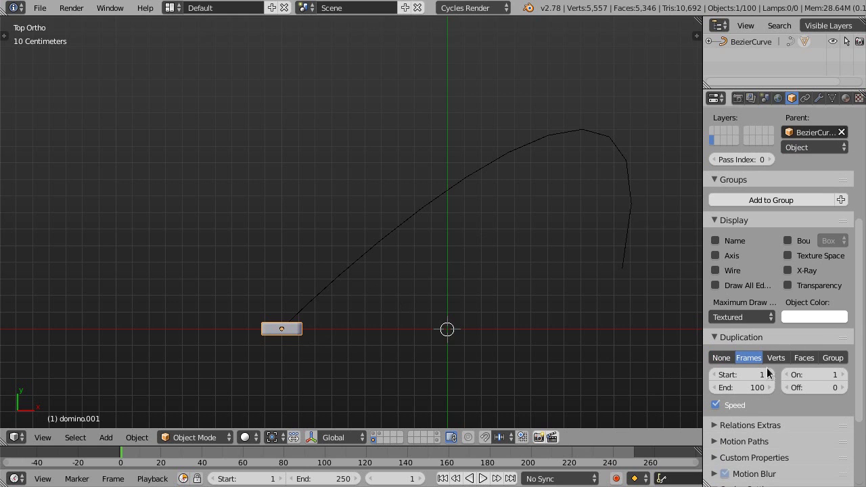
left_click(716, 405)
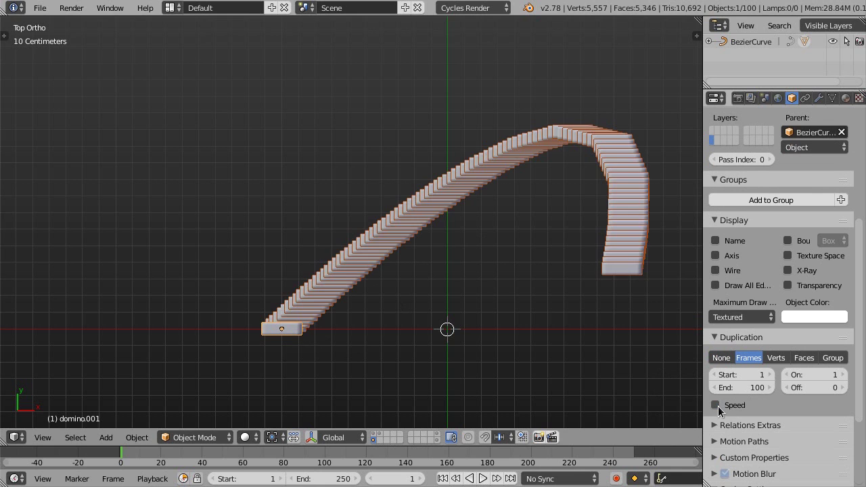
Space out the frame duplicates with Off set to 7 and set Start to 9 to remove the overlapping first copy.
middle_click_drag(311, 325, 285, 344, "shift")
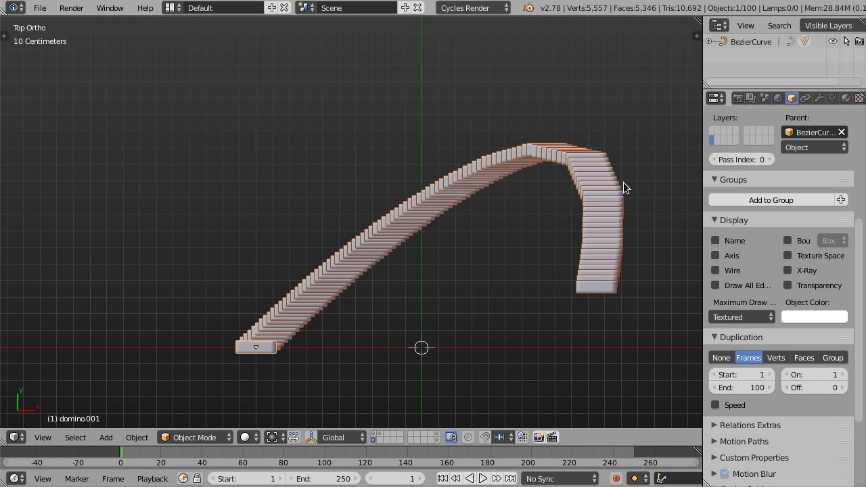
left_click_drag(814, 385, 788, 390)
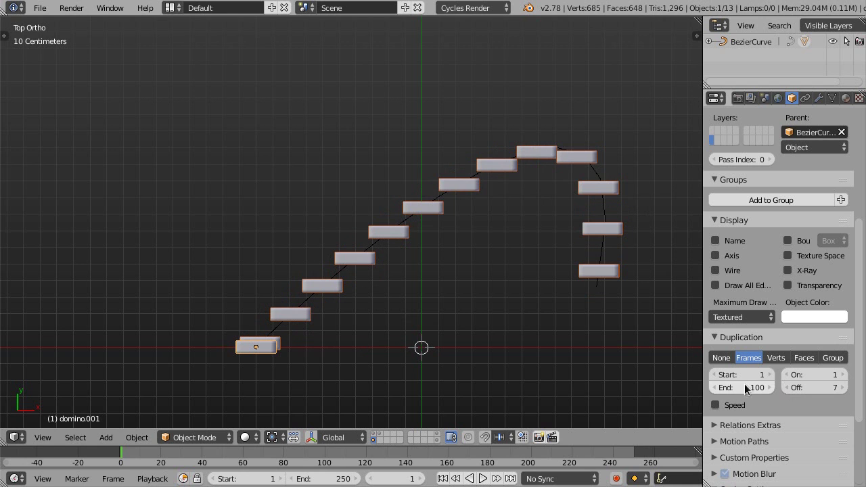
scroll(222, 351, "up", 2)
scroll(221, 347, "up", 2)
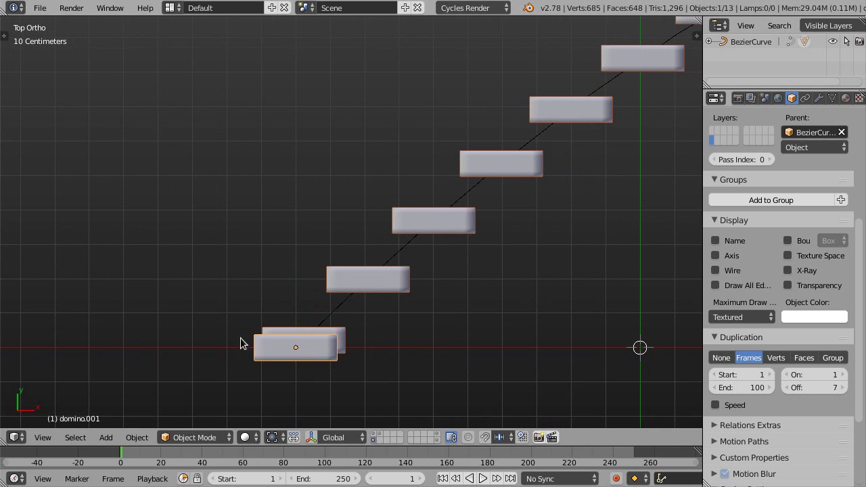
scroll(260, 297, "down", 4)
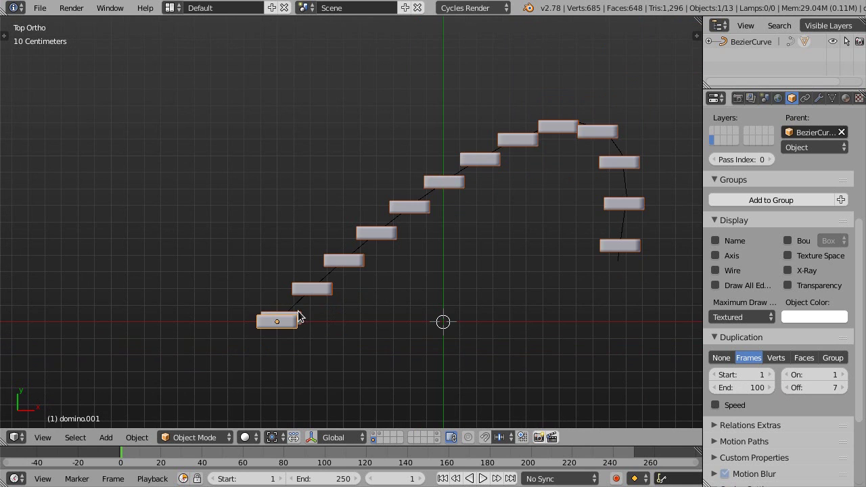
scroll(299, 316, "up", 1)
left_click_drag(740, 374, 757, 374)
scroll(395, 241, "down", 2)
scroll(316, 304, "up", 1)
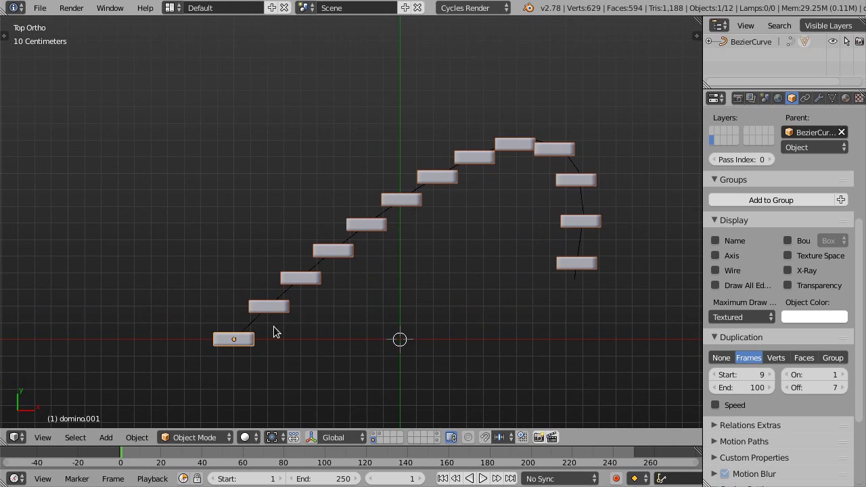
Enable Follow in the Bezier curve's Path Animation settings so the dominoes turn along the curve.
right_click(580, 245)
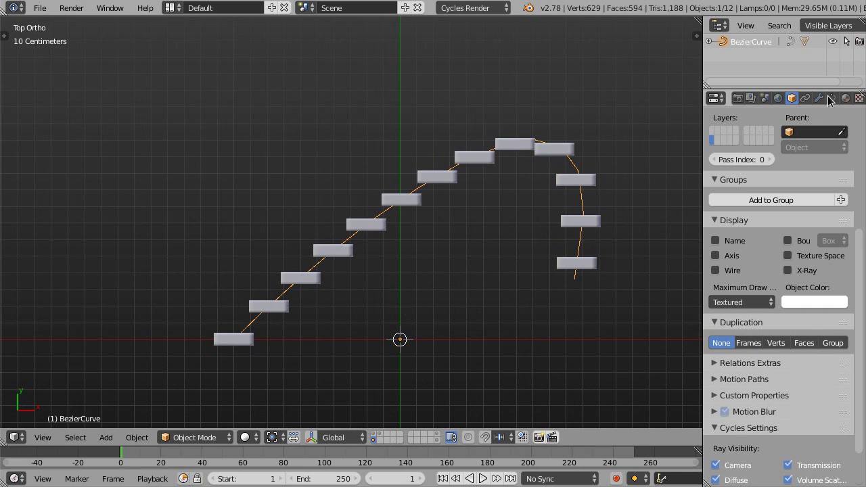
left_click(832, 98)
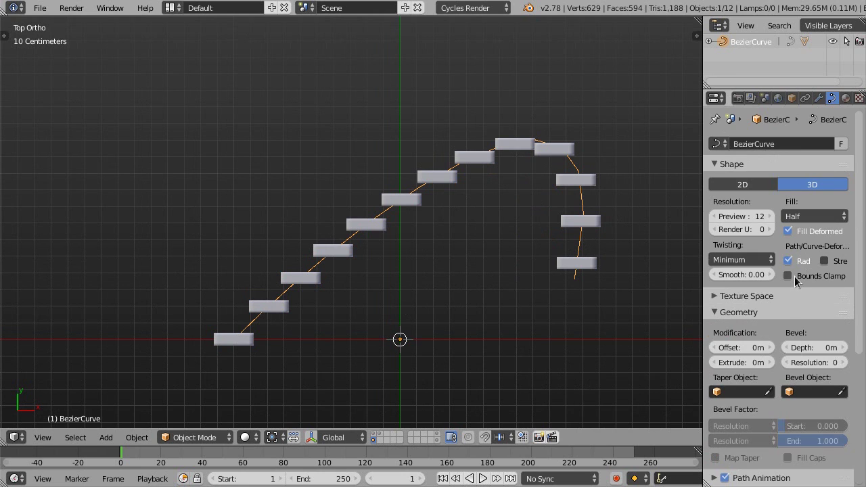
scroll(797, 282, "down", 5)
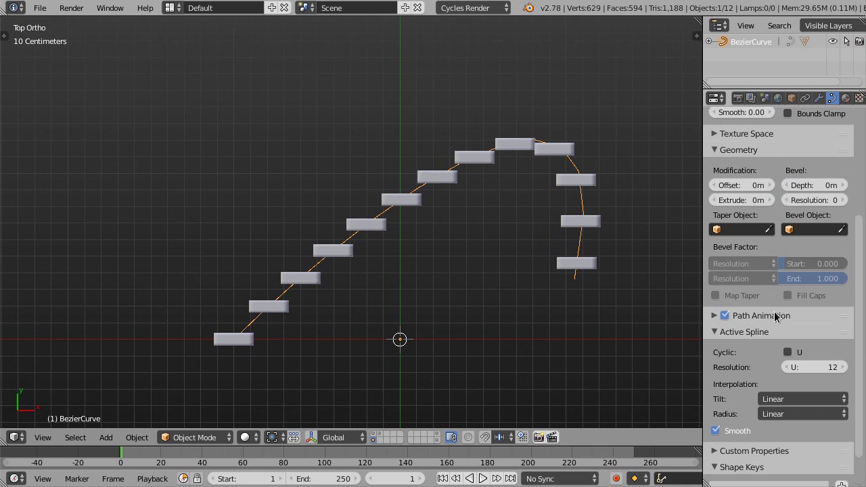
left_click(715, 316)
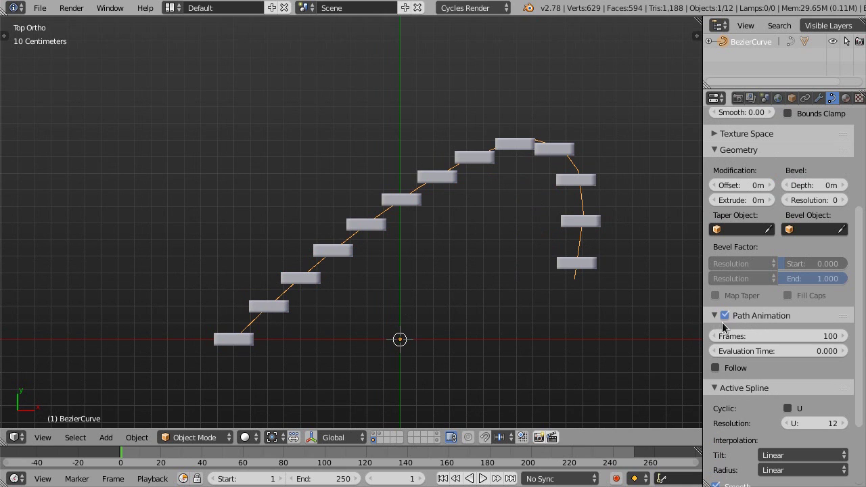
left_click(716, 369)
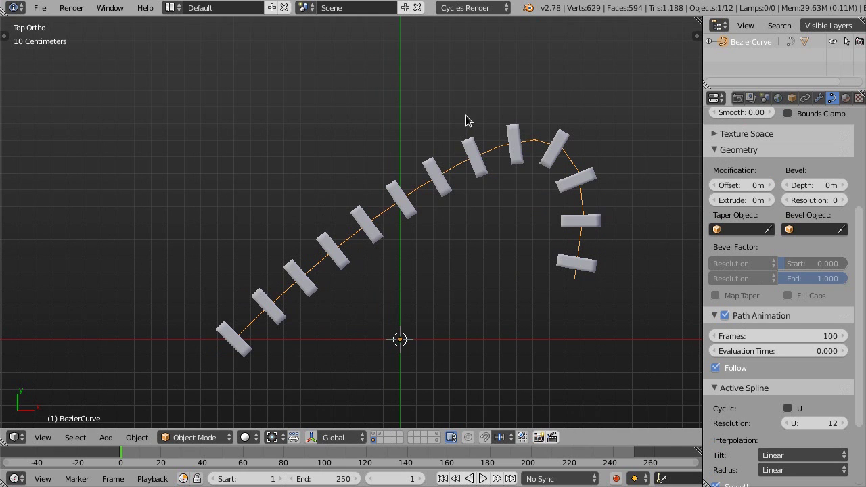
Move the Bezier curve's end control point outward and rotate it about -38° to bend the domino row into a gentle arch.
middle_click_drag(412, 277, 405, 238, "shift")
key("KP_7")
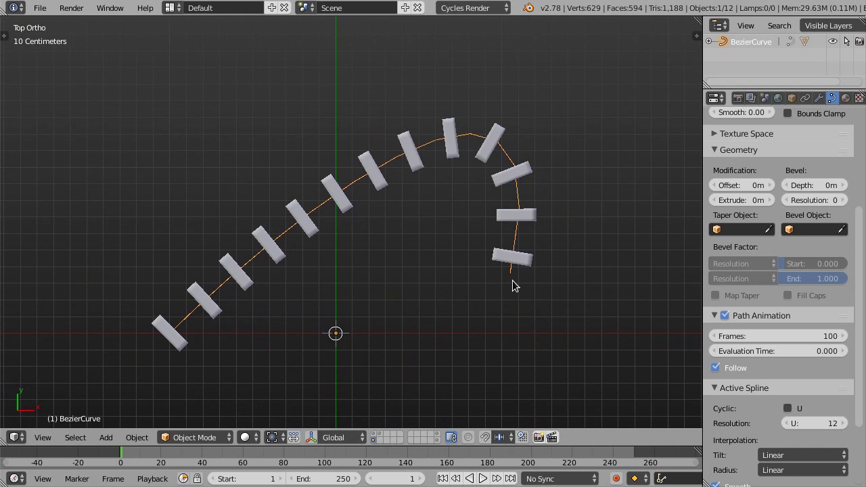
key("Tab")
scroll(456, 243, "down", 4)
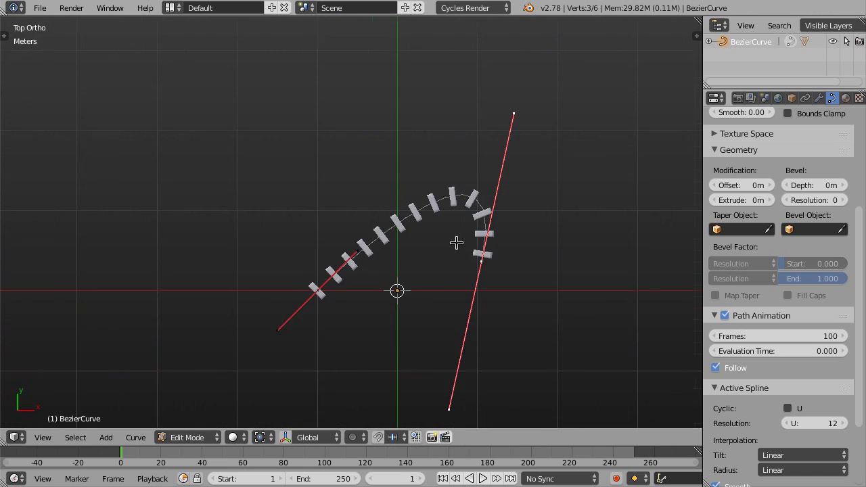
scroll(437, 257, "up", 1)
key("g")
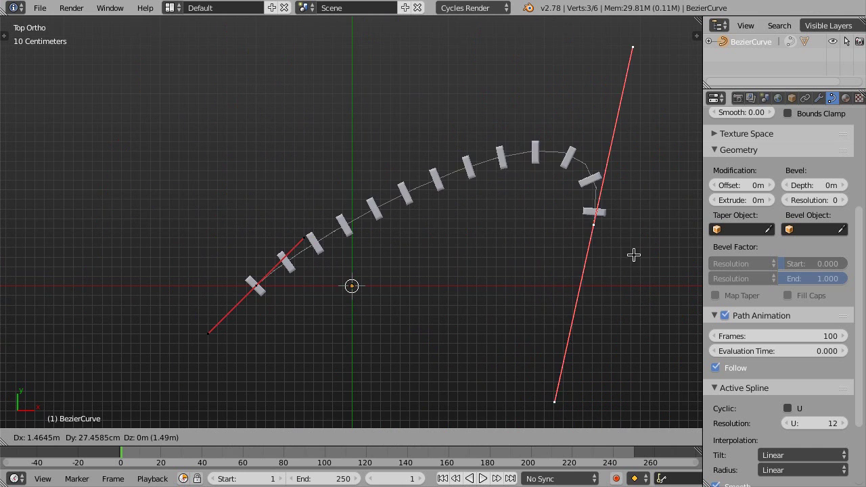
left_click(594, 288)
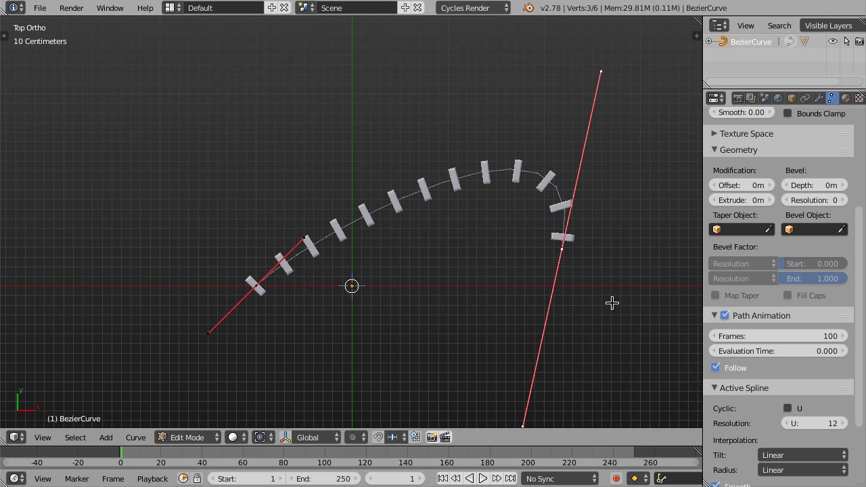
key("r")
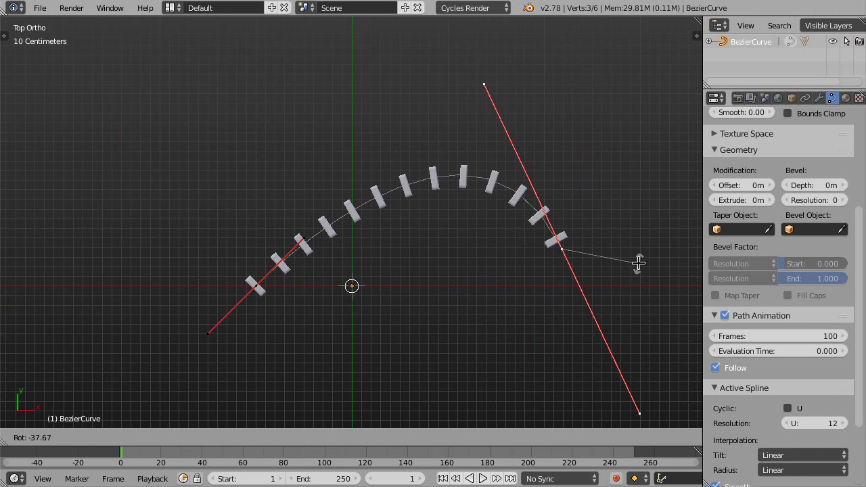
left_click(638, 261)
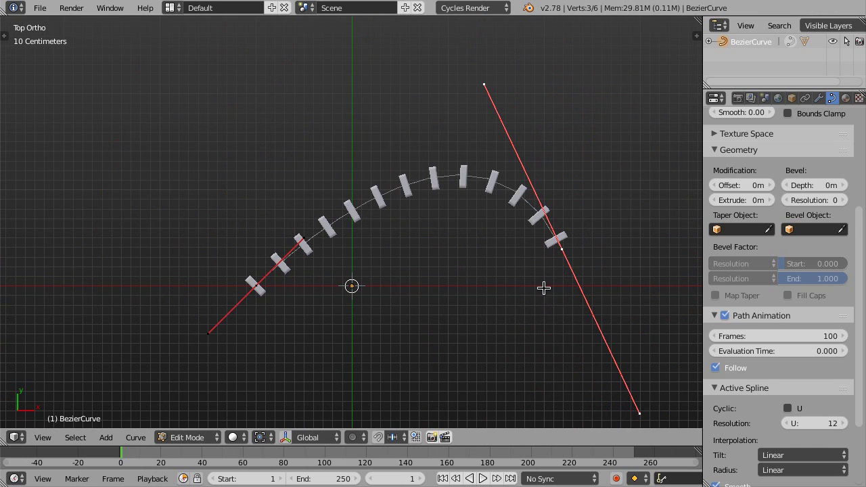
key("g")
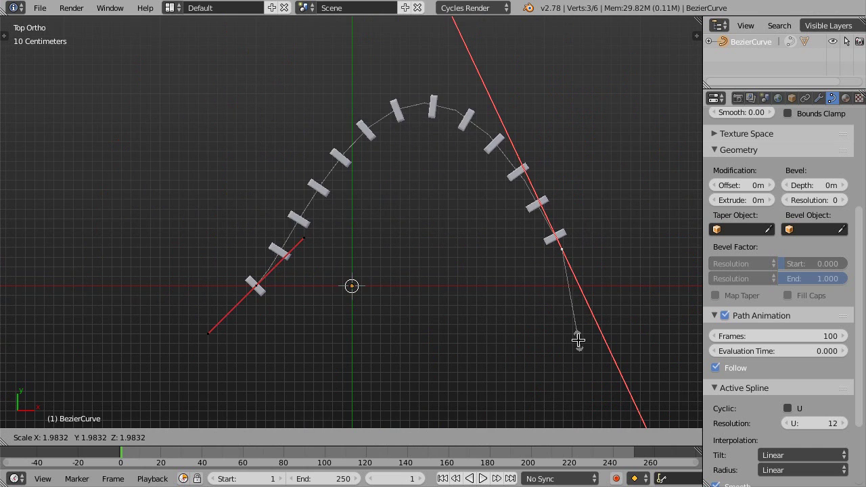
key("Escape")
key("Tab")
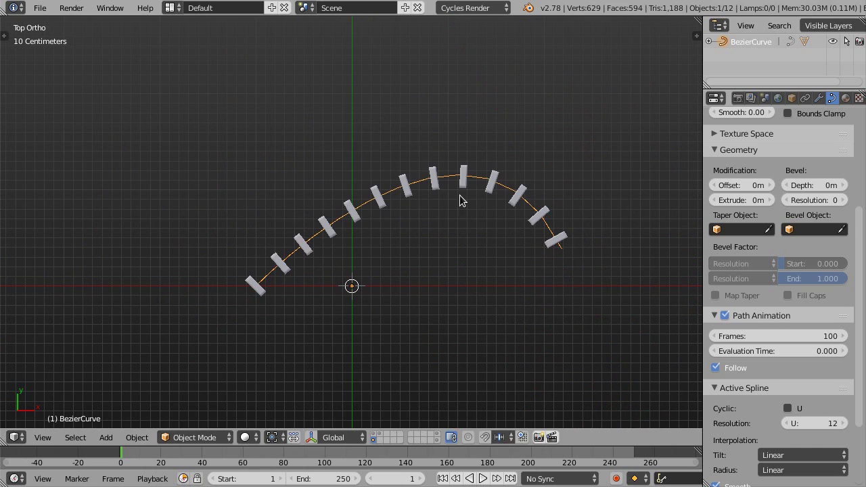
Select the test domino together with its Bezier curve and delete both.
left_click(791, 98)
right_click(545, 211)
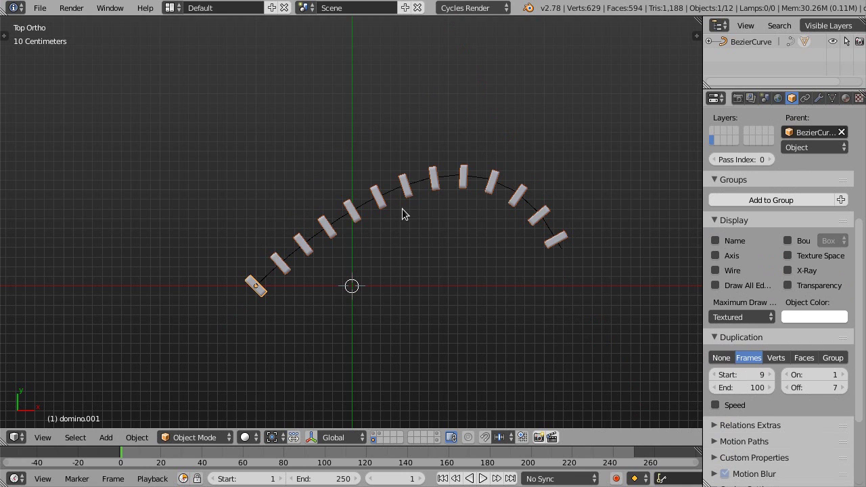
scroll(325, 222, "up", 1)
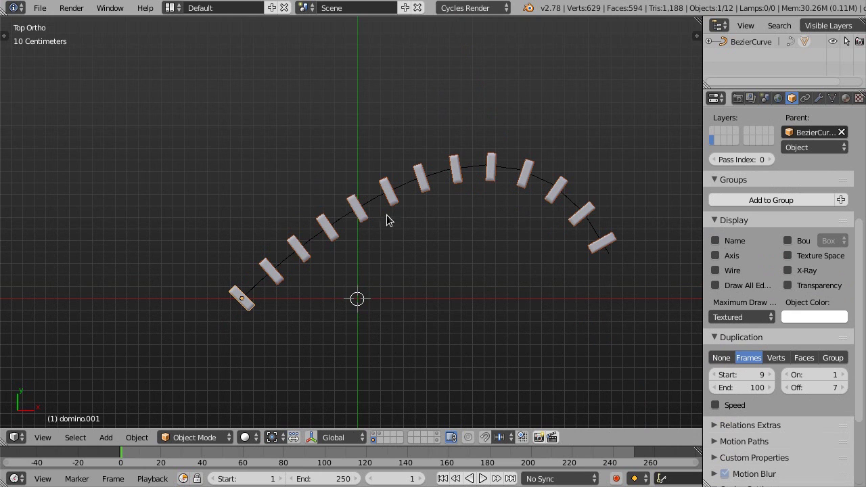
middle_click_drag(439, 250, 379, 250)
key("a")
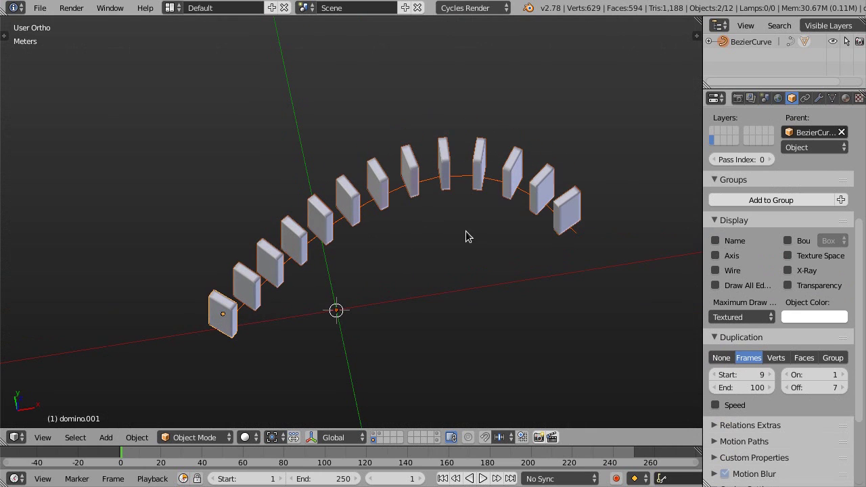
middle_click_drag(467, 237, 400, 265)
key("x")
left_click(399, 263)
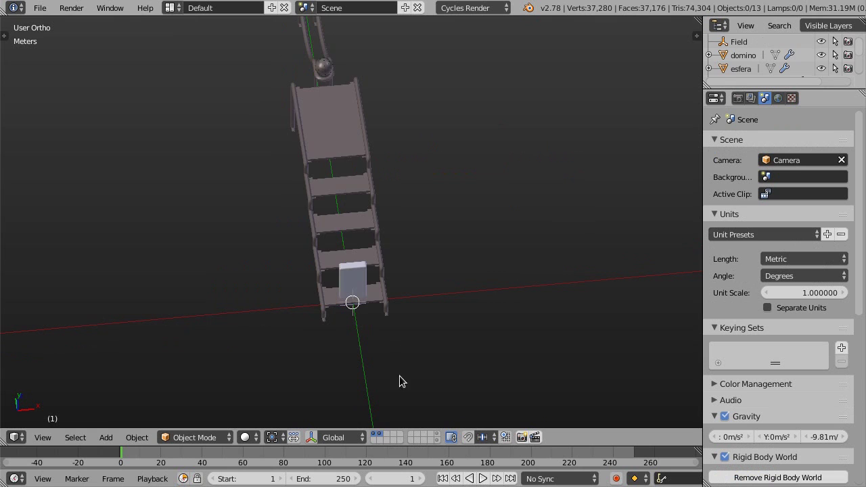
In top view, move the original domino off the stairs, about 1.2 m along X and -1 m along Y.
key("KP_7")
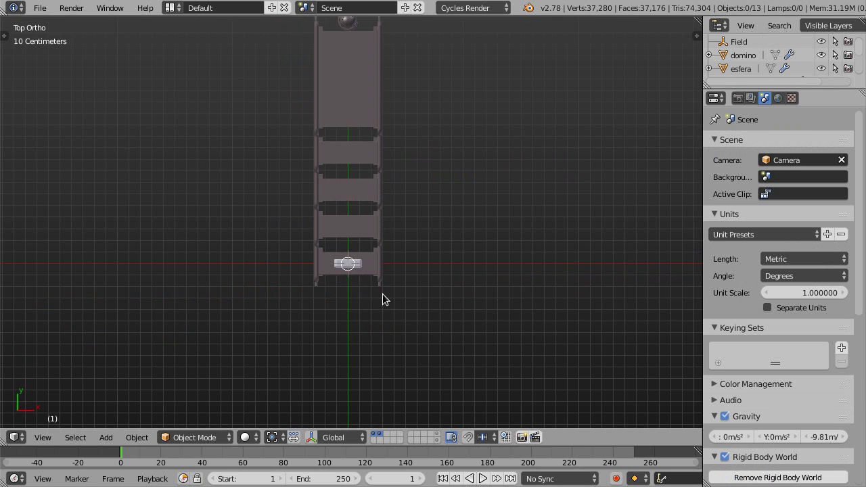
right_click(355, 268)
scroll(322, 274, "down", 4)
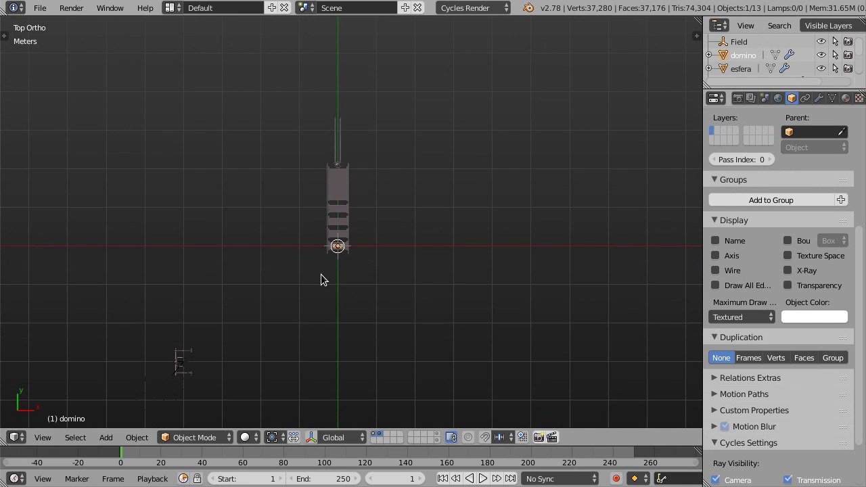
scroll(322, 274, "up", 2)
key("g")
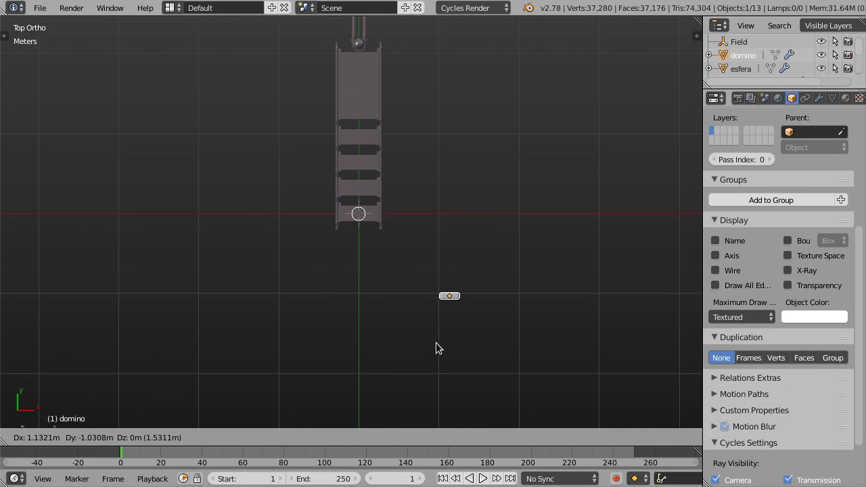
left_click(436, 349)
scroll(379, 270, "down", 3)
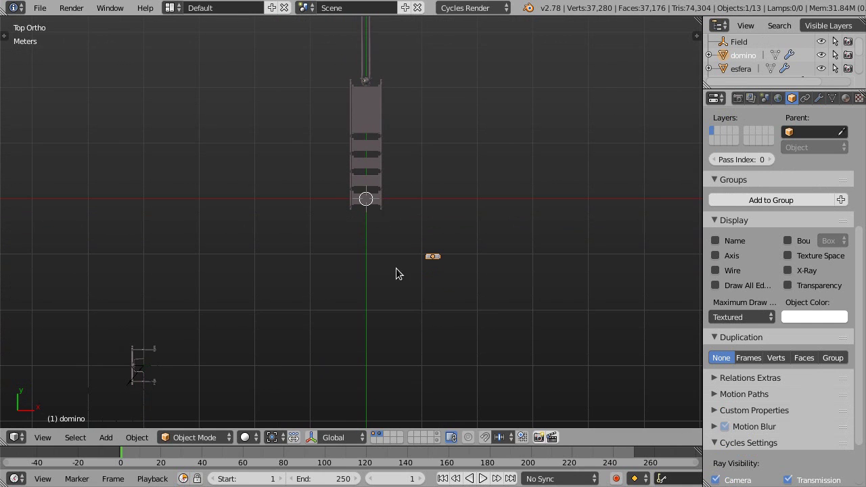
scroll(406, 267, "up", 2)
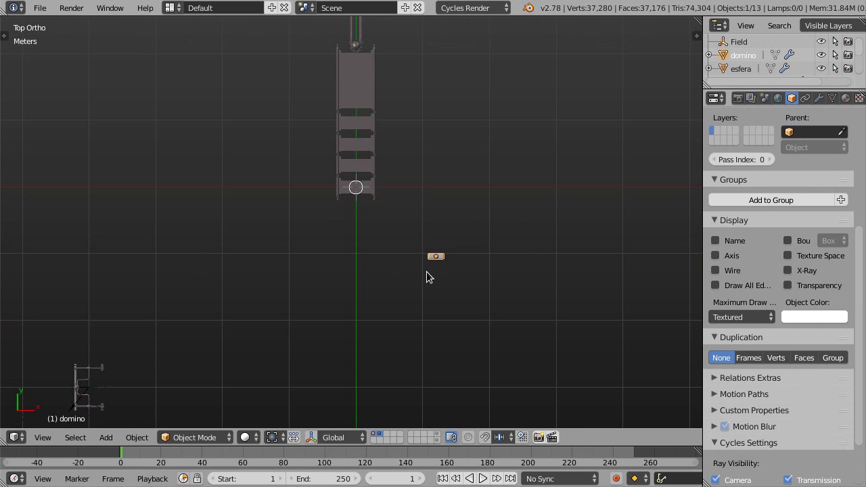
Snap the 3D cursor to the selected domino.
middle_click_drag(437, 271, 429, 296)
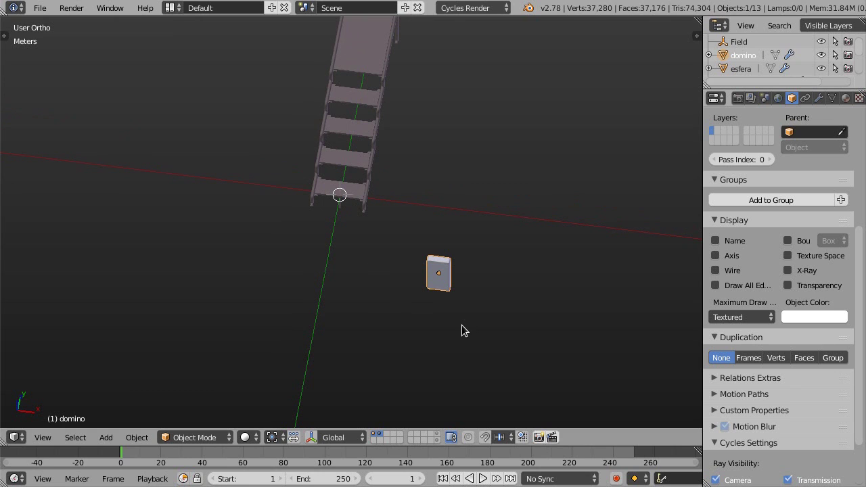
key("shift+s")
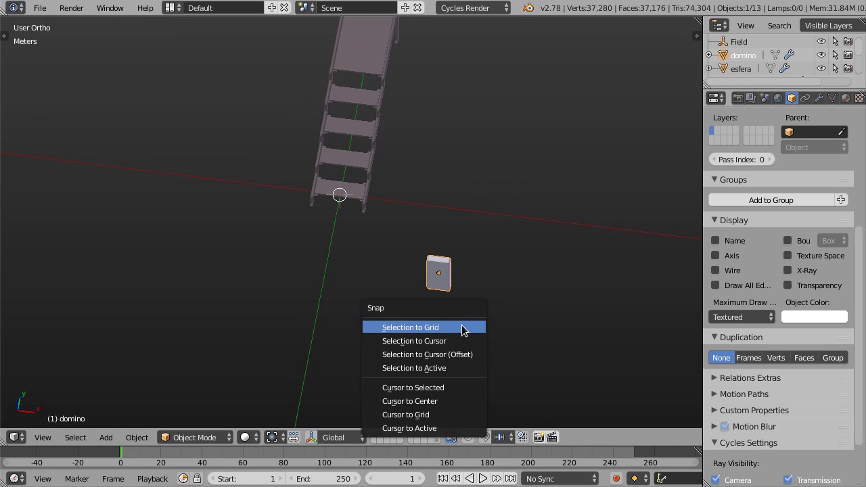
left_click(444, 387)
middle_click_drag(446, 383, 428, 318)
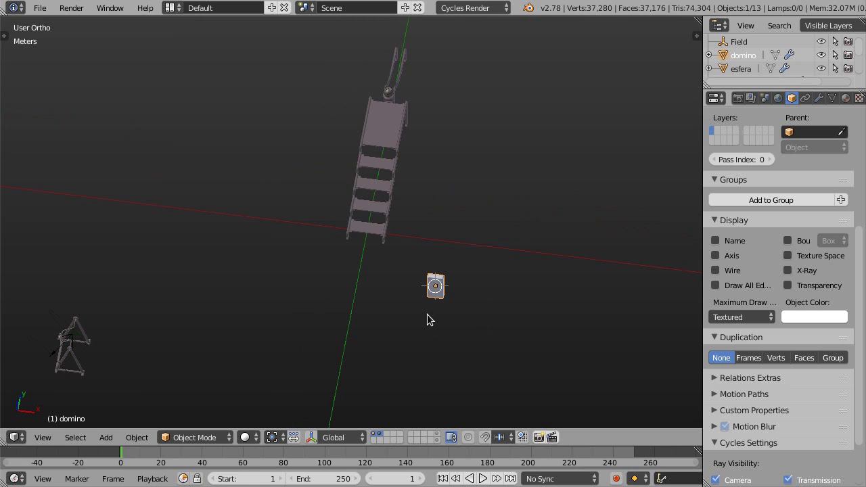
Add a Bezier curve at the 3D cursor while in top view.
key("KP_7")
key("shift+a")
mouse_move(428, 318)
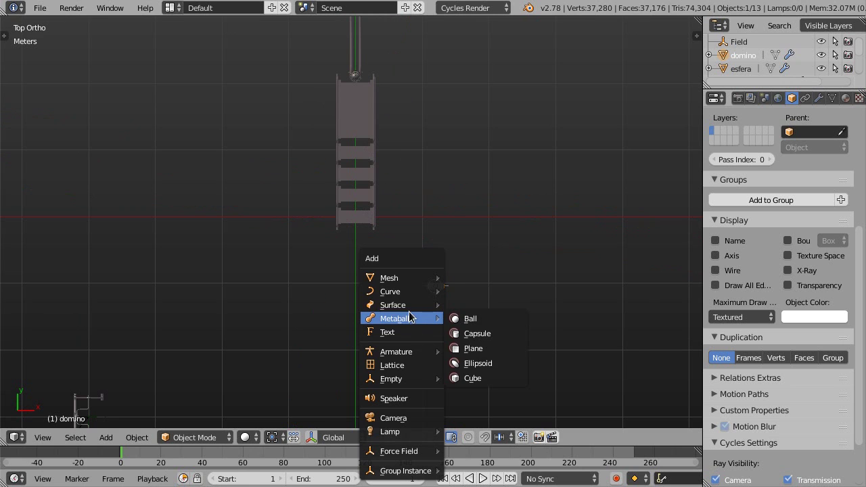
mouse_move(407, 290)
left_click(461, 290)
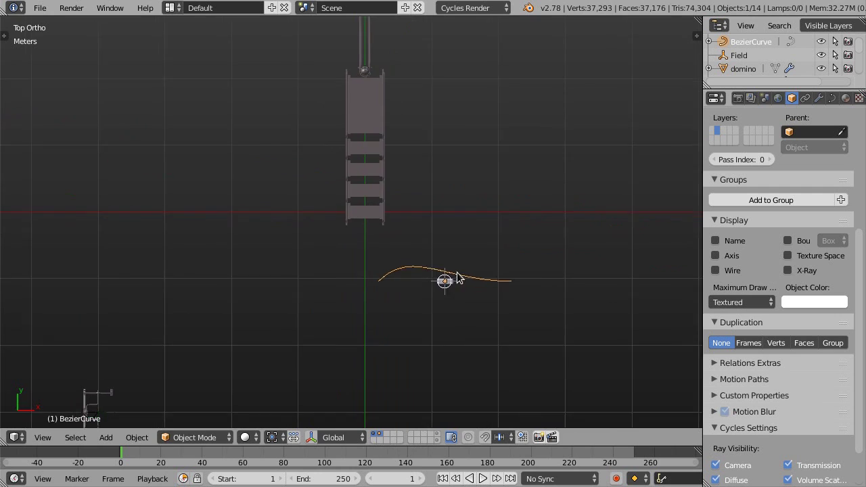
Move the curve's starting control point to the small frame structure and rotate its handles close to horizontal.
middle_click_drag(378, 277, 435, 242, "shift")
key("Tab")
right_click(435, 242)
middle_click_drag(427, 286, 465, 244, "shift")
key("g")
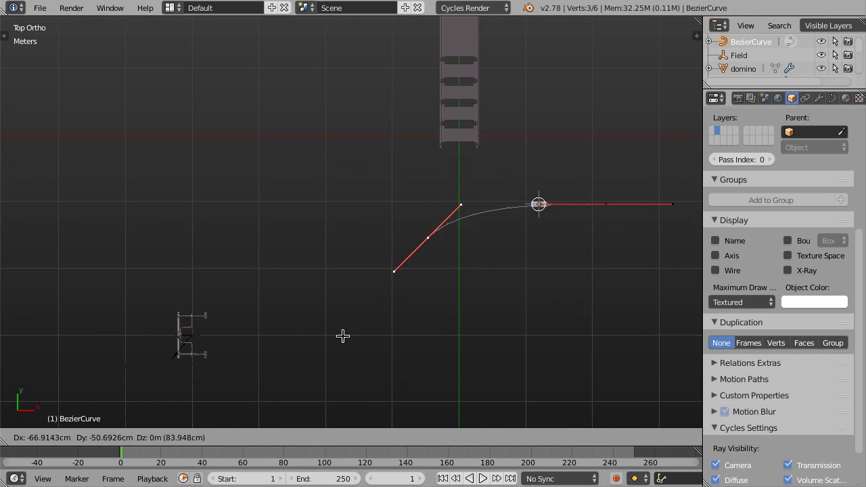
left_click(238, 359)
key("r")
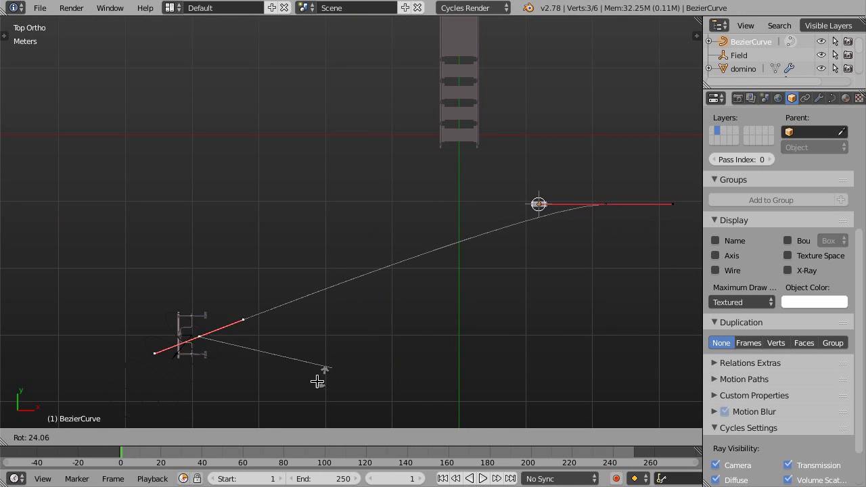
left_click(277, 379)
Shift the starting control point along Y to line it up with the middle of the small frame.
scroll(187, 338, "up", 2)
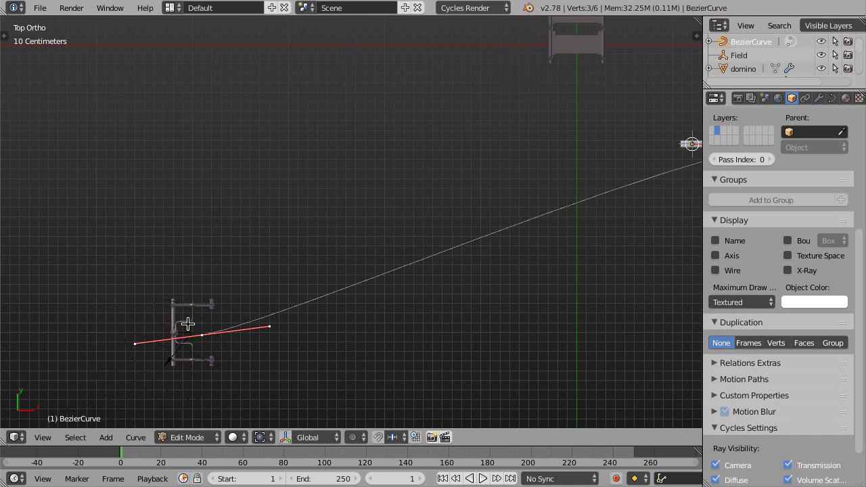
scroll(187, 342, "down", 2)
key("g")
key("y")
left_click(222, 344)
Flatten the starting point's handles with a Y scale of 0 and lengthen them to widen the bend.
scroll(222, 344, "down", 2)
key("s")
key("y")
key("0")
key("Return")
key("s")
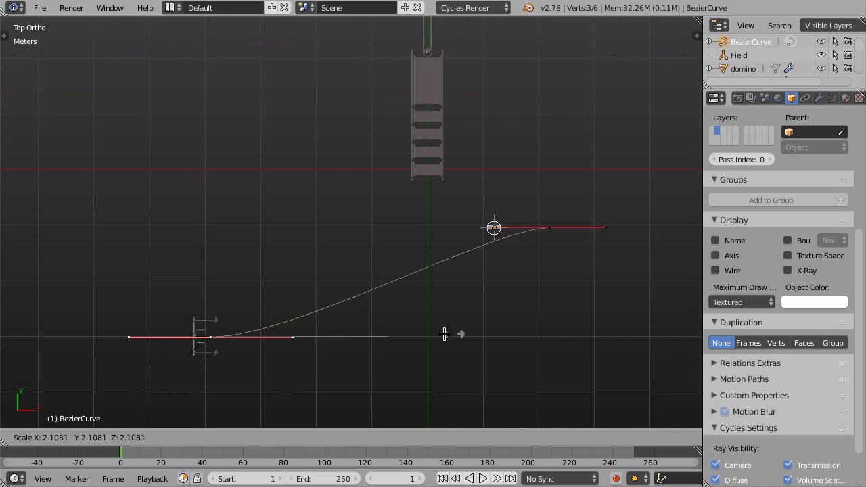
left_click(515, 338)
Move the curve's other control point to the foot of the stairs and rotate its handles parallel to the Y axis.
right_click(549, 229)
key("g")
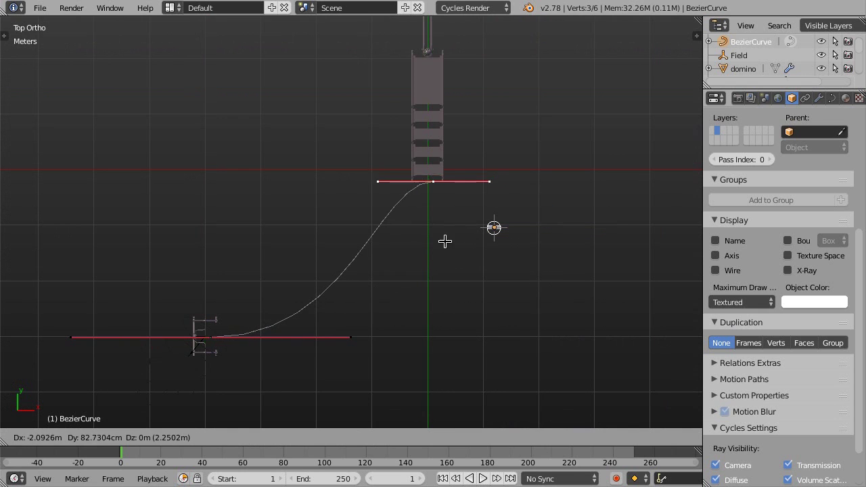
left_click(443, 241)
key("r")
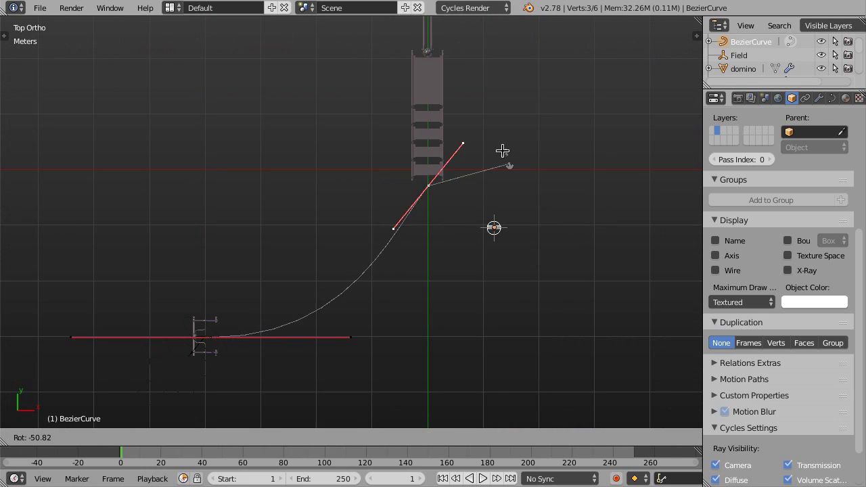
left_click(477, 126)
key("r")
left_click(539, 209)
Lengthen the handles at the stairs end and scale those at the frame end by about 1.4 to round the curve.
key("s")
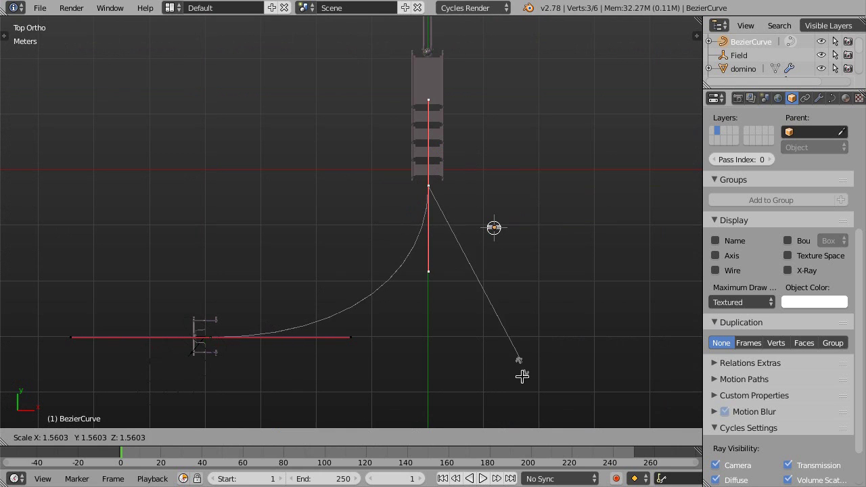
left_click(518, 373)
right_click(237, 346)
key("s")
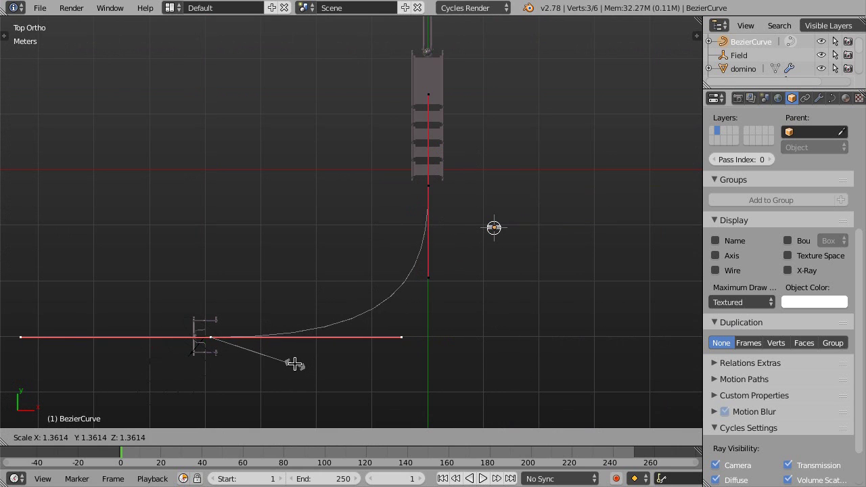
left_click(294, 364)
key("Tab")
scroll(495, 228, "up", 1)
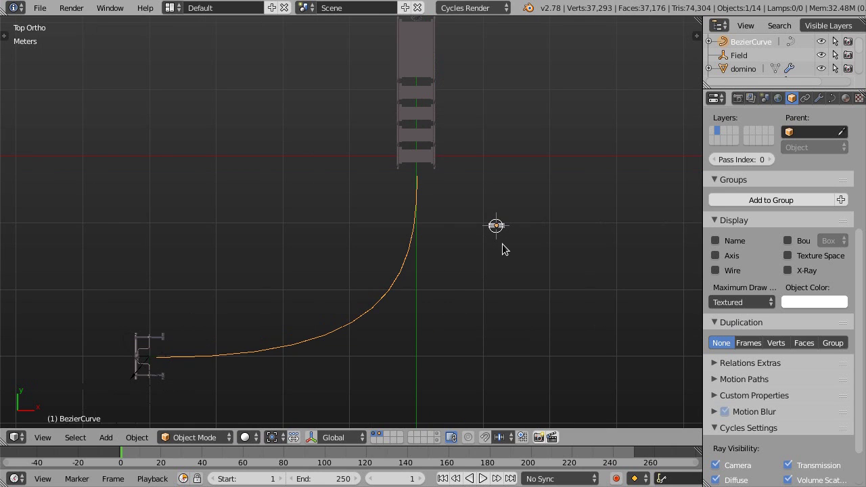
Add a plane at the 3D cursor and scale its mesh in Edit Mode until it is slightly wider than the domino.
key("shift+a")
mouse_move(493, 232)
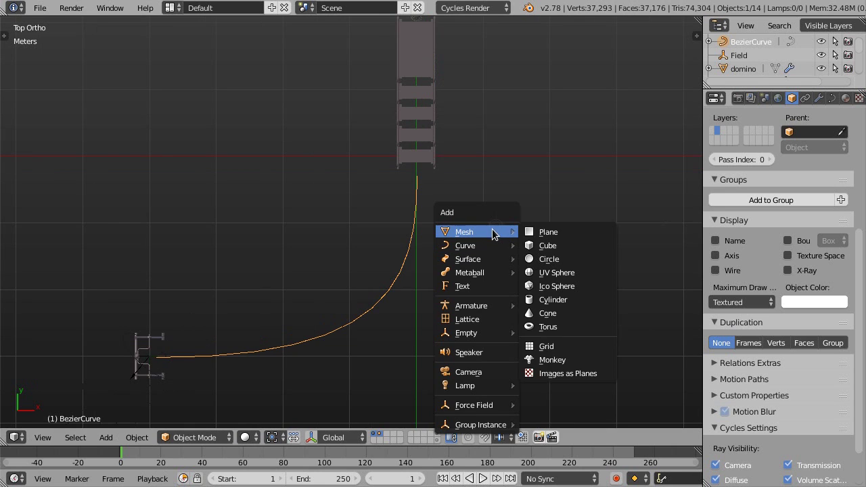
left_click(552, 234)
key("Tab")
key("s")
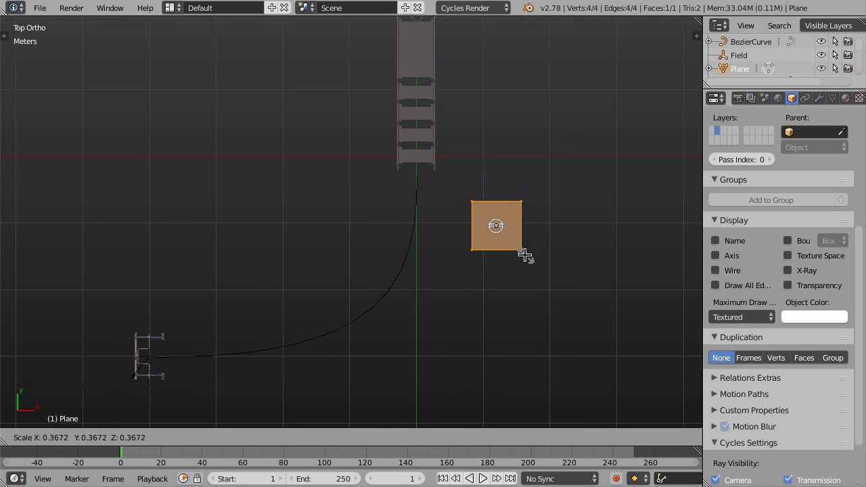
left_click(518, 245)
scroll(516, 234, "up", 8)
key("s")
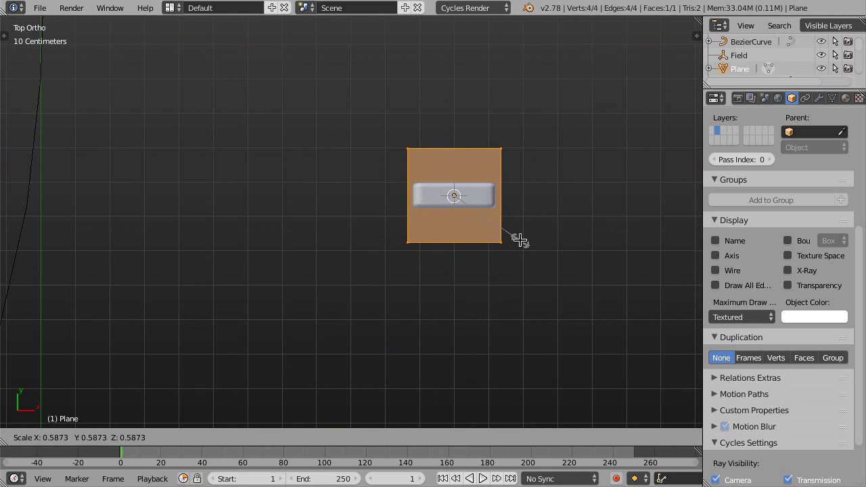
left_click(518, 238)
scroll(471, 192, "down", 5)
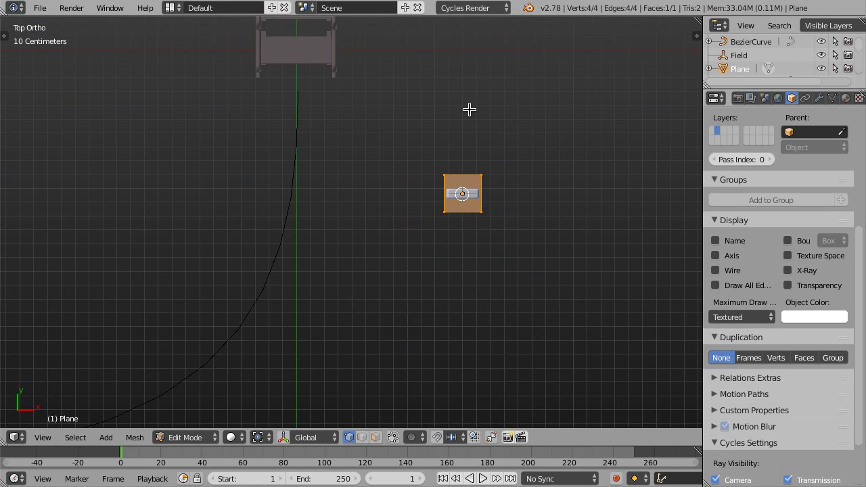
Leave Edit Mode and add an Array modifier to the plane, with Fit Type set to Fit Curve and BezierCurve as the curve.
scroll(461, 166, "up", 3)
scroll(458, 227, "down", 4)
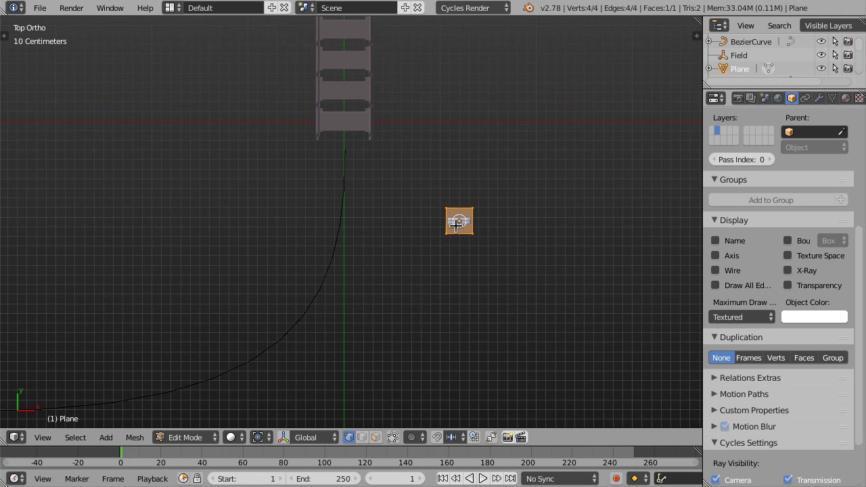
scroll(458, 228, "up", 3)
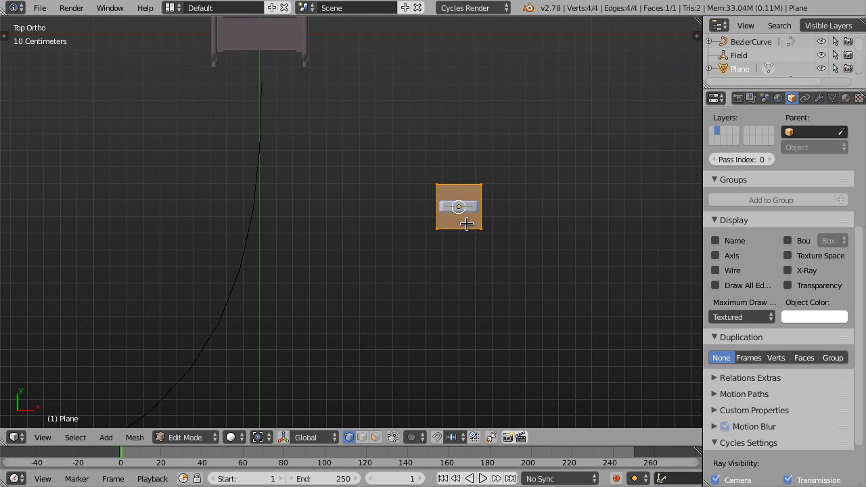
key("Tab")
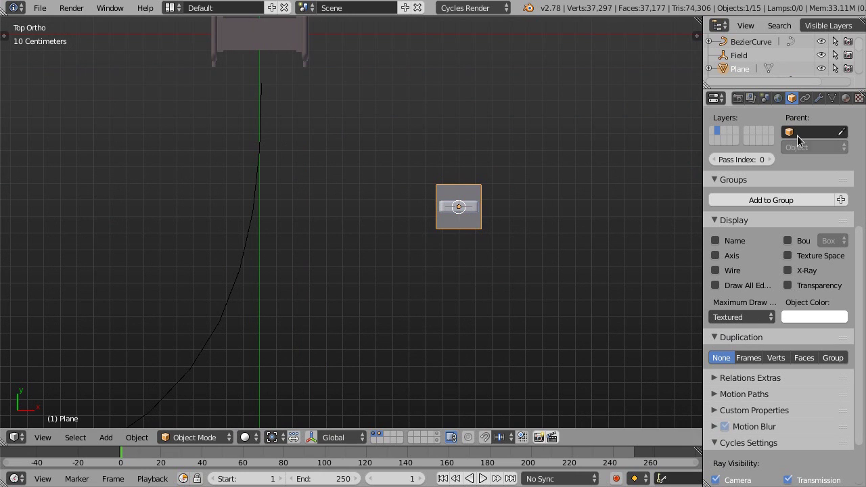
left_click(819, 98)
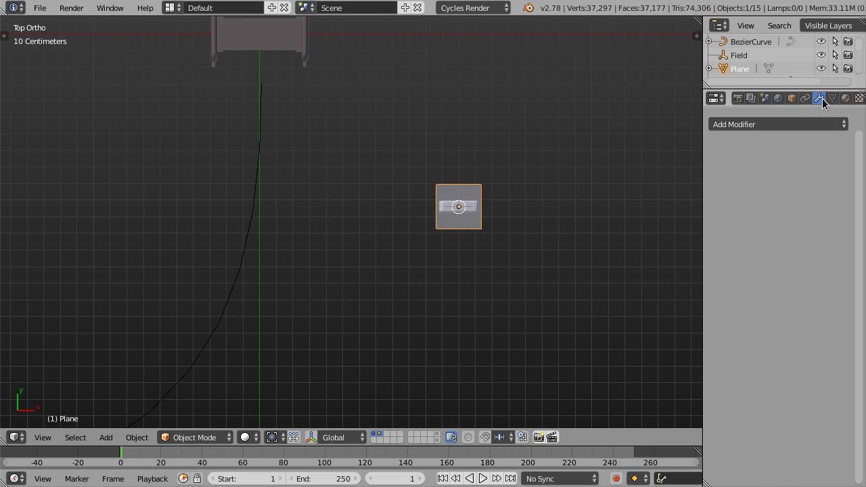
left_click(791, 122)
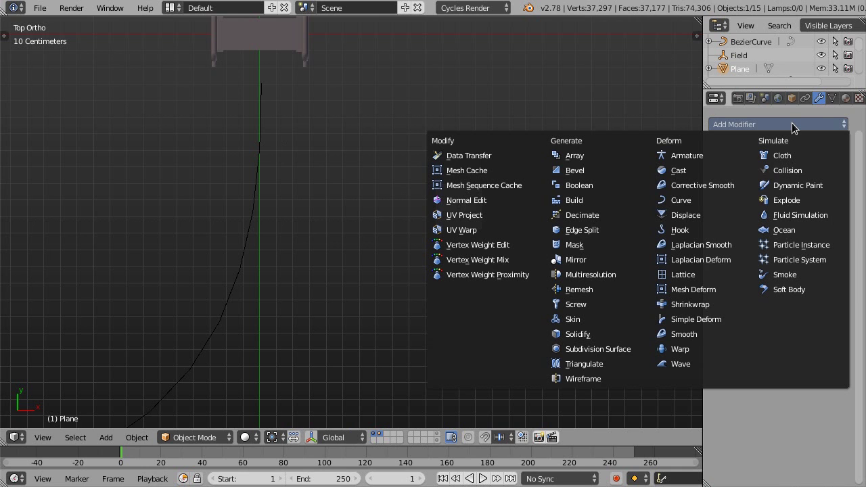
left_click(576, 156)
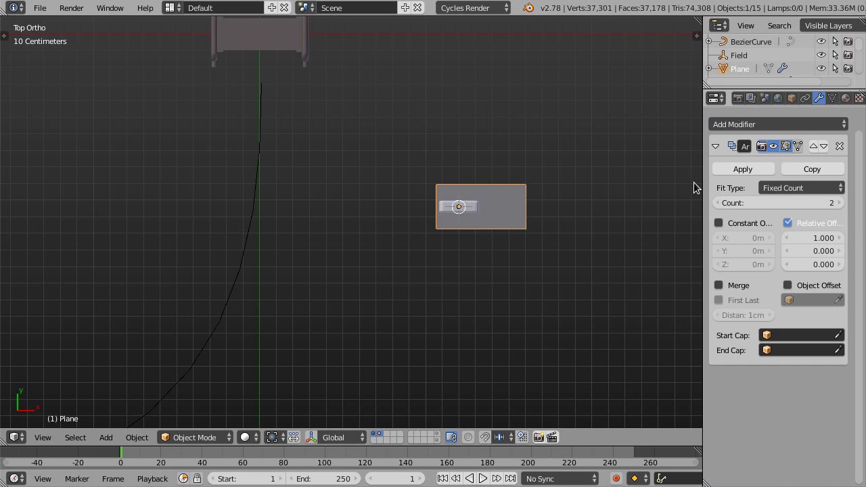
left_click(816, 188)
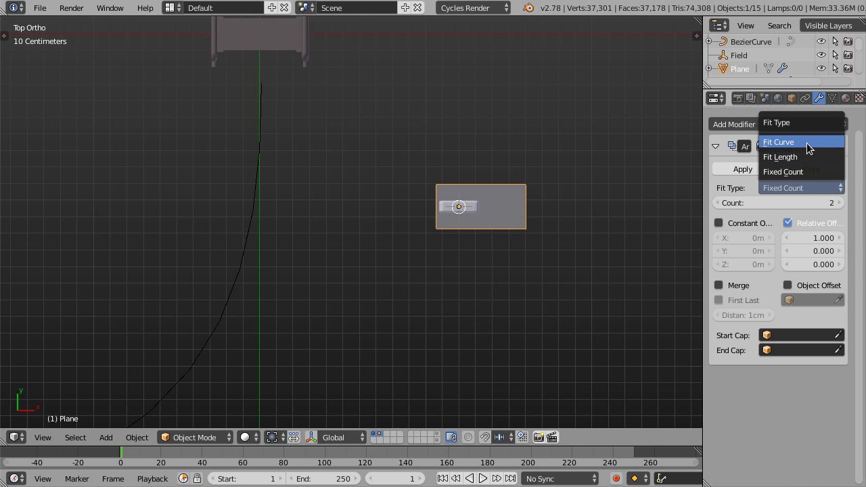
left_click(807, 143)
left_click(838, 202)
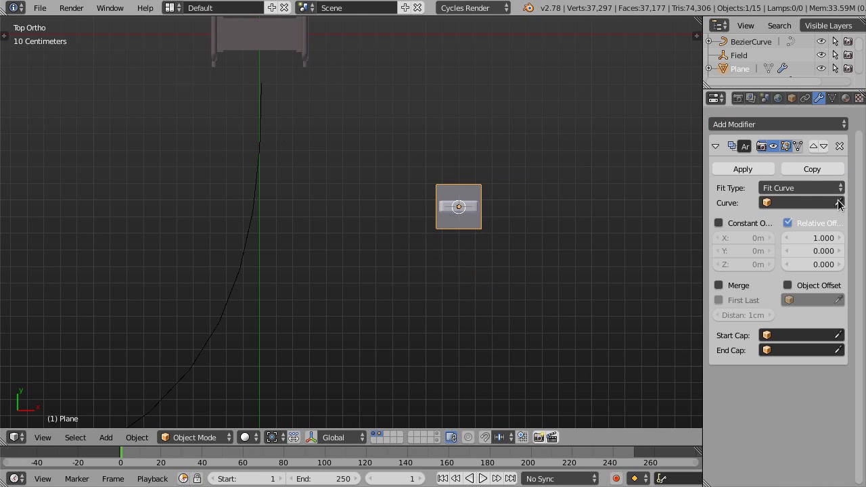
left_click(248, 218)
scroll(406, 183, "down", 2)
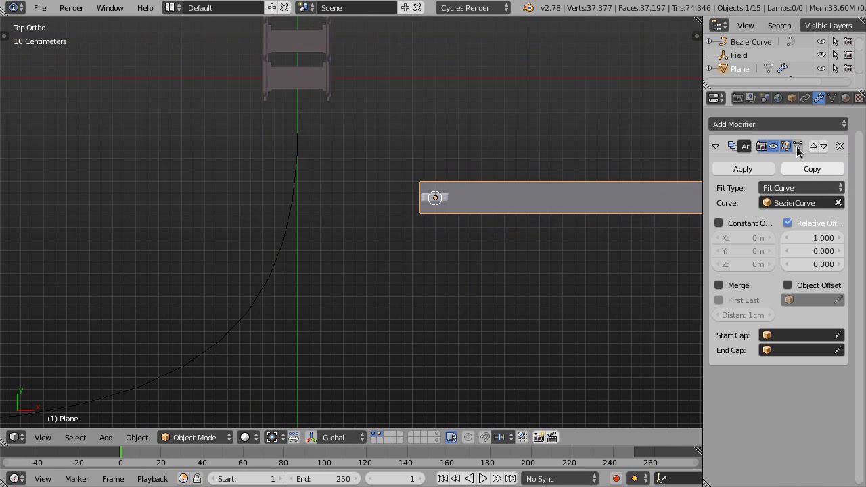
Add a Curve modifier to the plane and set BezierCurve as its deforming object.
left_click(775, 124)
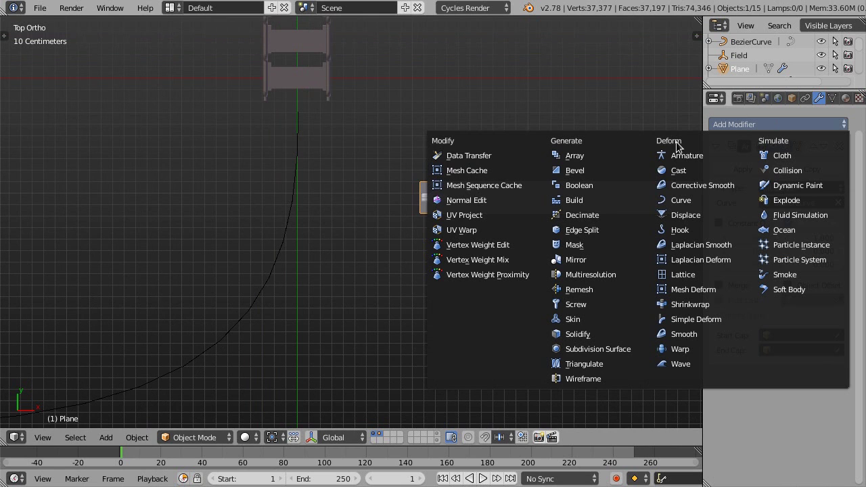
left_click(685, 200)
left_click(769, 437)
left_click(290, 235)
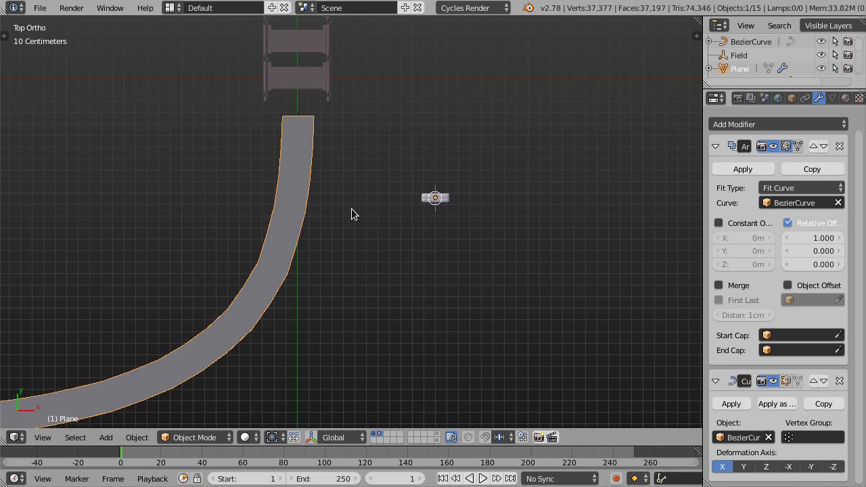
scroll(353, 213, "down", 2)
scroll(402, 229, "left", 1, "ctrl")
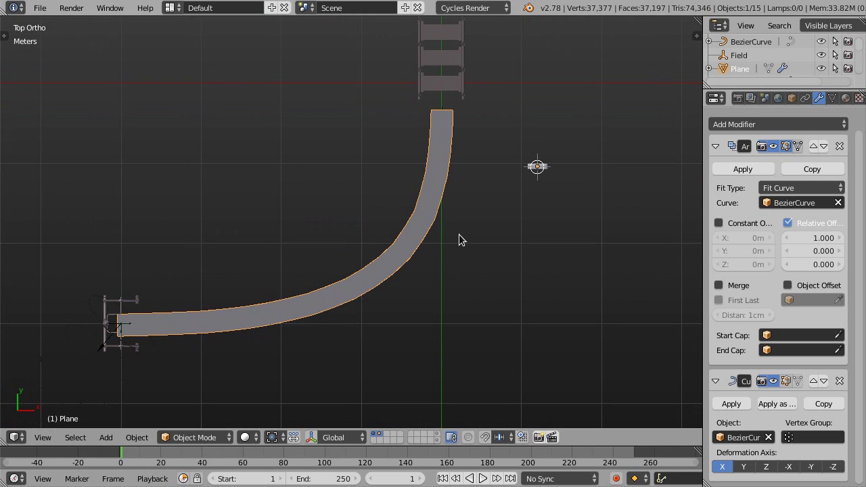
Parent the domino to the arrayed plane using the Object option.
right_click(539, 168)
scroll(438, 234, "up", 1)
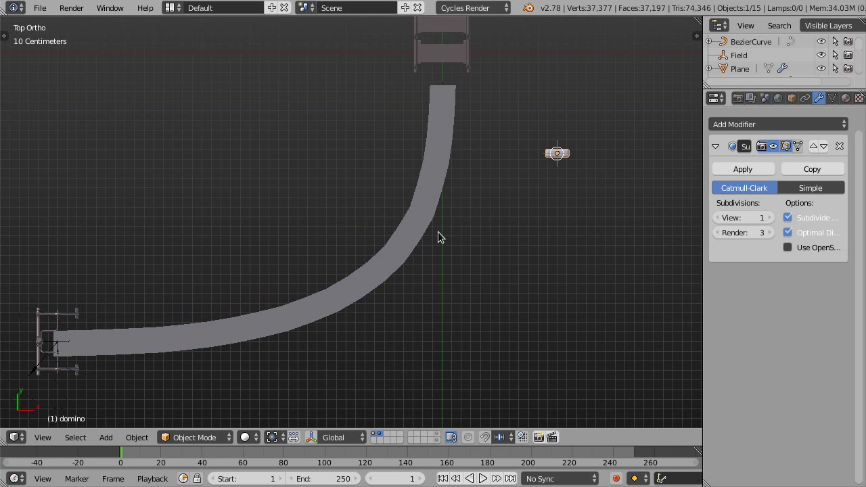
right_click(399, 271, "shift")
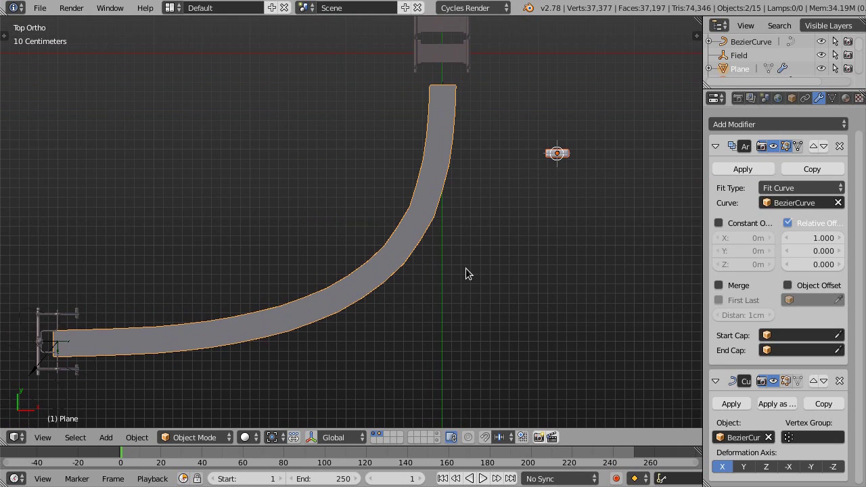
key("ctrl+p")
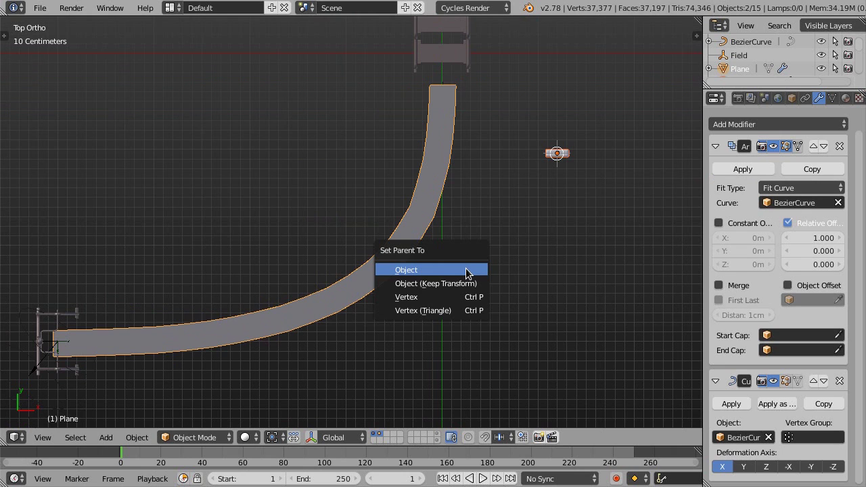
left_click(465, 269)
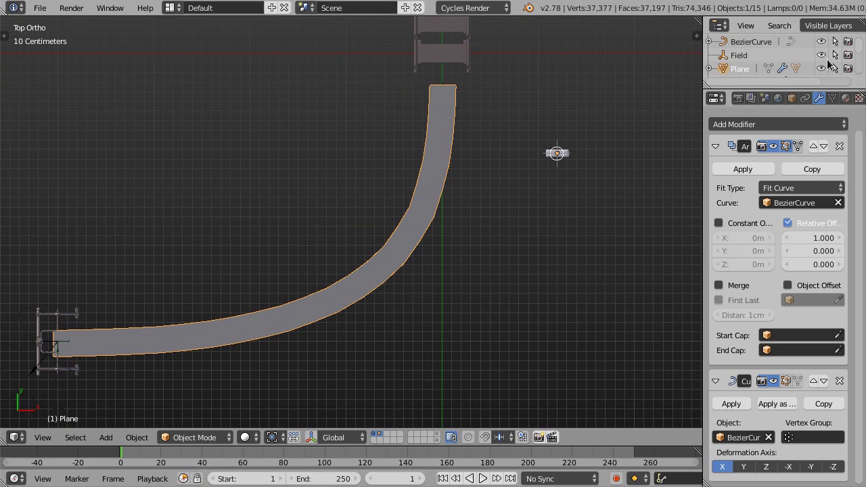
Set the plane's duplication to Faces and inspect the orientation of the dominoes along the curve.
left_click(792, 98)
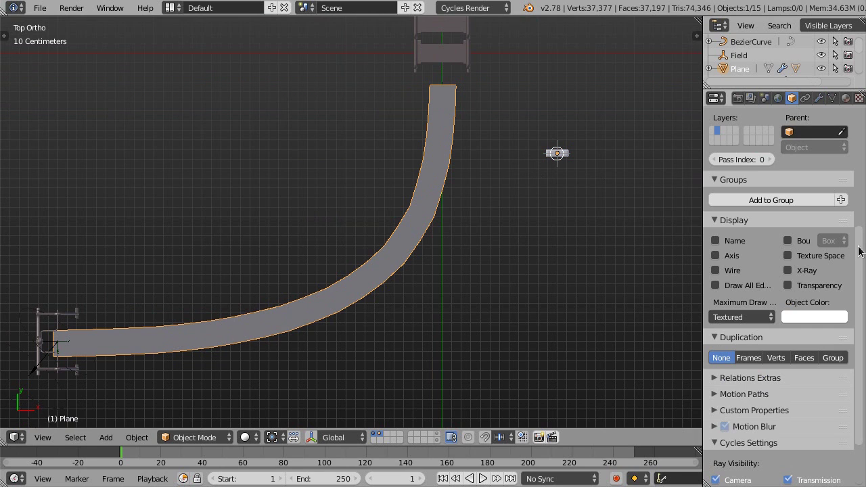
left_click_drag(858, 249, 858, 269)
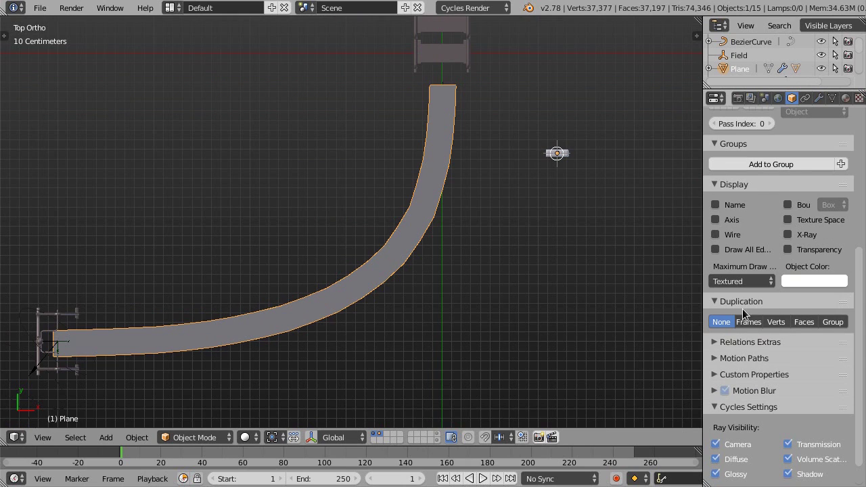
left_click(804, 322)
middle_click_drag(386, 302, 451, 283, "shift")
middle_click_drag(455, 314, 194, 304)
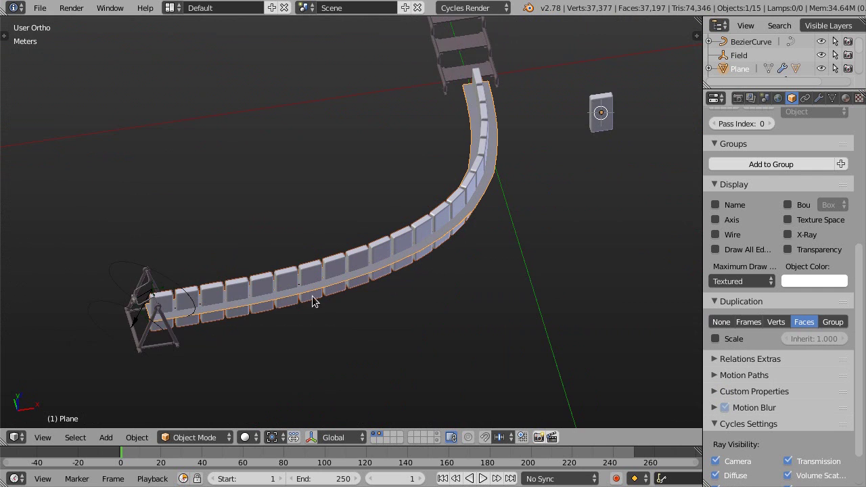
middle_click_drag(313, 302, 379, 304)
middle_click_drag(541, 190, 455, 247)
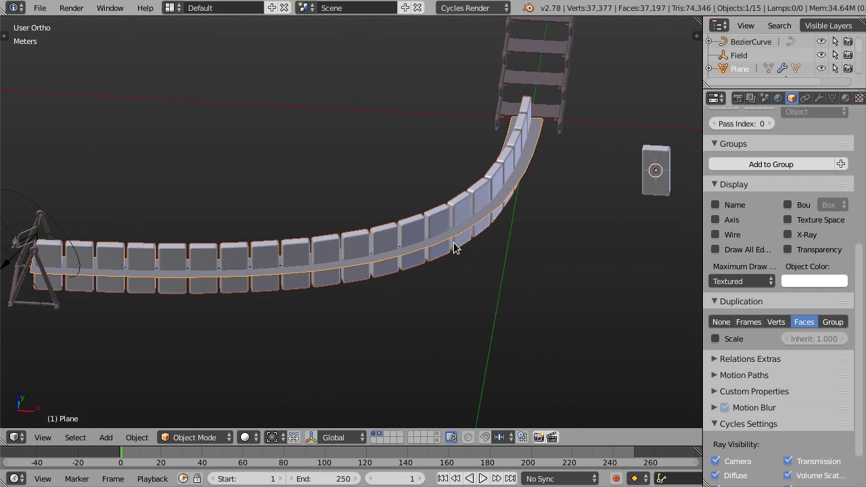
middle_click_drag(225, 247, 268, 250)
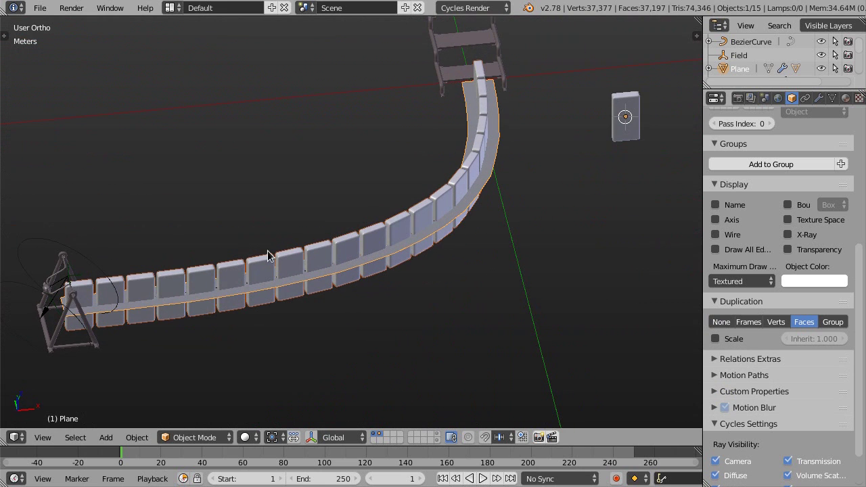
Rotate the plane's mesh -90° around the Z axis in Edit Mode and return to Object Mode.
key("Tab")
middle_click_drag(495, 210, 468, 210)
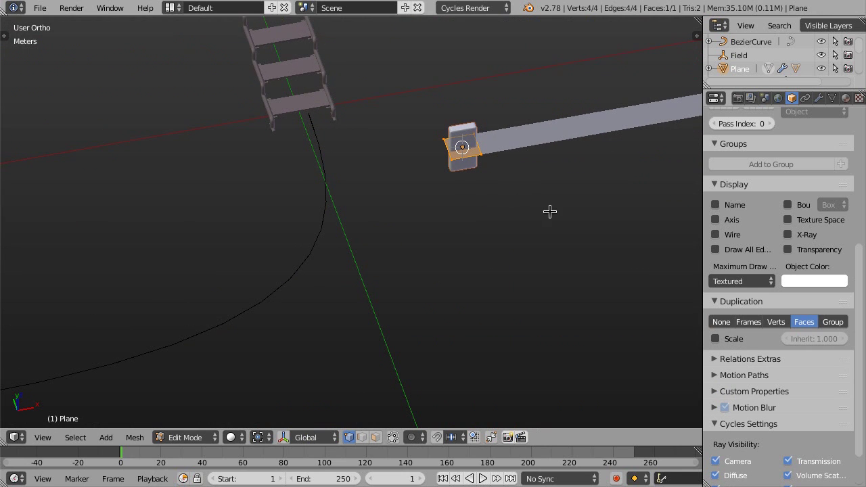
key("r")
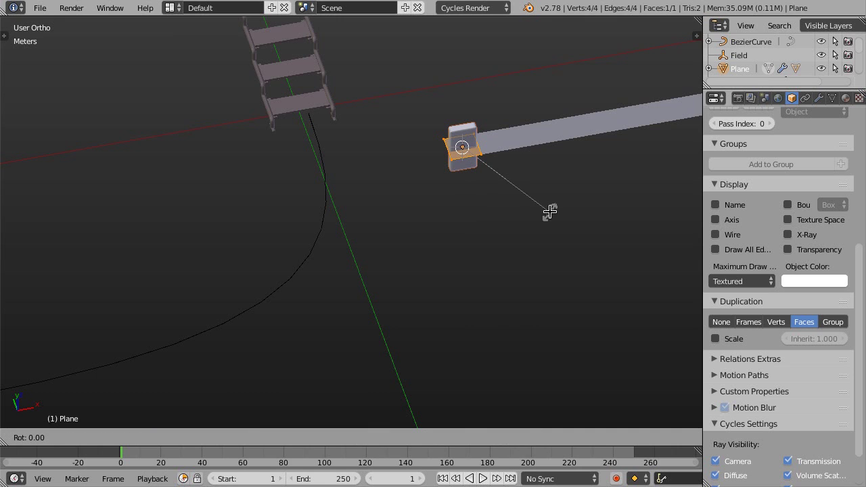
key("z")
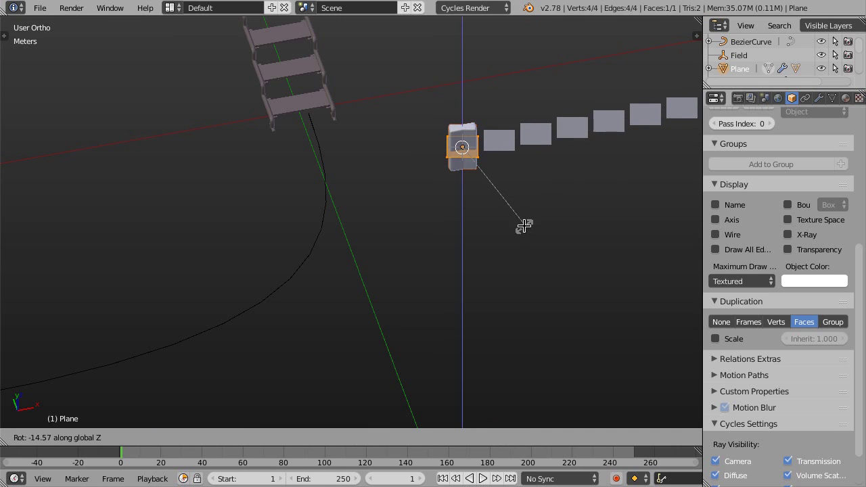
type("-90")
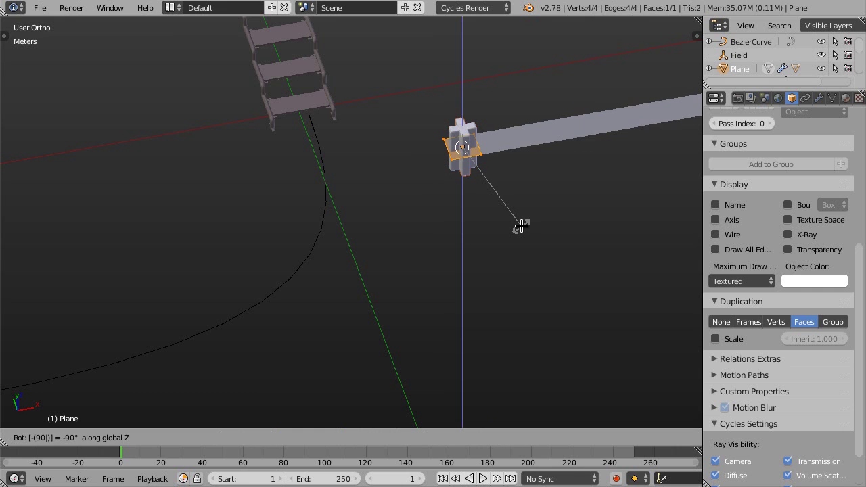
key("Return")
key("Tab")
middle_click_drag(520, 228, 315, 218)
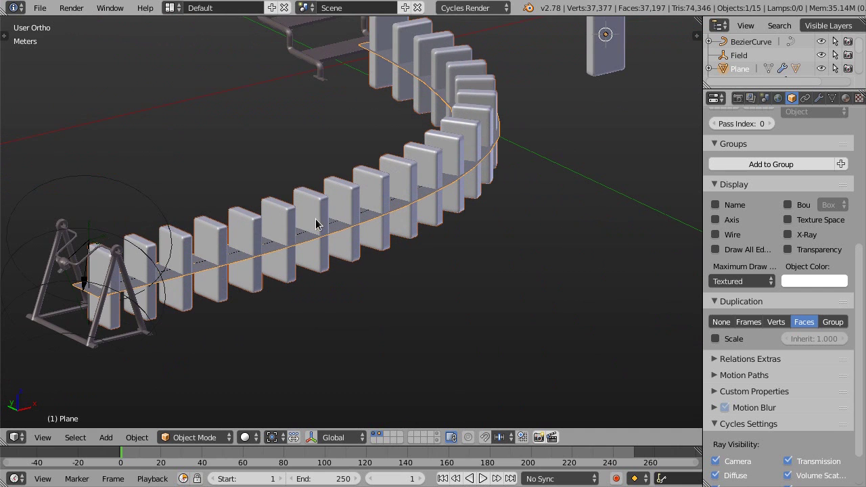
Preview a boxed region of the middle dominoes in rendered shading, clear the region and restore solid shading.
key("b")
left_click_drag(251, 176, 406, 262)
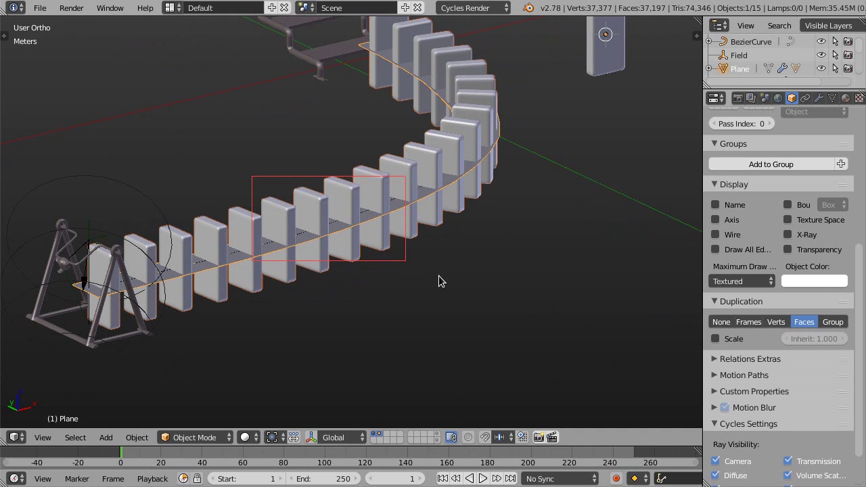
key("shift+z")
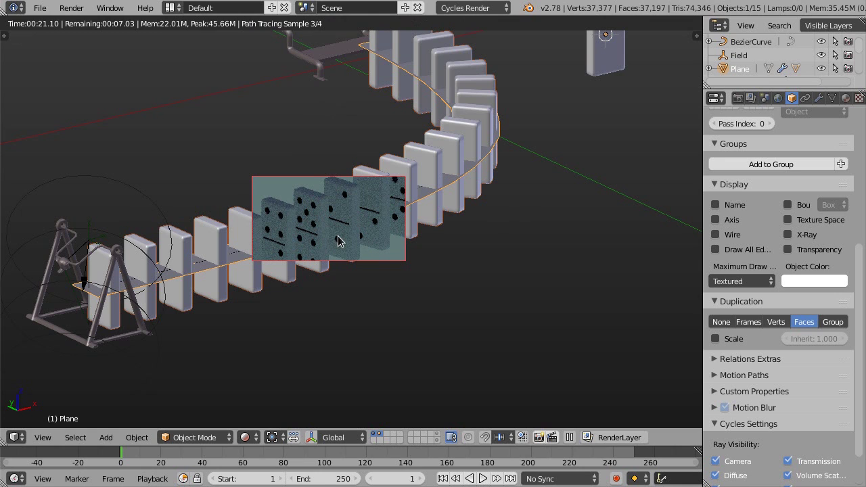
key("ctrl+alt+b")
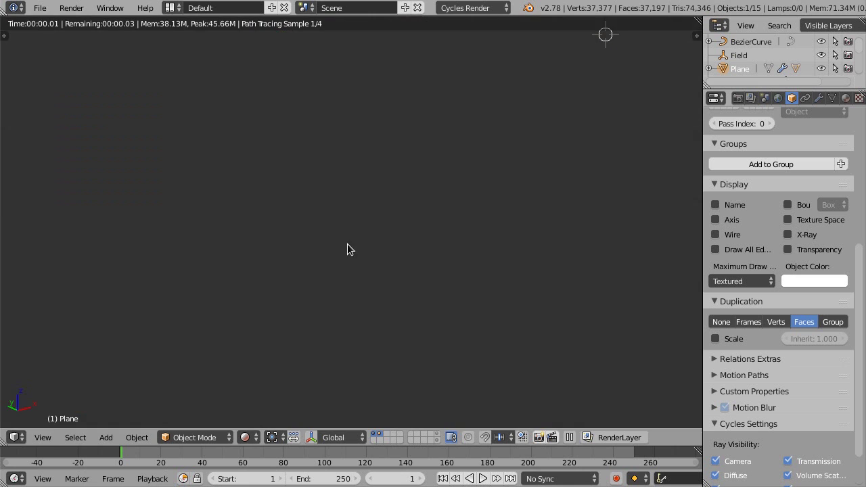
key("shift+z")
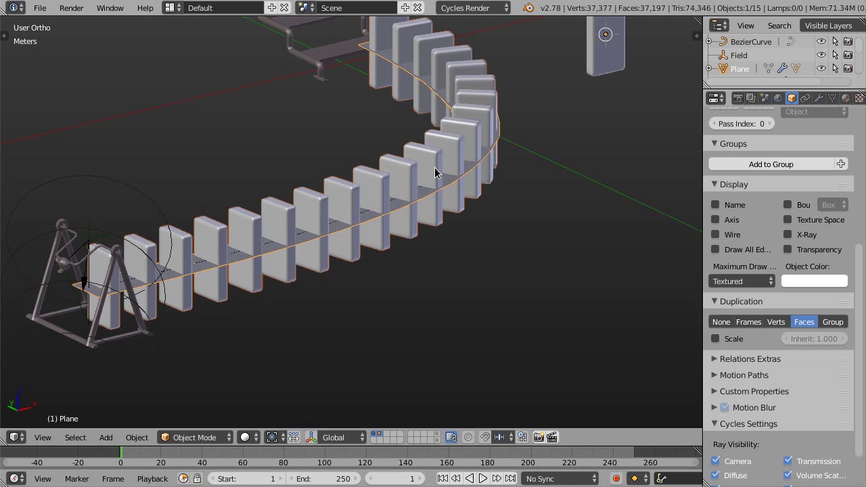
Move the BezierCurve's control point at the frame about 4.7 cm along X in Edit Mode.
scroll(436, 169, "down", 2)
mouse_move(437, 173)
middle_mouse_down()
mouse_move(417, 218)
mouse_move(450, 203)
middle_mouse_up()
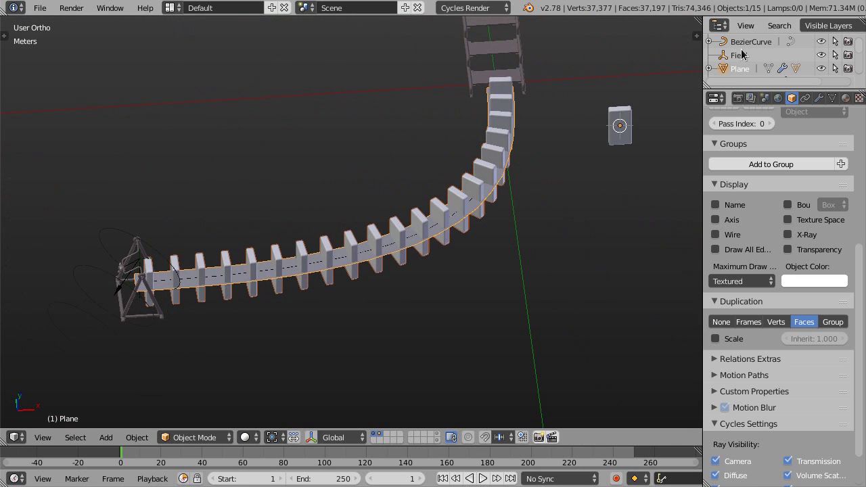
left_click(749, 41)
key("Tab")
scroll(156, 277, "up", 4)
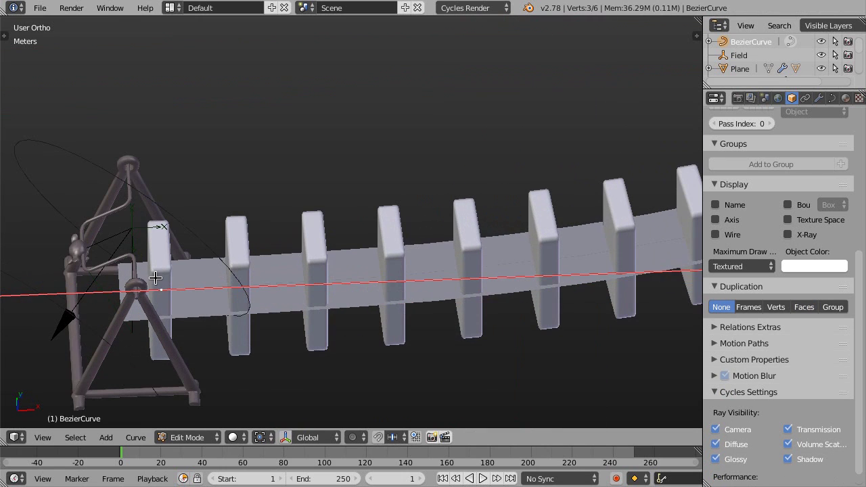
middle_click_drag(206, 324, 183, 255)
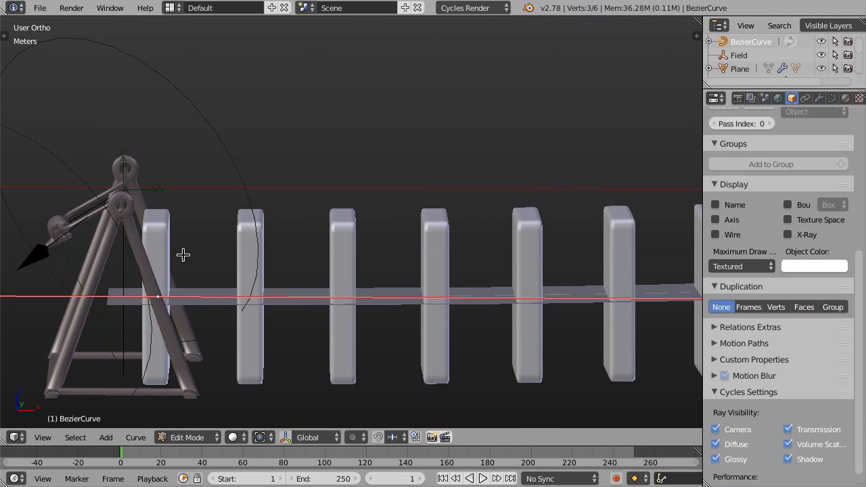
key("g")
key("x")
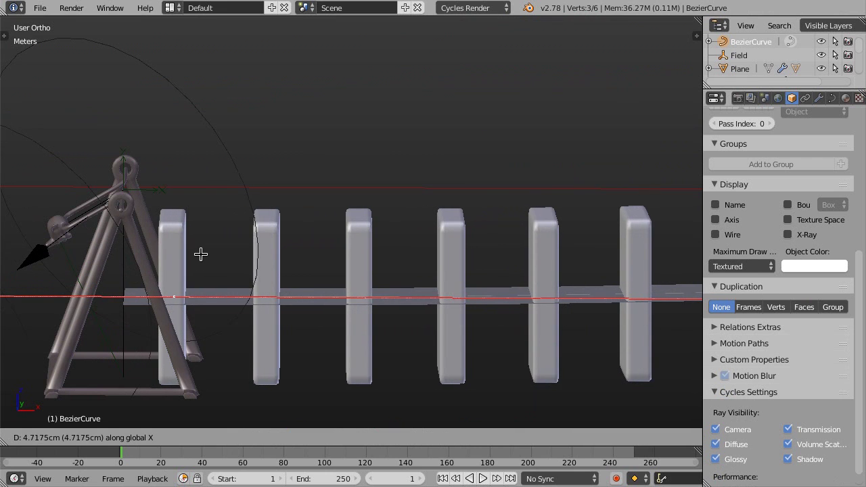
left_click(201, 253)
Scale the handles of the curve's control point at the stairs by about 1.3 and return to Object Mode.
scroll(201, 254, "down", 3)
middle_click_drag(201, 253, 402, 235)
scroll(433, 220, "up", 2)
key("KP_7")
scroll(394, 121, "down", 2)
middle_click_drag(394, 122, 416, 270, "shift")
scroll(442, 130, "up", 1)
right_click(442, 129)
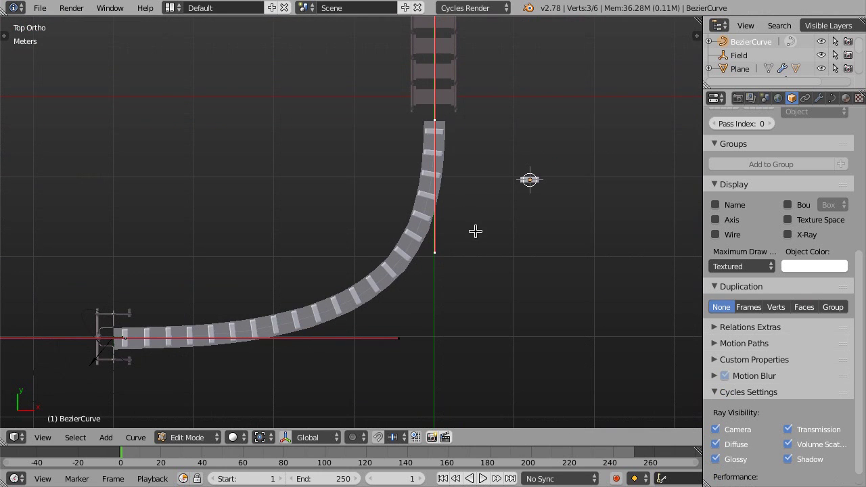
key("s")
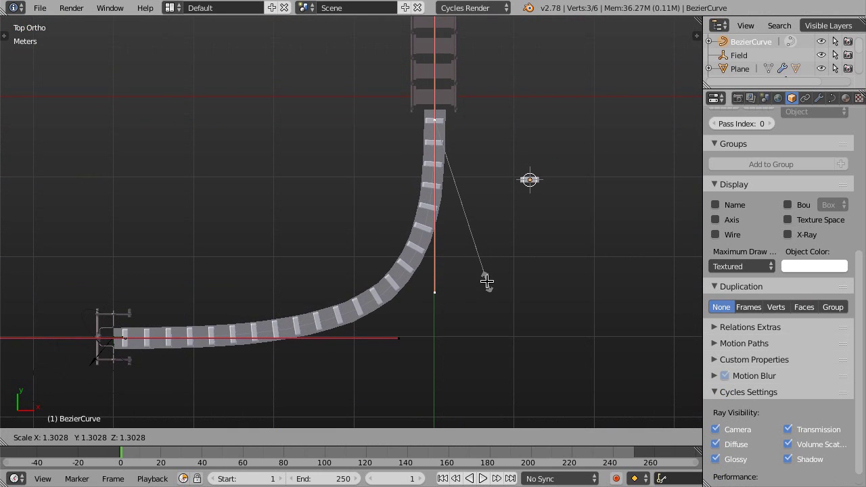
left_click(486, 281)
middle_click_drag(486, 280, 406, 272)
scroll(397, 232, "up", 5)
key("Tab")
Examine how the domino row meets the stairs and follows the curve from several angles.
middle_click_drag(444, 158, 371, 277)
scroll(311, 213, "down", 3)
scroll(371, 278, "up", 3)
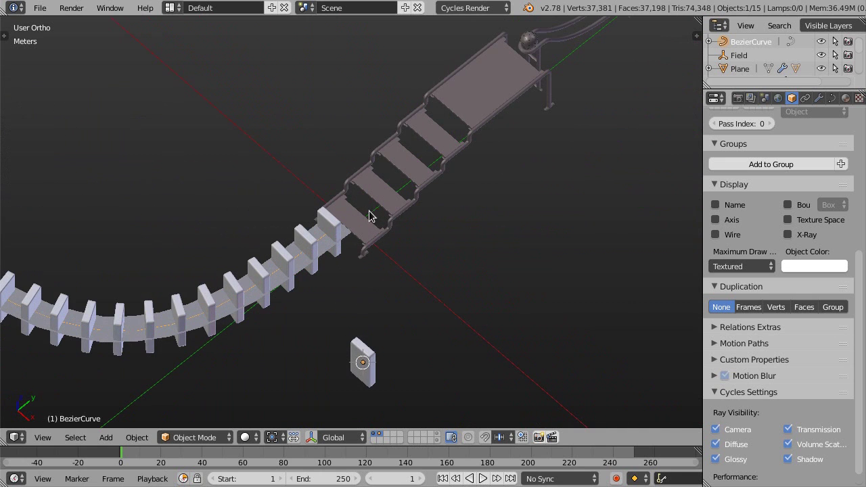
middle_click_drag(437, 156, 381, 224)
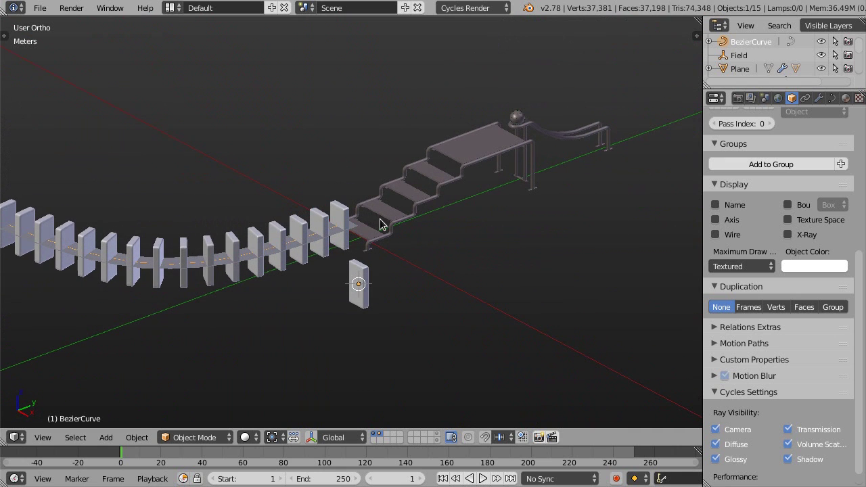
scroll(429, 203, "up", 2)
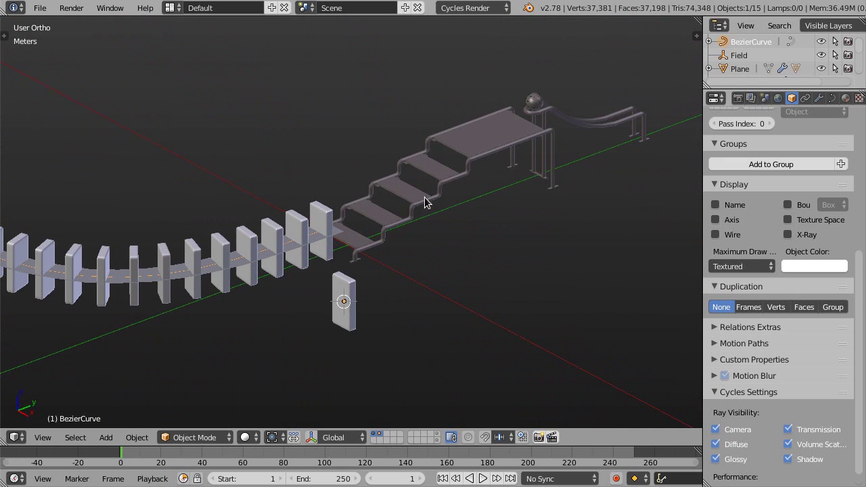
middle_click_drag(441, 209, 300, 275)
scroll(324, 257, "up", 2)
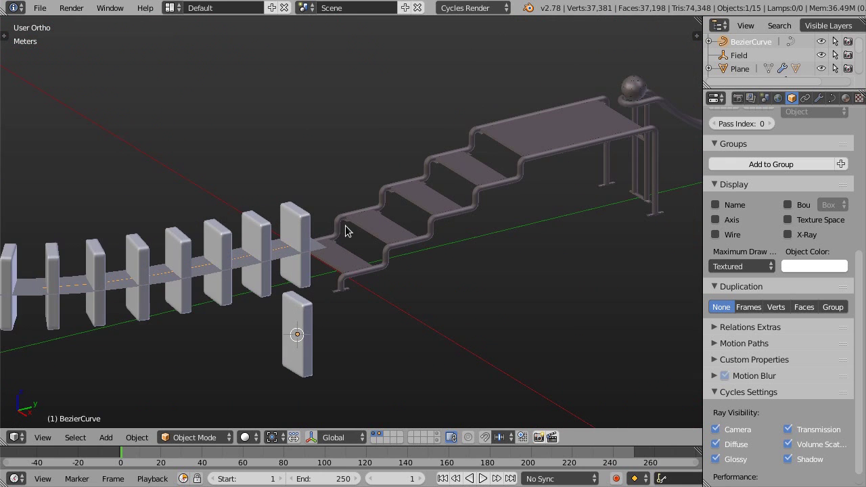
scroll(313, 245, "down", 3)
middle_click_drag(300, 241, 272, 300)
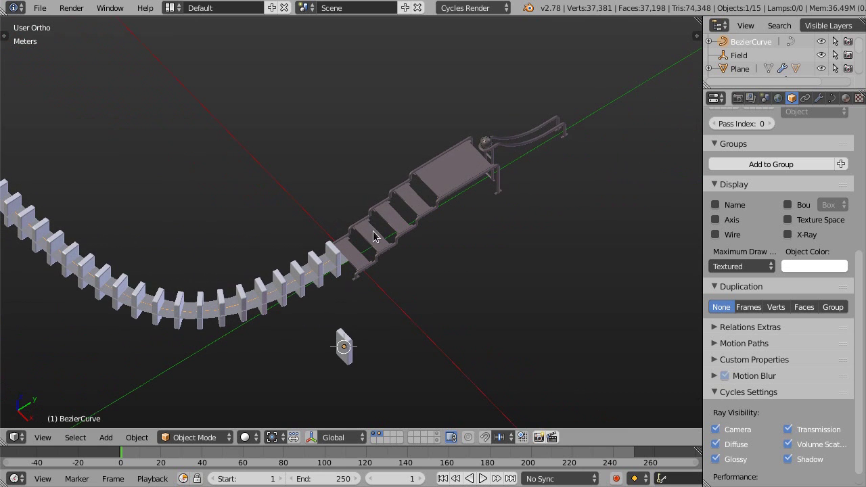
mouse_move(381, 219)
middle_mouse_down()
mouse_move(391, 240)
mouse_move(352, 311)
mouse_move(381, 295)
mouse_move(389, 205)
middle_mouse_up()
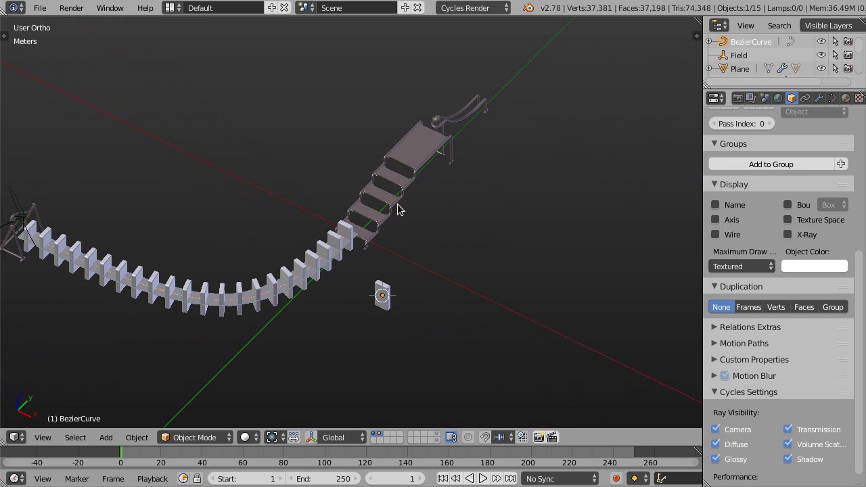
key("KP_7")
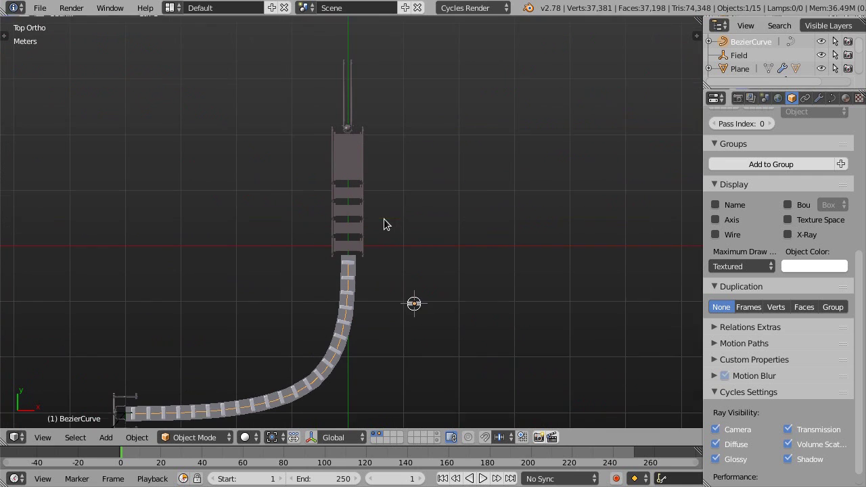
middle_click_drag(355, 103, 371, 190, "shift")
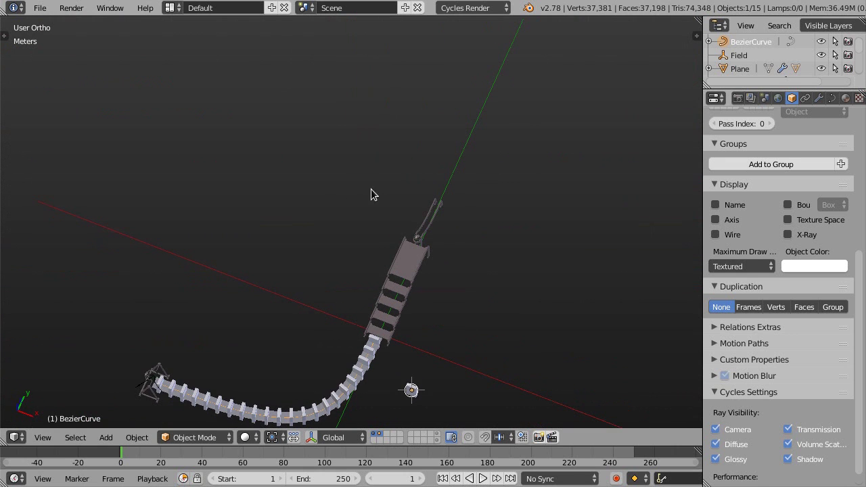
Duplicate the curve, its plane and the domino together and move the copies about 38.5 cm along X.
key("KP_7")
middle_click_drag(456, 217, 447, 195, "shift")
scroll(400, 247, "up", 2)
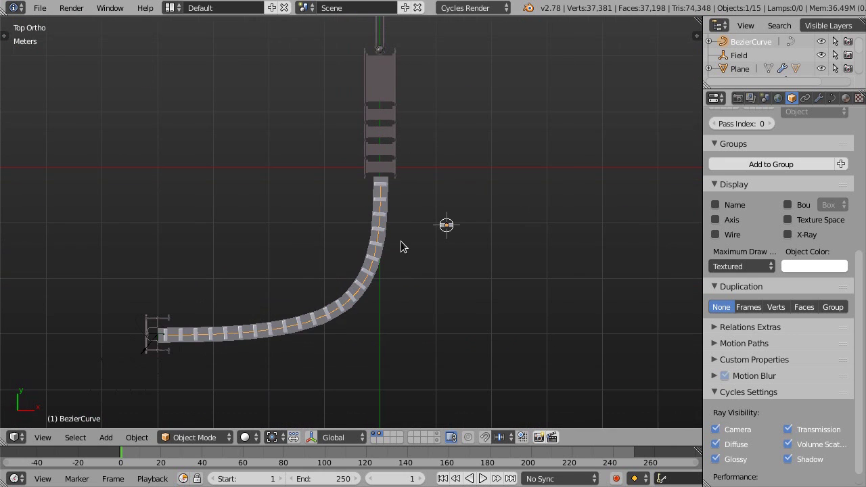
key("b")
left_click_drag(331, 191, 462, 260)
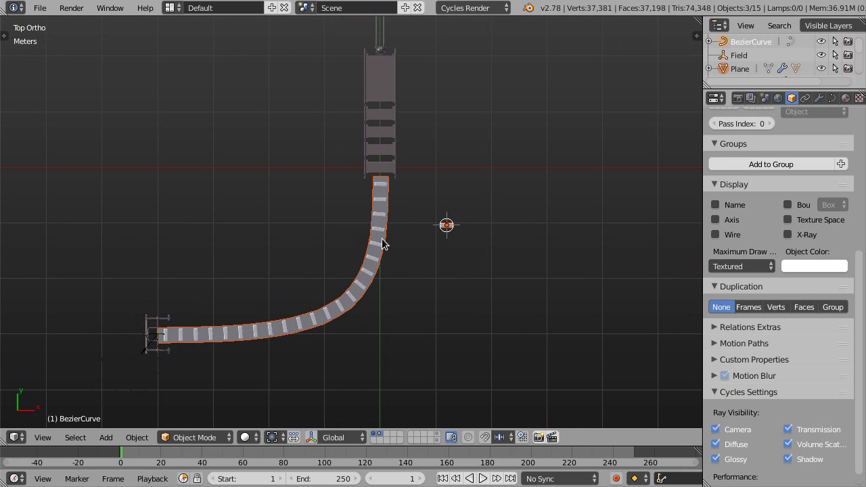
scroll(422, 237, "up", 2)
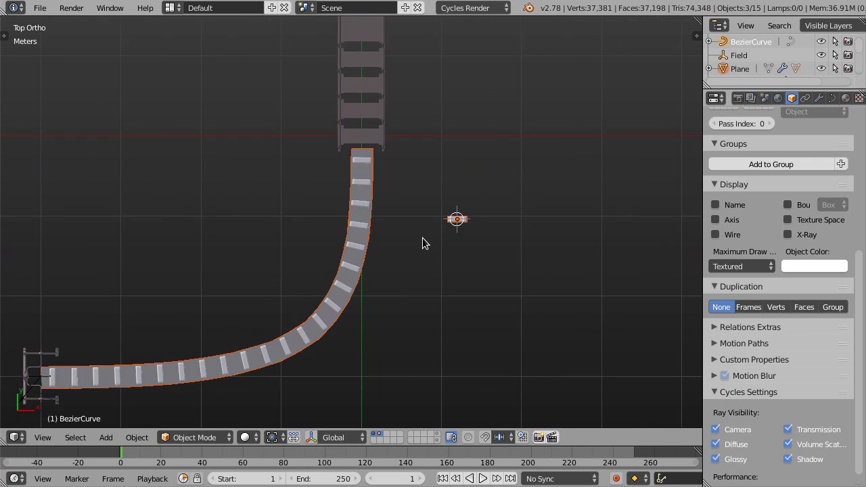
scroll(422, 237, "down", 1)
key("shift+d")
key("x")
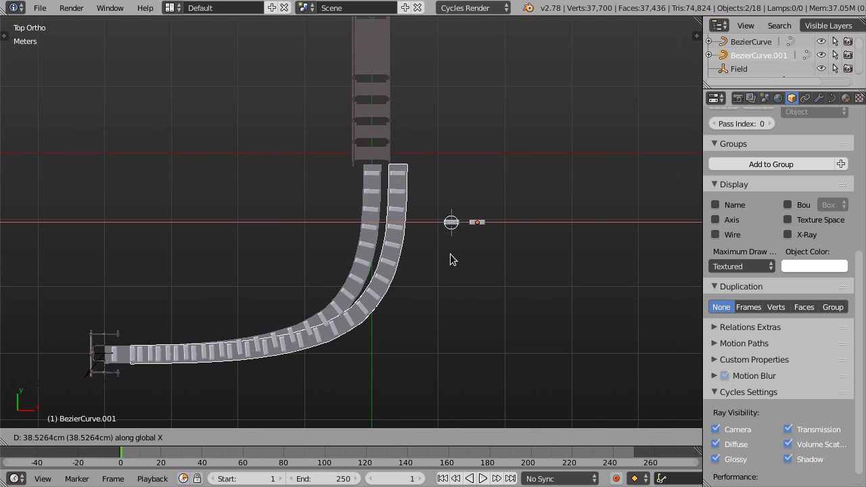
left_click(452, 260)
right_click(470, 216, "shift")
Select BezierCurve.001 alone and show the data-block name and user count in its curve data settings.
middle_click_drag(437, 281, 425, 246)
scroll(430, 249, "up", 2)
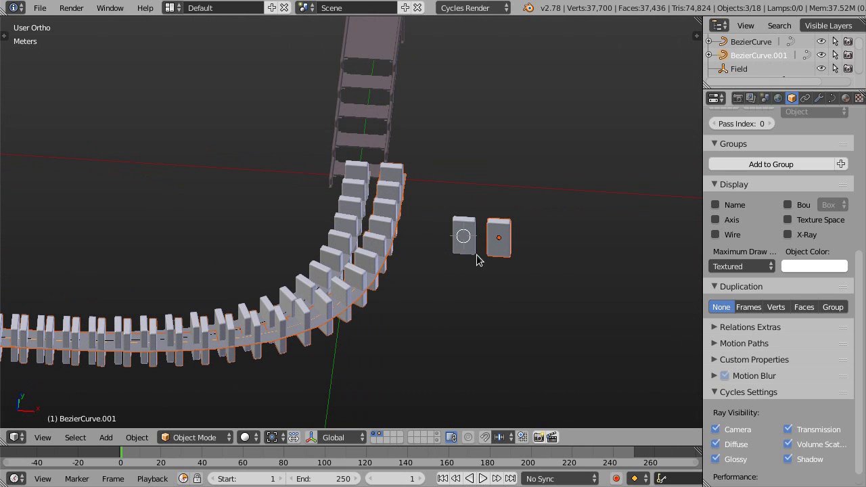
middle_click_drag(448, 254, 491, 214)
middle_click_drag(414, 213, 406, 272)
scroll(405, 272, "up", 2)
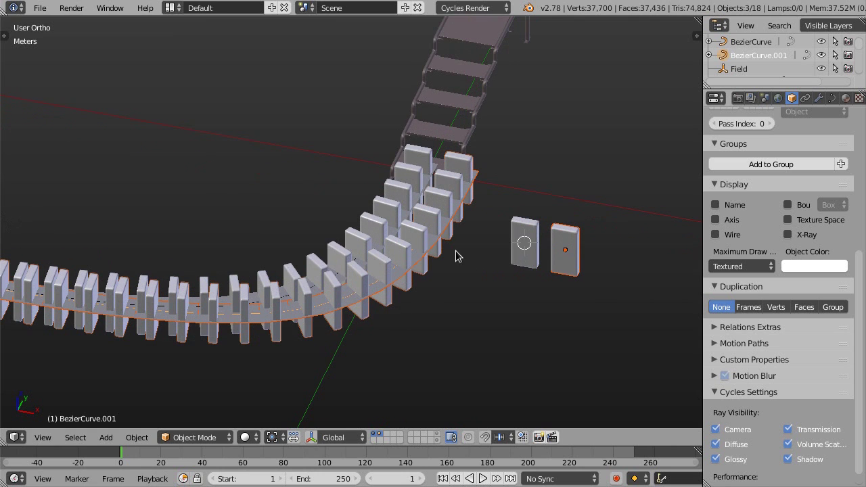
left_click(766, 57)
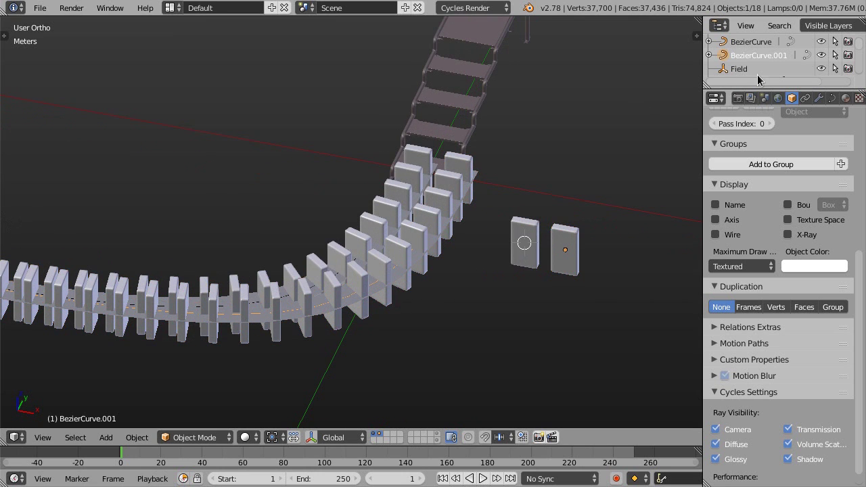
left_click(832, 98)
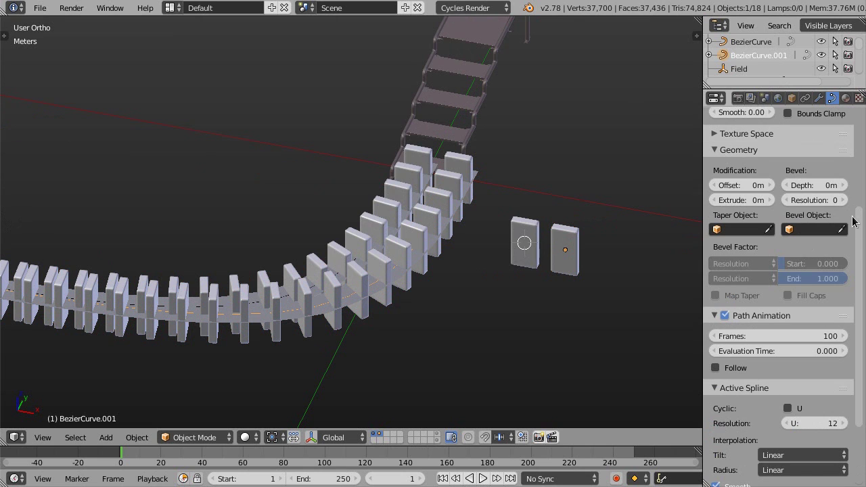
left_click_drag(860, 231, 862, 118)
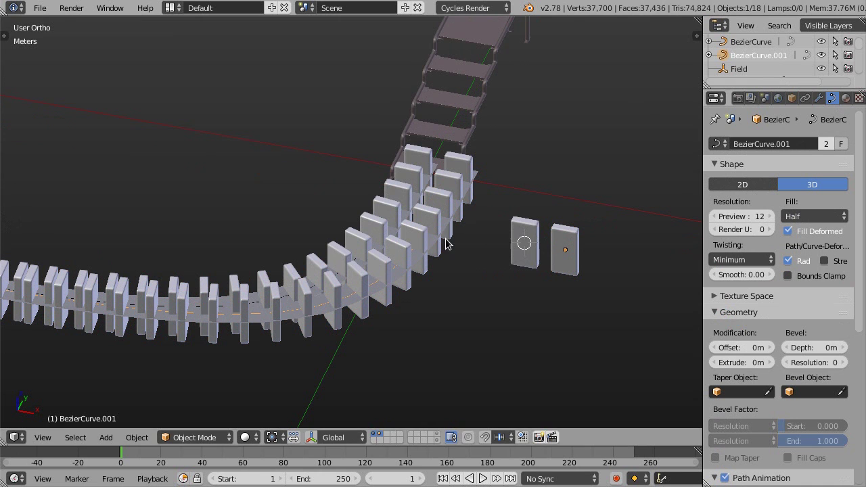
Try moving the duplicated curve's control point at the stairs along X in Edit Mode.
key("Tab")
key("g")
key("x")
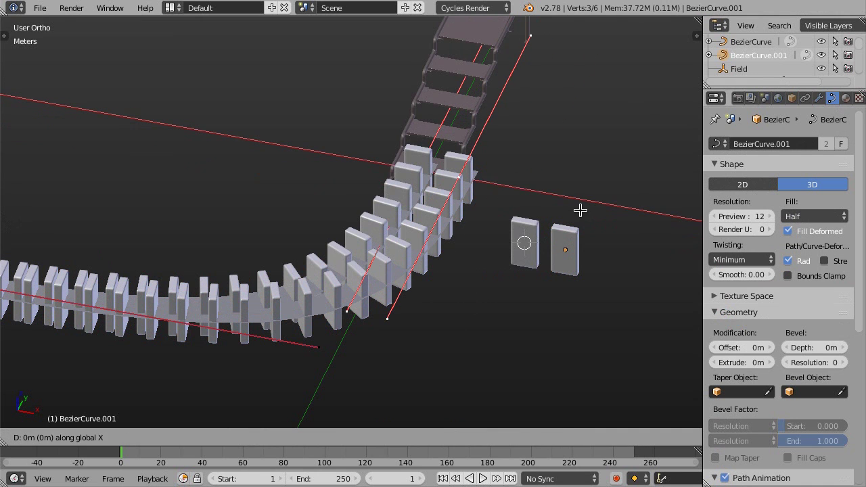
left_click(534, 214)
middle_click_drag(534, 214, 417, 226)
key("Tab")
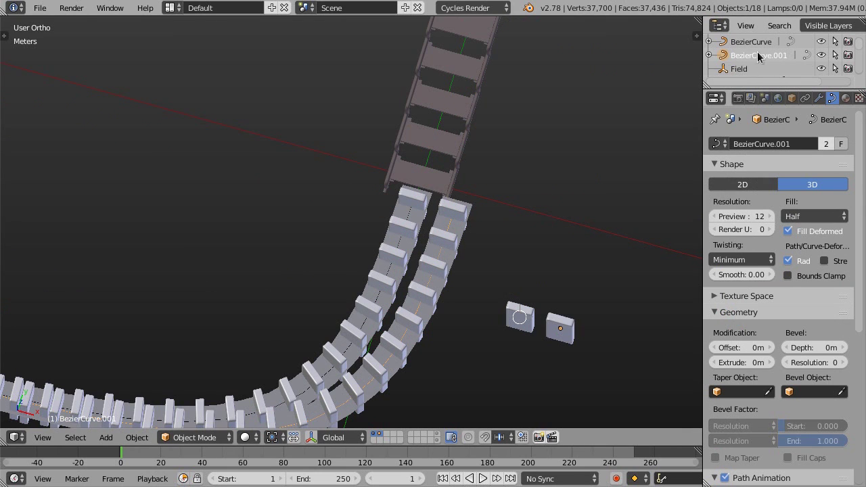
Make the duplicated curve's data single-user and test moving its control point freely in Edit Mode.
left_click(826, 146)
key("Tab")
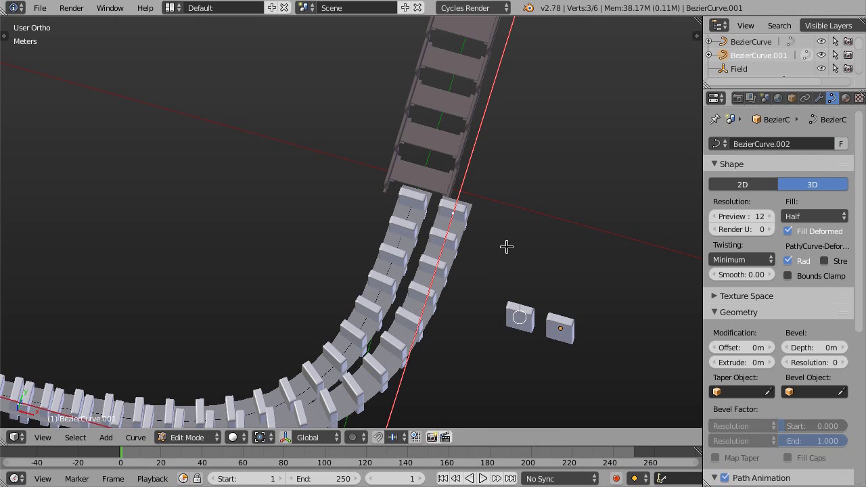
key("g")
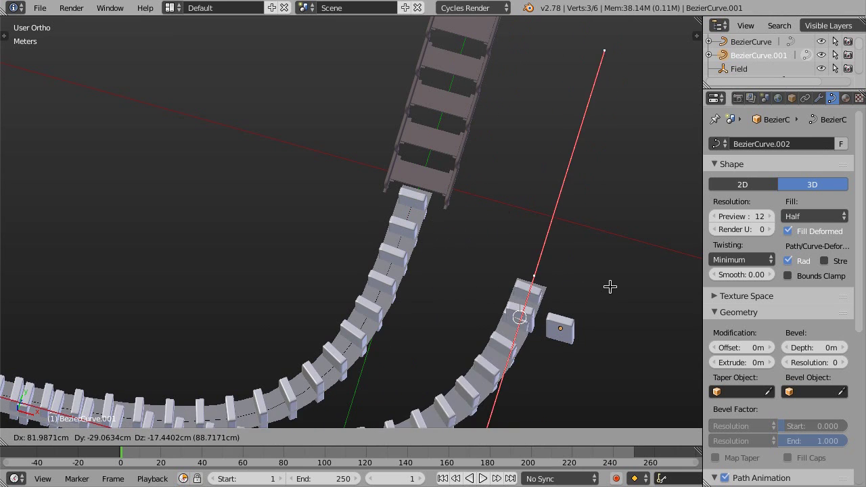
key("Escape")
key("Tab")
In top view, move all points of the duplicated curve beyond the far side of the stairs and scale them down.
key("KP_7")
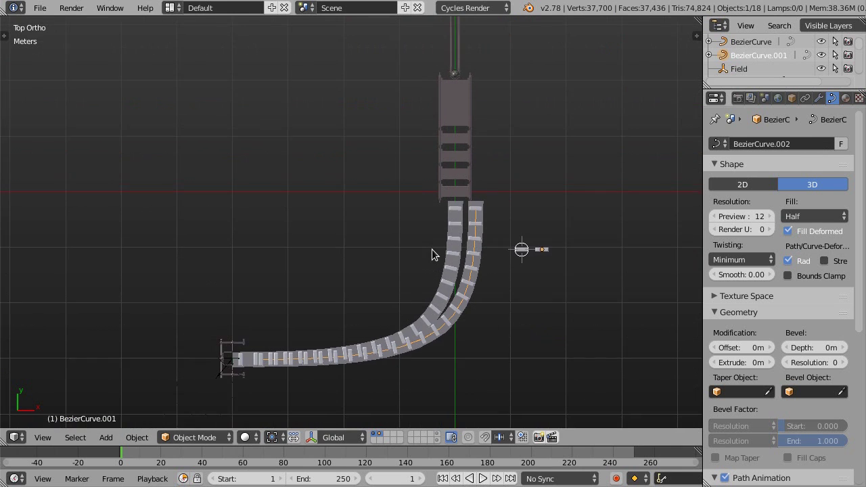
scroll(485, 260, "down", 1)
middle_click_drag(483, 246, 465, 271, "shift")
key("Tab")
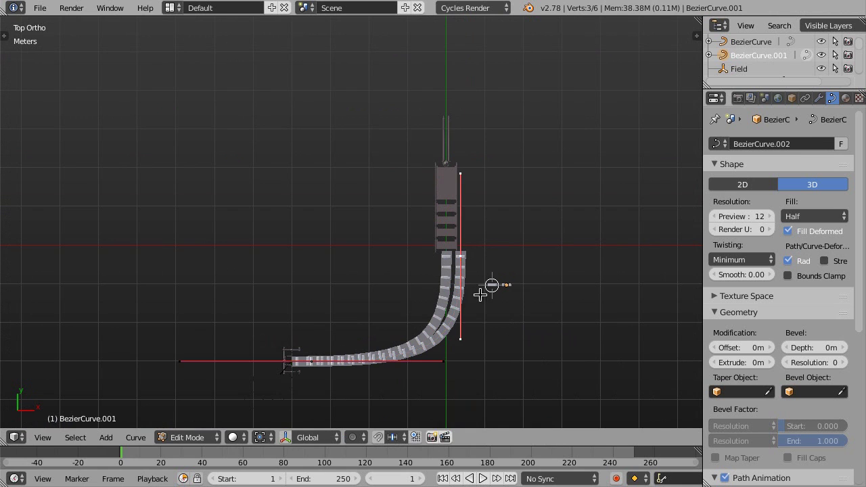
key("a")
key("g")
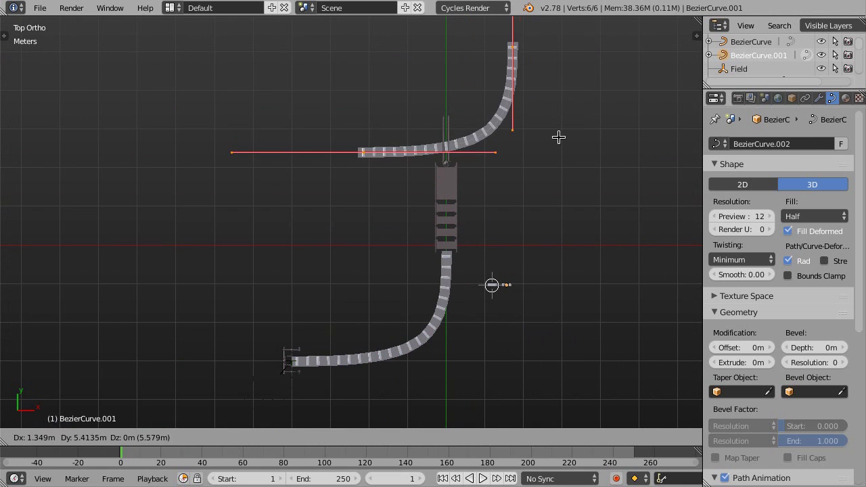
left_click(550, 194)
key("s")
left_click(505, 207)
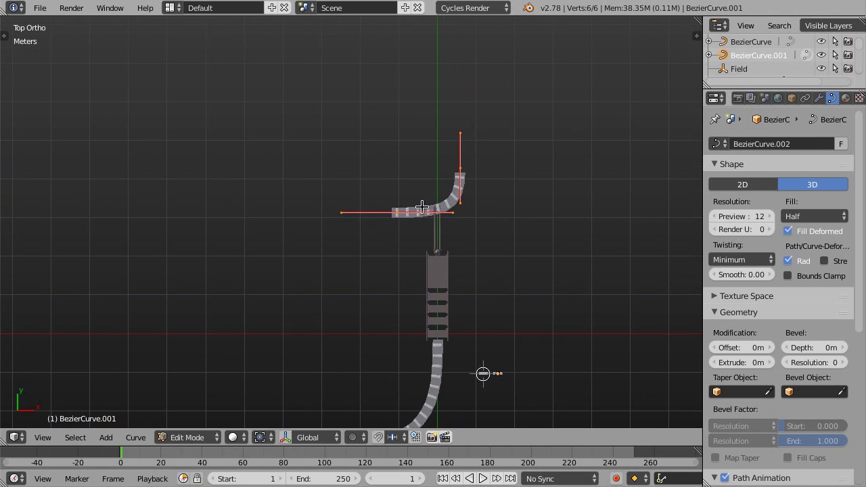
Rotate the short curve's left control point in line with Y, scale it to 0 on X and resize its handles.
scroll(423, 207, "up", 4)
right_click(370, 230)
key("s")
left_click(399, 206)
key("r")
left_click(506, 218)
key("s")
key("x")
key("0")
key("Return")
key("s")
left_click(559, 201)
Scale both control points together to 0 on X and move the straight curve to the end of the rails.
right_click(385, 230, "shift")
key("s")
key("x")
key("0")
key("Return")
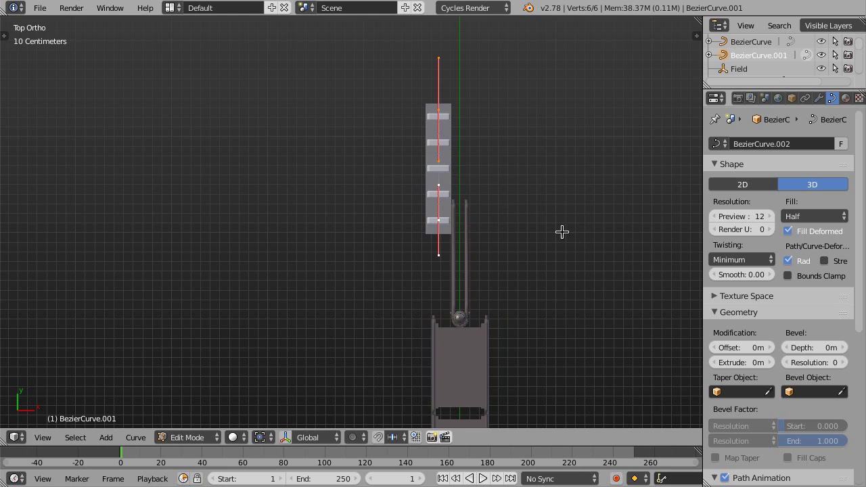
key("g")
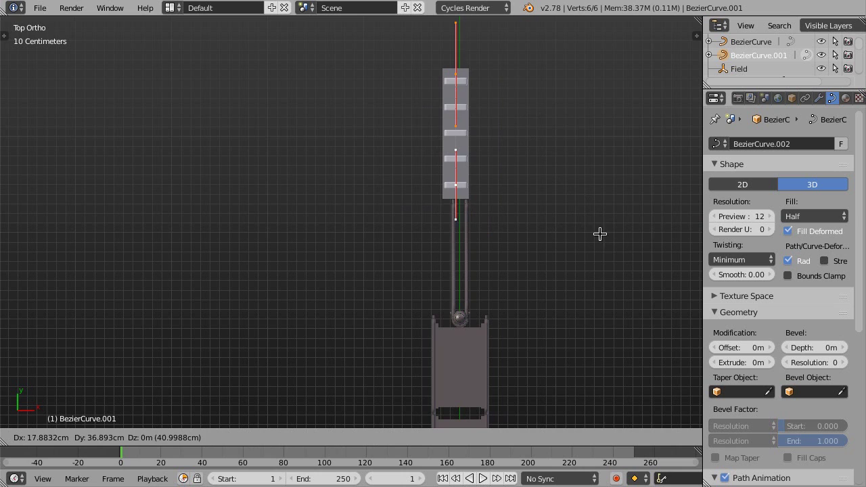
left_click(624, 288)
Shorten the straight curve by moving its far control point about -18.3 cm along Y, and return to Object Mode.
scroll(509, 175, "up", 2, "shift")
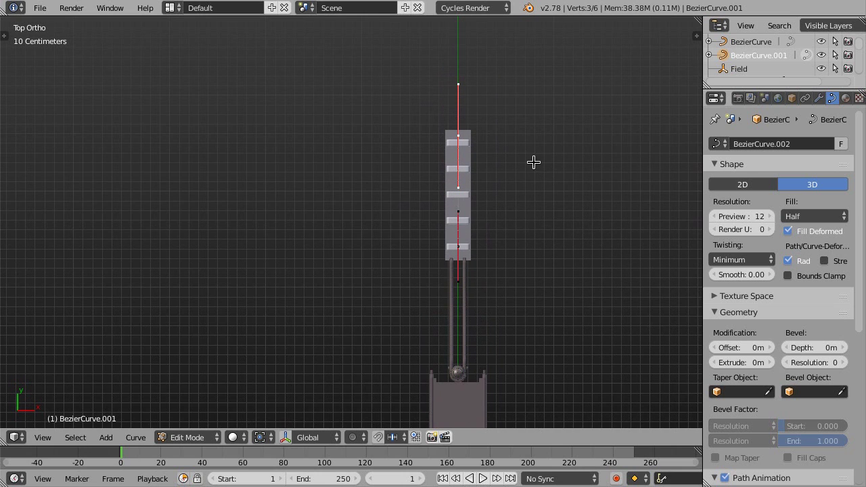
key("g")
key("y")
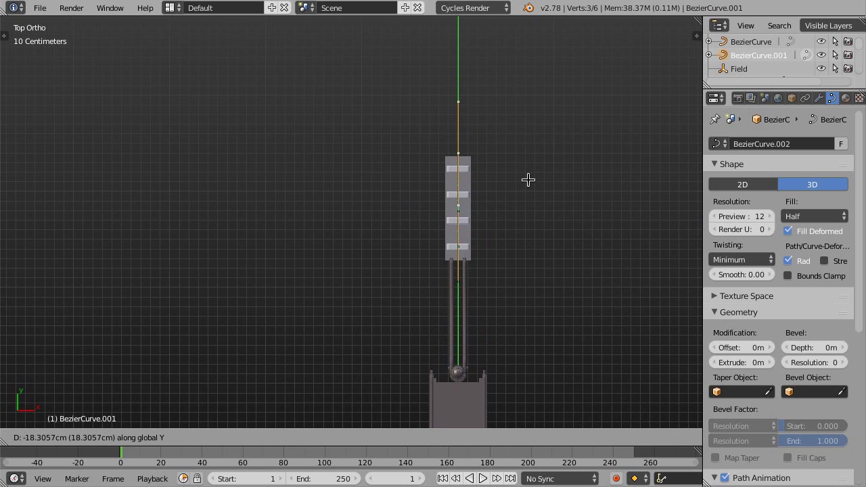
left_click(528, 180)
scroll(483, 164, "down", 3)
middle_click_drag(519, 217, 373, 194)
key("Tab")
scroll(373, 194, "down", 2)
Duplicate the original curved domino row with its curve, plane and domino, and move the copies along positive X.
key("KP_7")
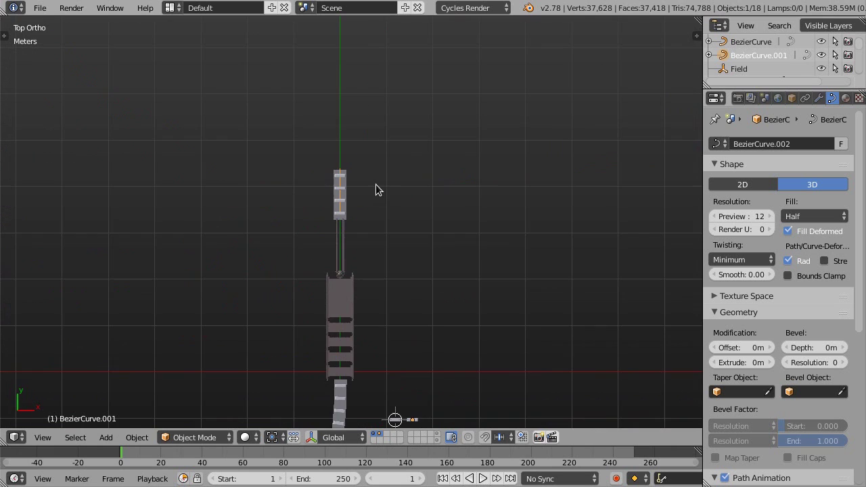
middle_click_drag(377, 145, 340, 299, "shift")
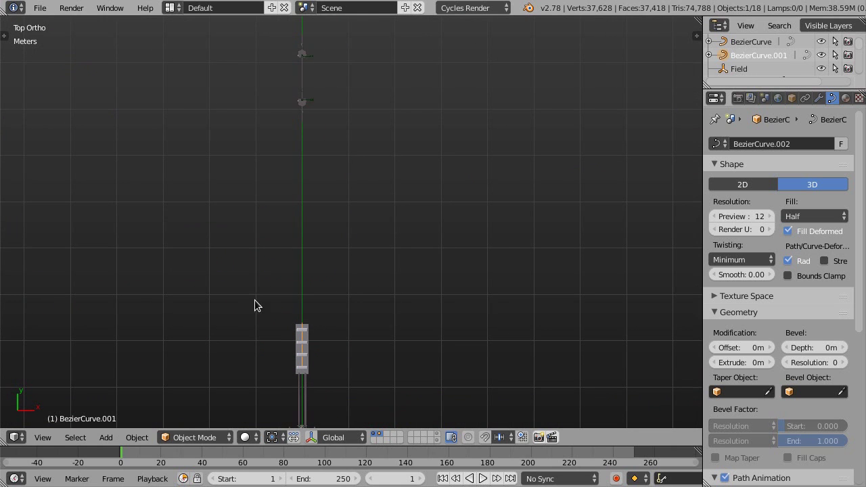
middle_click_drag(426, 239, 313, 229)
key("KP_7")
key("Tab")
key("Tab")
scroll(359, 271, "down", 5, "shift")
scroll(345, 265, "up", 1)
key("shift+b")
left_click_drag(335, 251, 420, 288)
middle_click_drag(427, 282, 398, 293, "shift")
key("shift+d")
key("x")
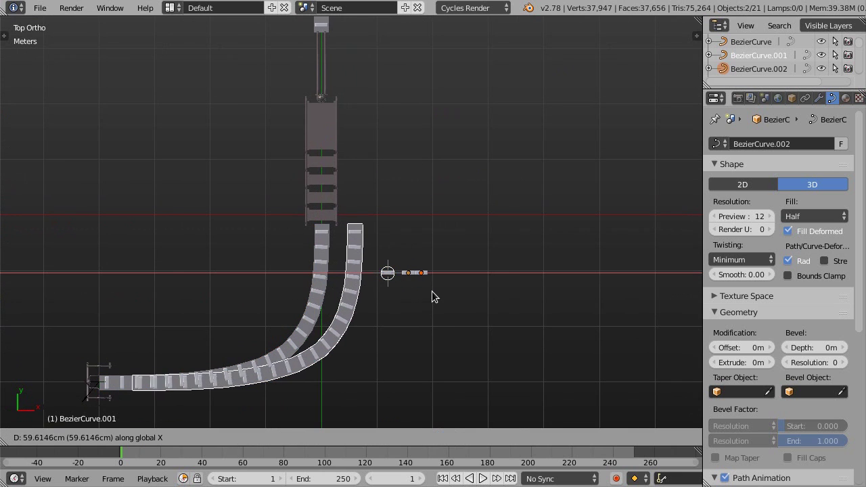
left_click(436, 294)
key("Tab")
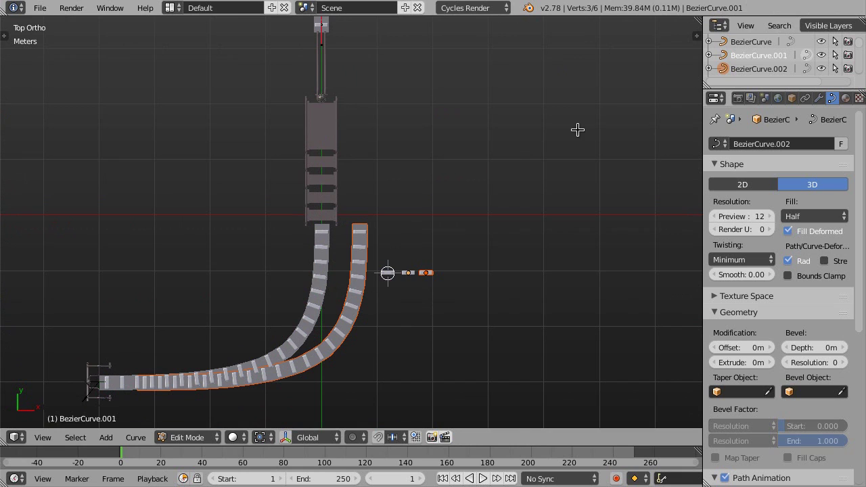
Make the curve data of BezierCurve.002 single-user and enter Edit Mode on that curve.
left_click(769, 67)
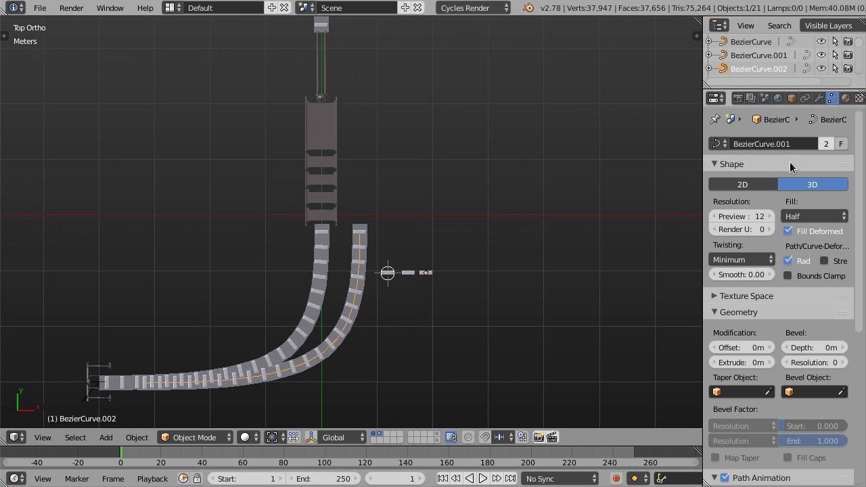
left_click(824, 144)
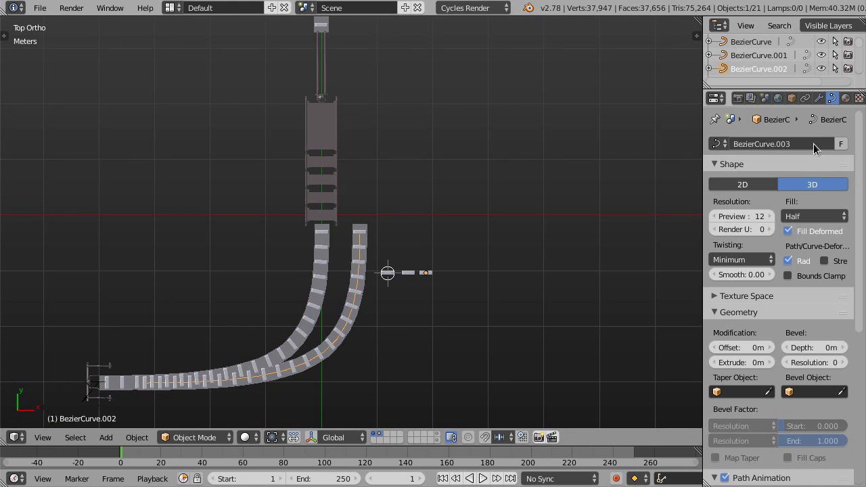
key("Tab")
Move all control points of BezierCurve.002 together so the curve starts just beyond the far end of the short straight row.
middle_click_drag(379, 235, 375, 334, "shift")
scroll(435, 246, "down", 2)
key("g")
left_click(490, 143)
key("g")
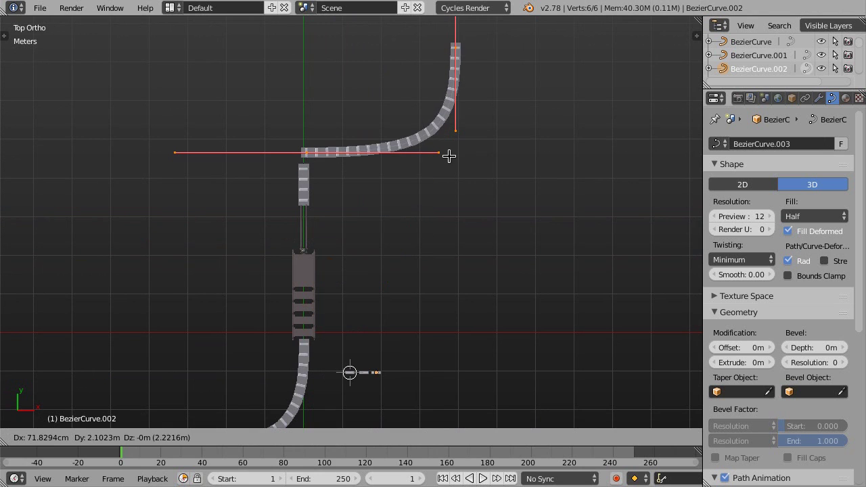
left_click(447, 160)
Resize the handles of the curve's start point beside the straight row and rotate them steeply toward the Y axis.
middle_click_drag(284, 158, 285, 191, "shift")
right_click(284, 192)
scroll(284, 192, "up", 2)
key("s")
left_click(467, 236)
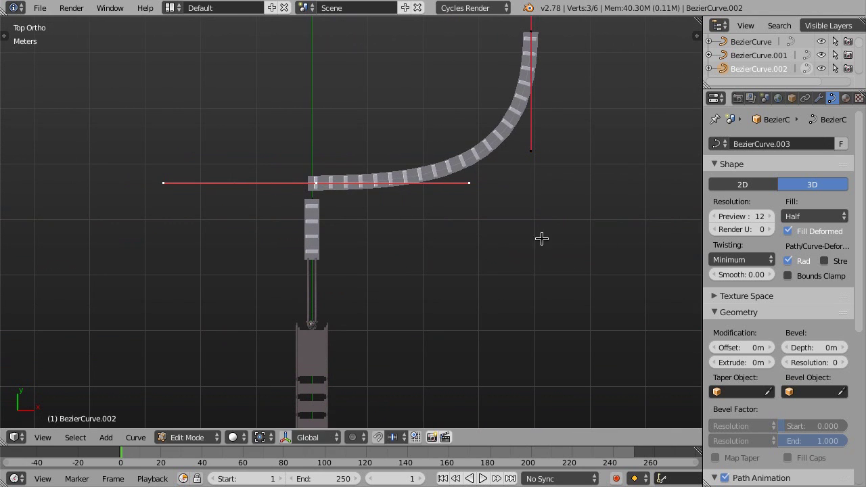
key("r")
left_click(420, 71)
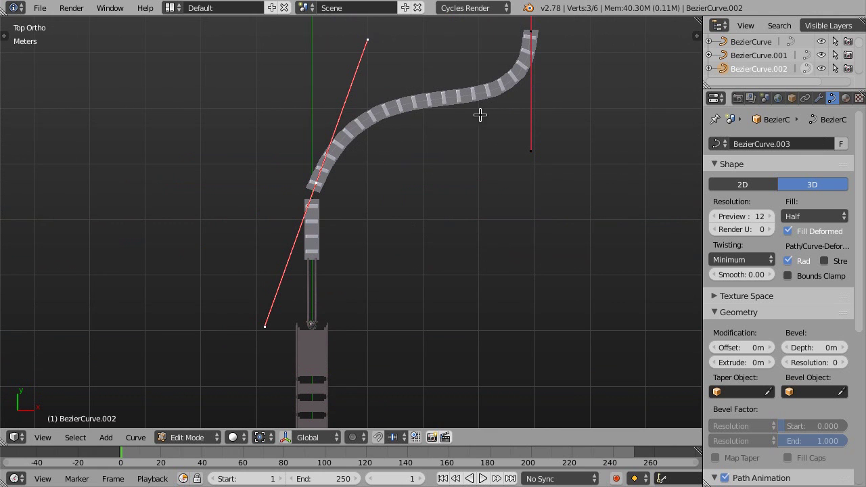
Adjust the start point's handle length again and rotate it until it leans only slightly off the Y axis.
key("s")
left_click(433, 116)
scroll(344, 162, "up", 1)
key("r")
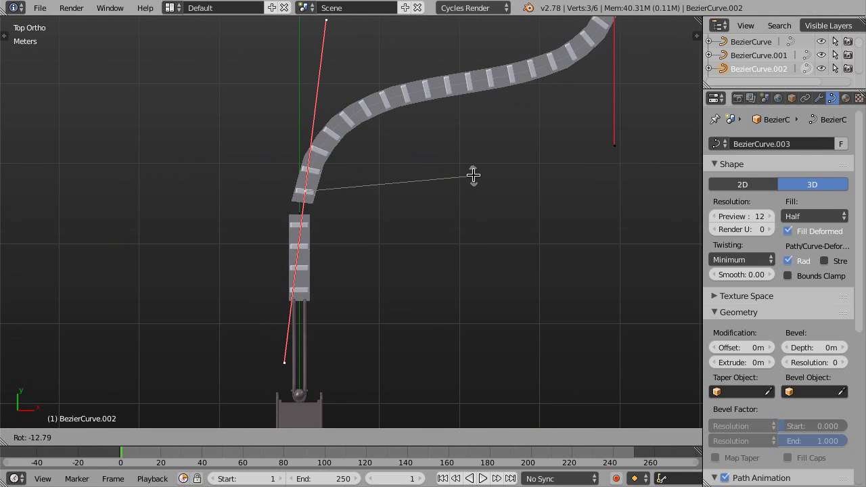
left_click(478, 180)
Move the start point of BezierCurve.002 against the right side of the straight row's end.
scroll(304, 193, "up", 3)
key("g")
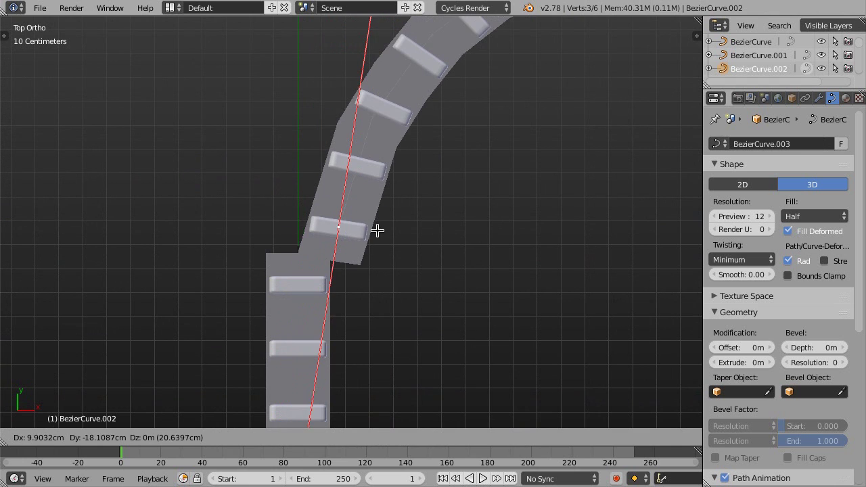
left_click(349, 255)
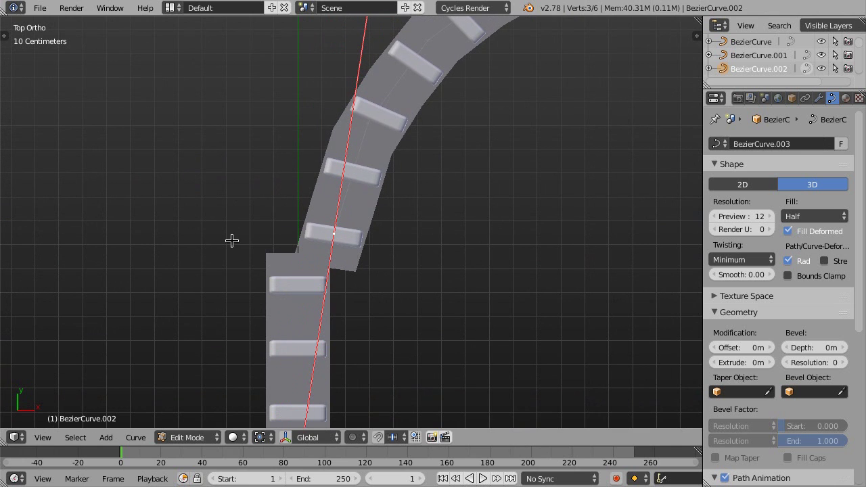
scroll(330, 254, "down", 6)
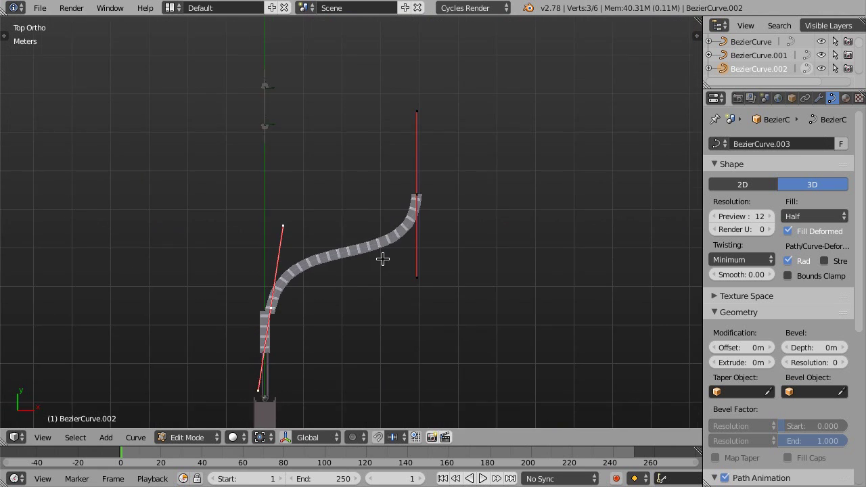
Move the curve's far control point about -0.6 m along X and extrude a new point about -3 m X and 2.5 m Y away.
key("g")
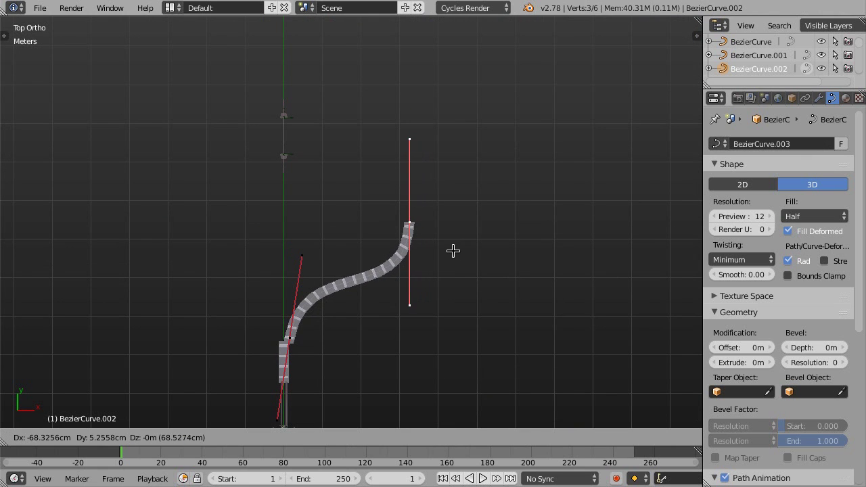
left_click(455, 249)
middle_click_drag(456, 249, 473, 281, "shift")
key("e")
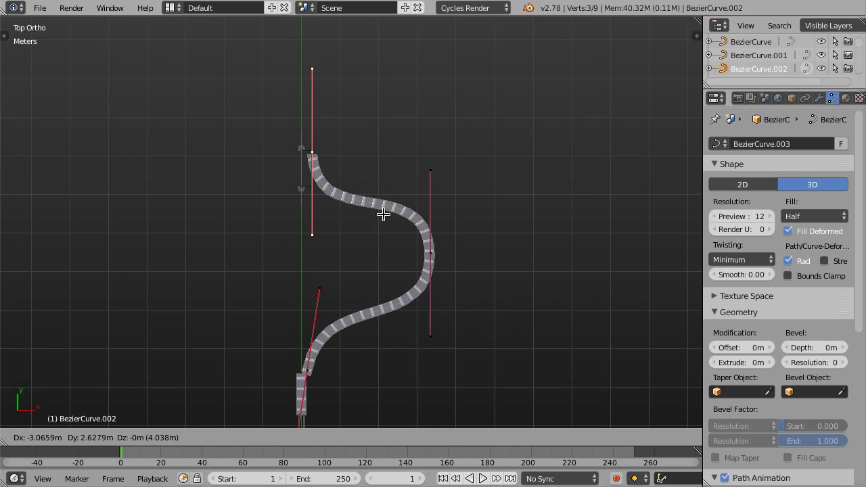
left_click(381, 216)
Rotate the new end point's handles nearly in line with X and shorten them.
key("r")
left_click(423, 58)
key("s")
left_click(461, 86)
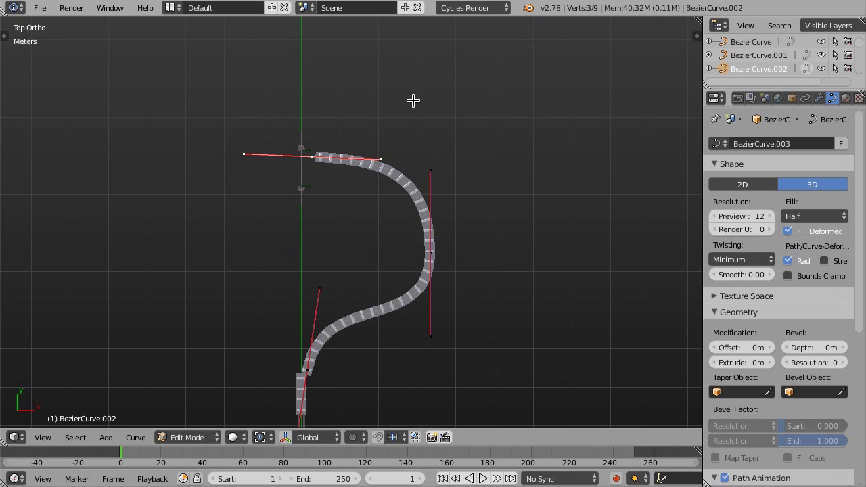
Move the end point slightly toward the stand and scale its handles to 0 on Y so they lie exactly along X.
key("g")
key("s")
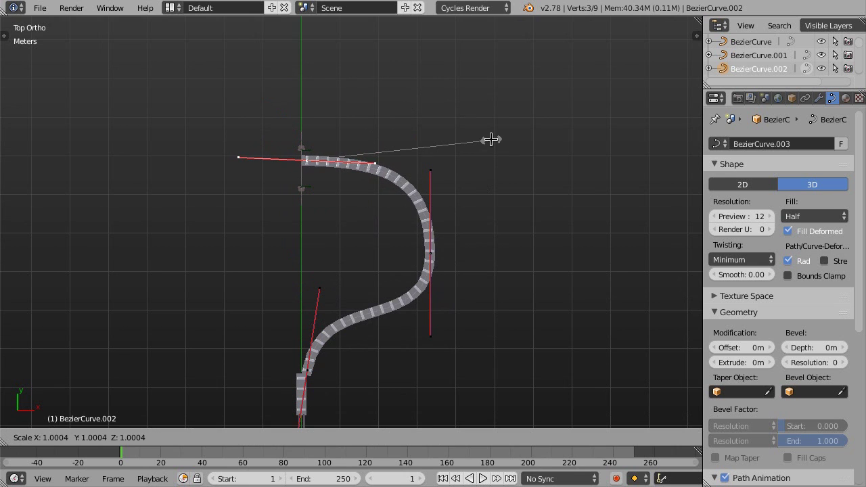
key("0")
key("Return")
scroll(360, 171, "up", 3)
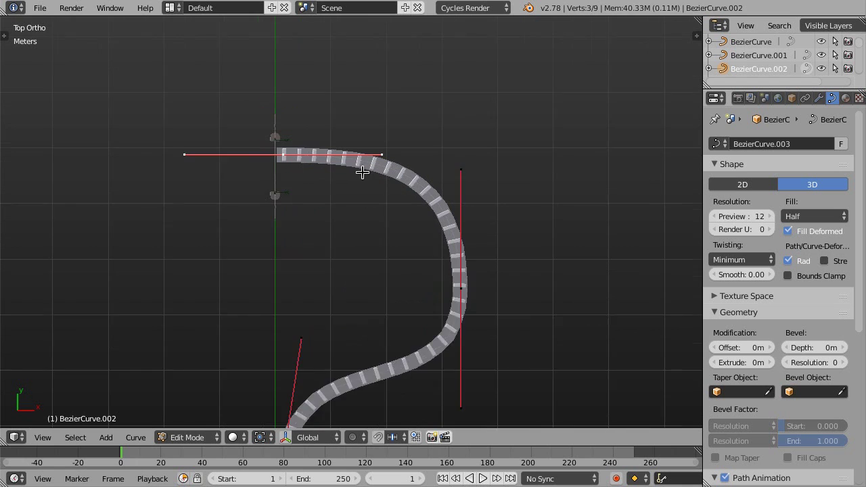
scroll(399, 215, "down", 3)
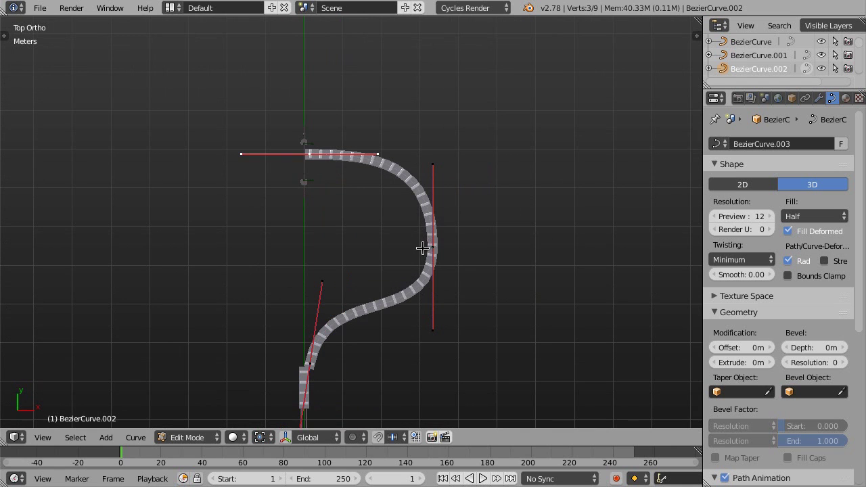
Shorten the middle control point's handles, shift the point to smooth the bend, and return to Object Mode.
key("s")
left_click(504, 272)
key("g")
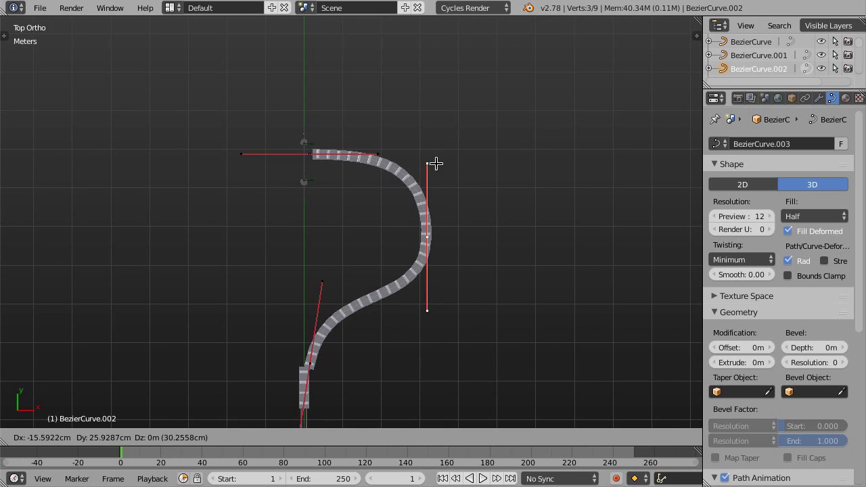
left_click(399, 143)
middle_click_drag(518, 267, 493, 315)
scroll(383, 305, "up", 5)
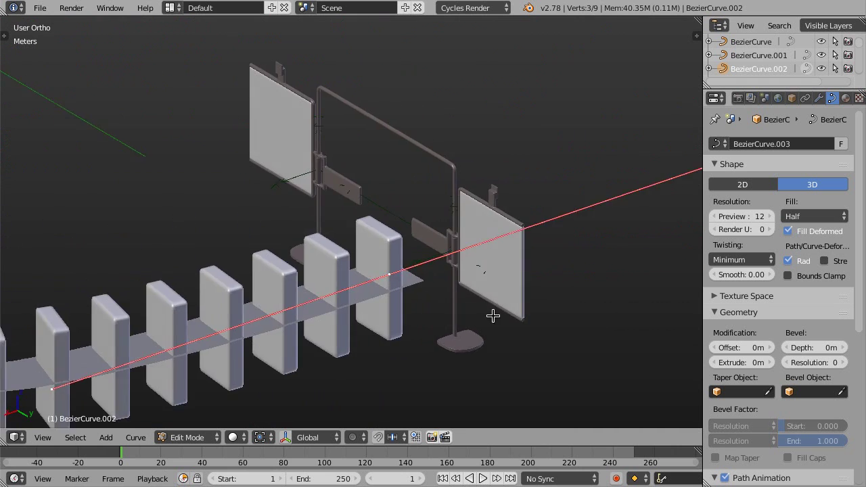
scroll(441, 257, "down", 5)
middle_click_drag(440, 258, 409, 302)
key("Tab")
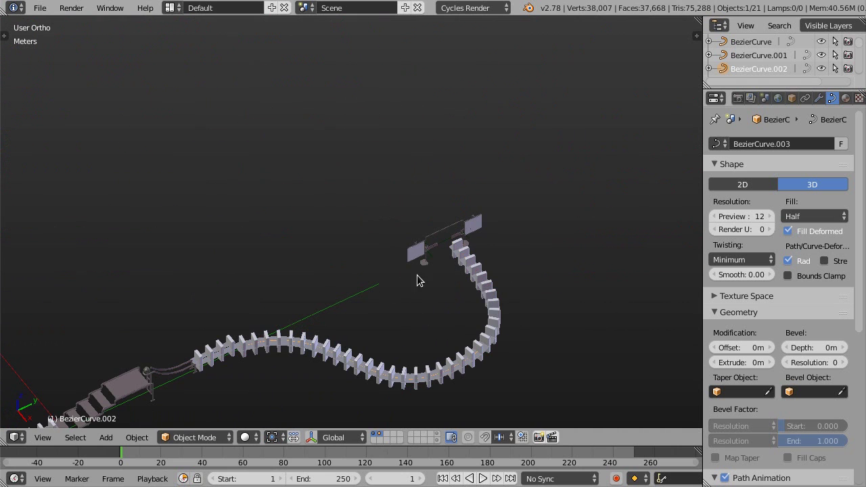
Duplicate the original curved domino row with its curve, plane and domino, and move the copies about 1 m along X.
key("KP_7")
scroll(392, 163, "up", 2)
scroll(388, 267, "up", 3)
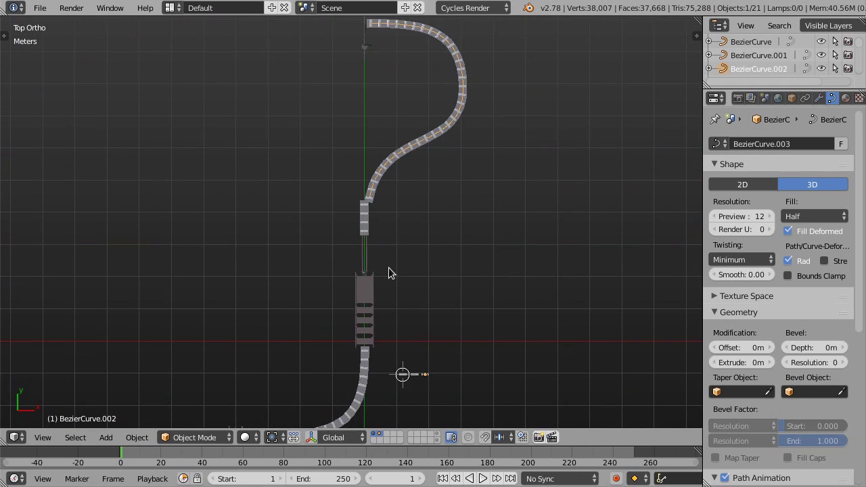
key("a")
scroll(379, 288, "up", 2)
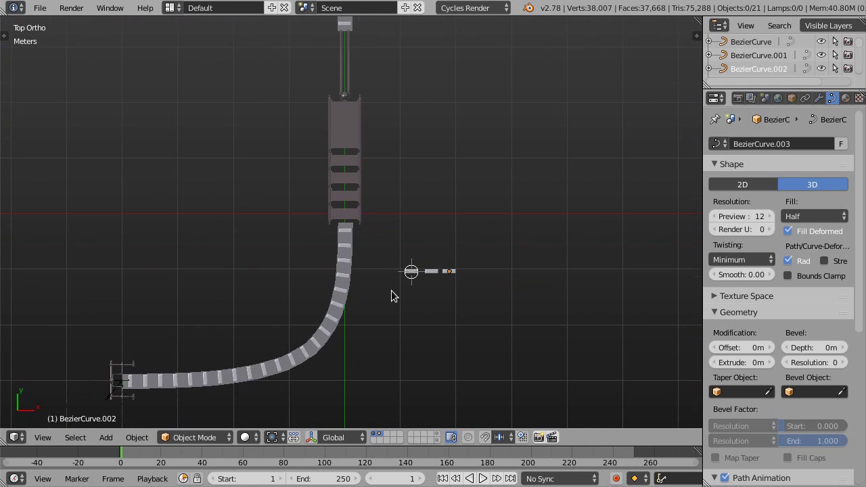
scroll(372, 271, "up", 2)
key("b")
left_click_drag(278, 242, 434, 306)
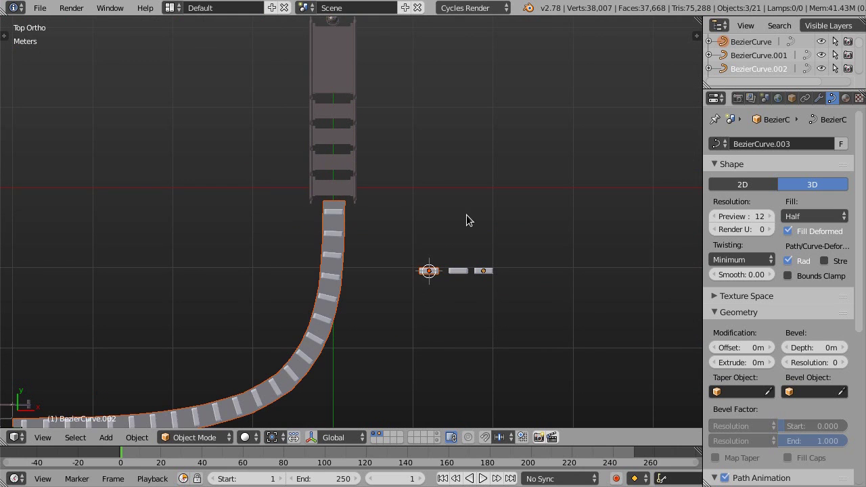
scroll(451, 224, "down", 4)
scroll(437, 265, "up", 4)
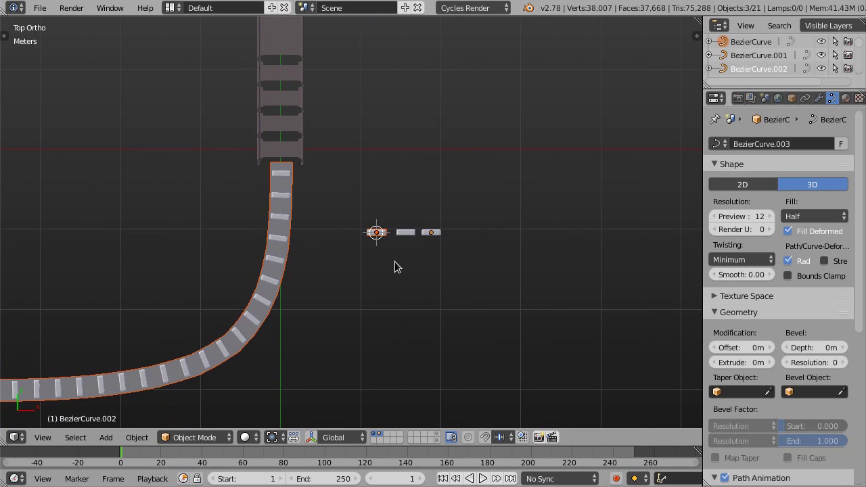
key("shift+d")
key("x")
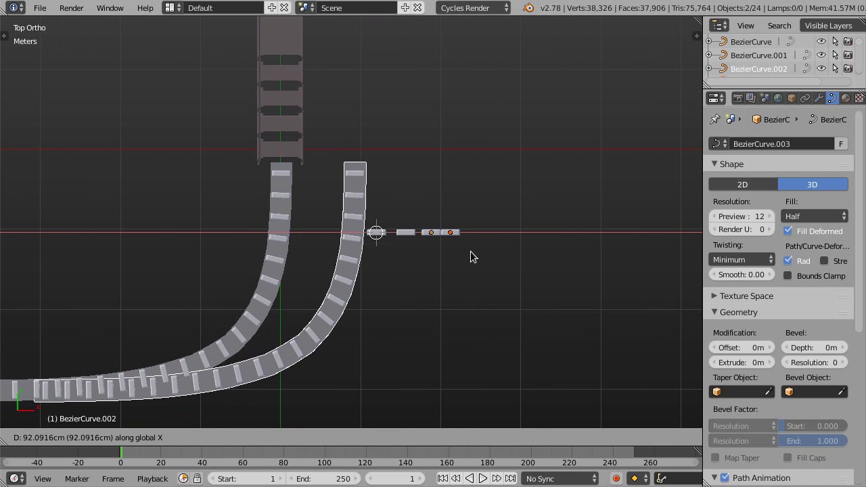
left_click(471, 248)
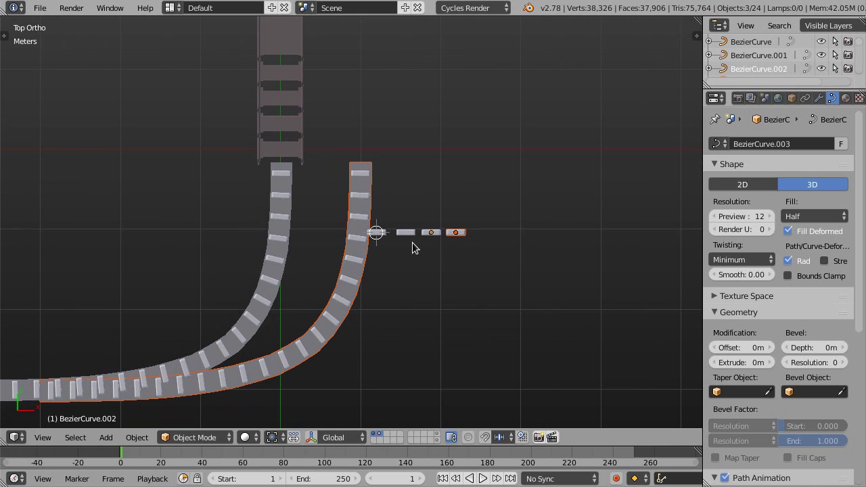
Make the curve data of BezierCurve.003 single-user and enter Edit Mode on that curve.
scroll(771, 51, "down", 1)
left_click(761, 60)
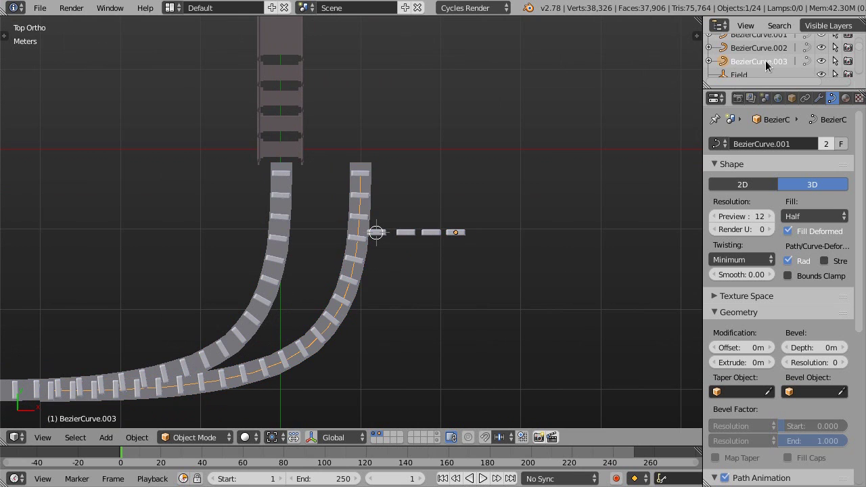
left_click(826, 143)
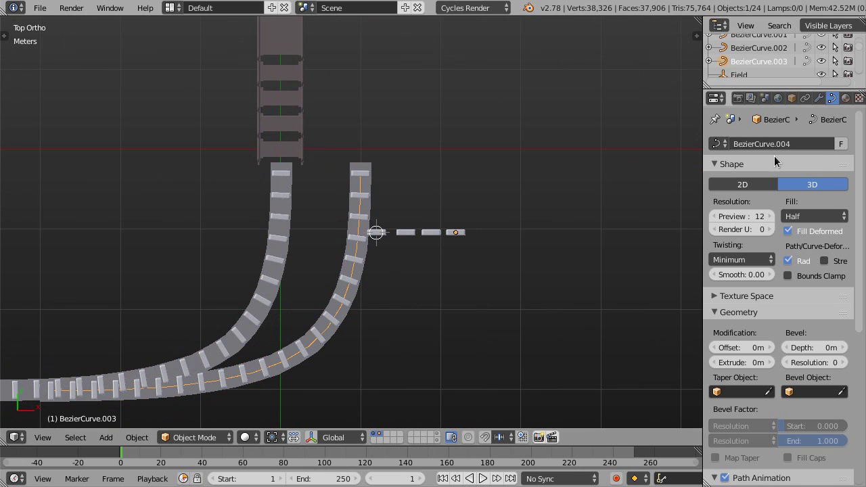
key("Tab")
Move all control points of BezierCurve.003 together to the negative X side, beyond the end of the straight row.
scroll(501, 184, "down", 3)
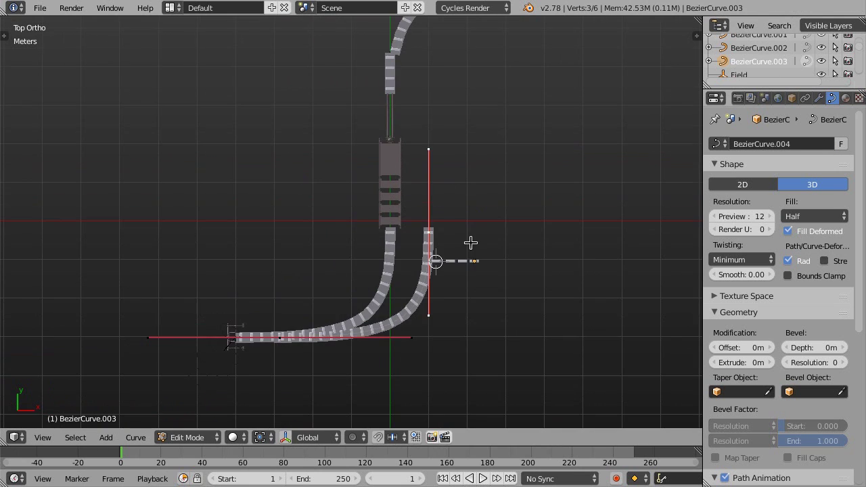
key("g")
left_click(441, 64)
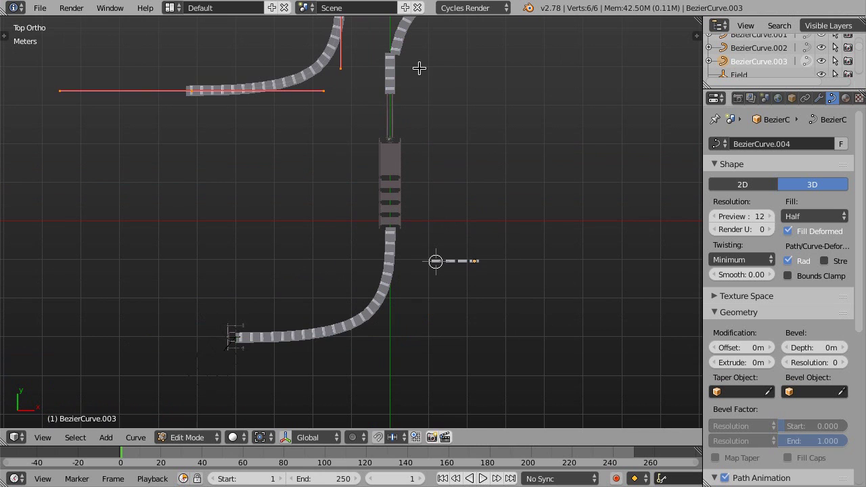
middle_click_drag(417, 69, 441, 204, "shift")
key("g")
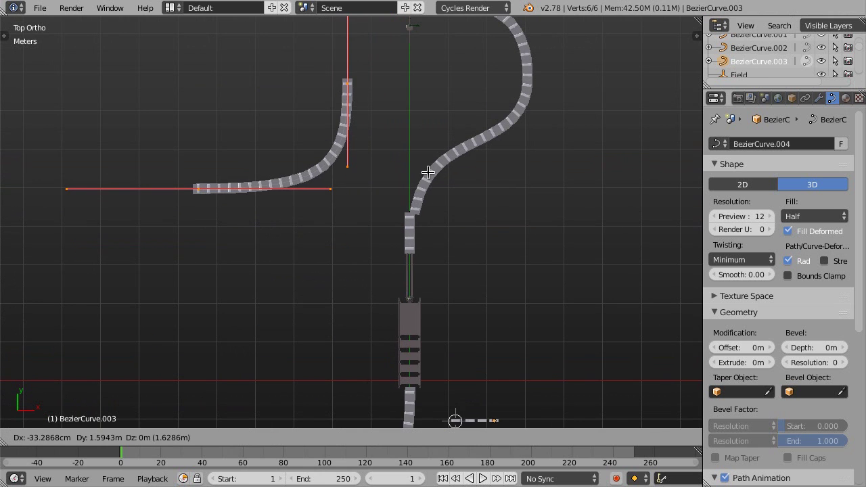
left_click(372, 169)
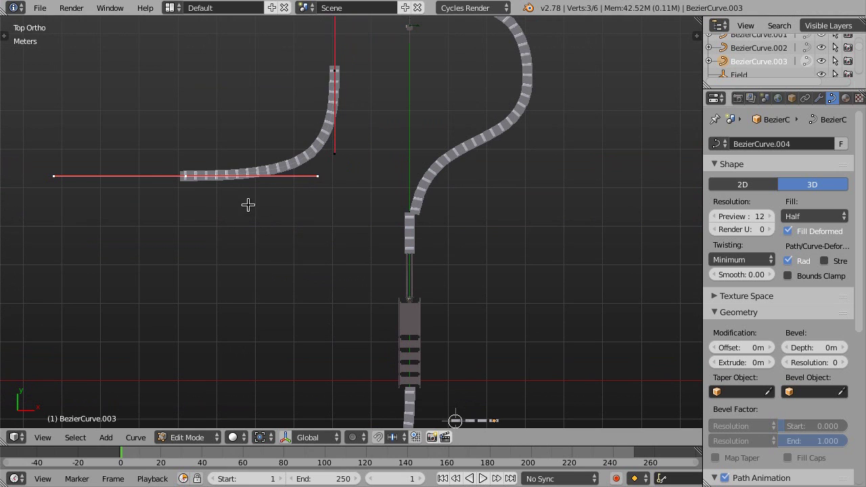
Rotate the start point of BezierCurve.003 steeply upward and move it next to the end of the straight row.
key("g")
left_click(507, 251)
key("r")
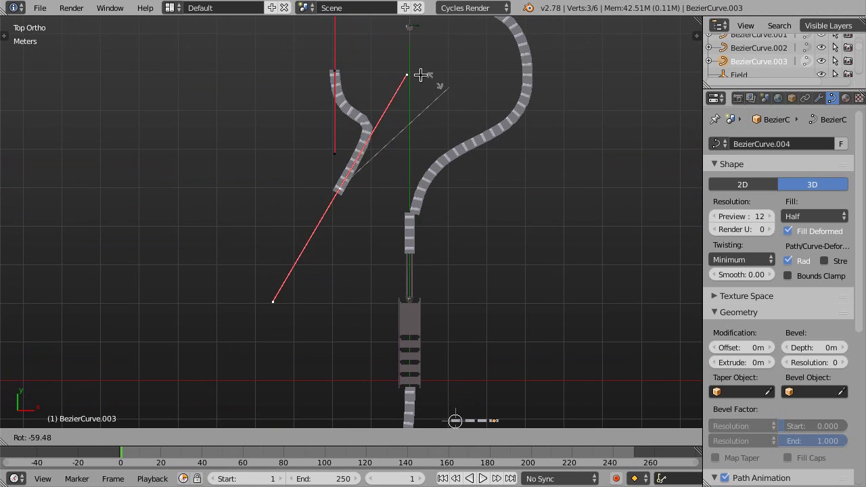
left_click(403, 90)
key("g")
left_click(447, 164)
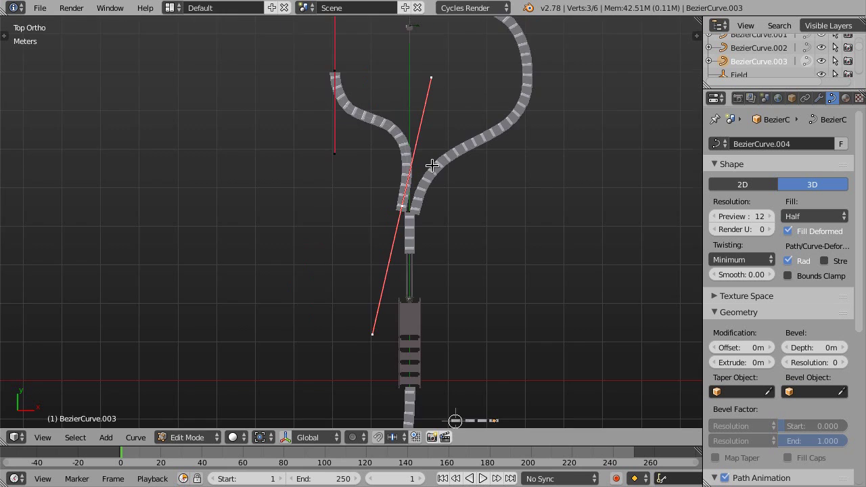
Rotate the start point to lean slightly toward negative X and fit it against the straight row's end, forming a symmetrical fork.
scroll(431, 165, "up", 5)
key("r")
left_click(467, 169)
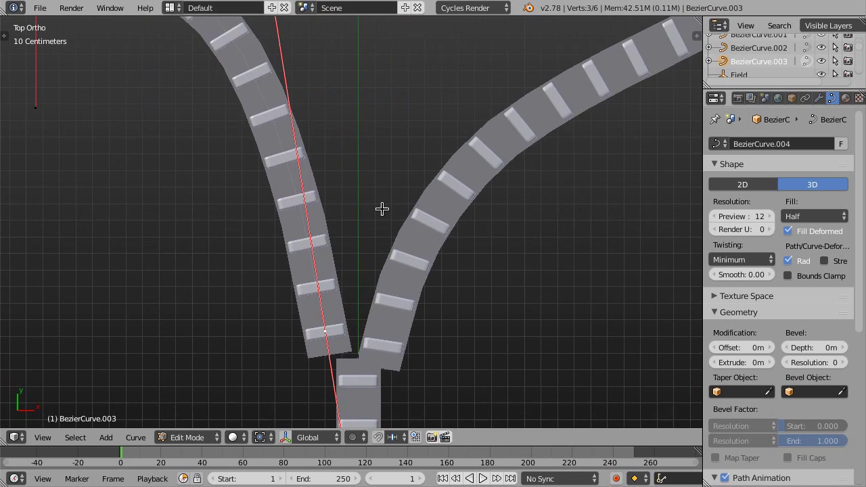
scroll(382, 209, "up", 2)
key("g")
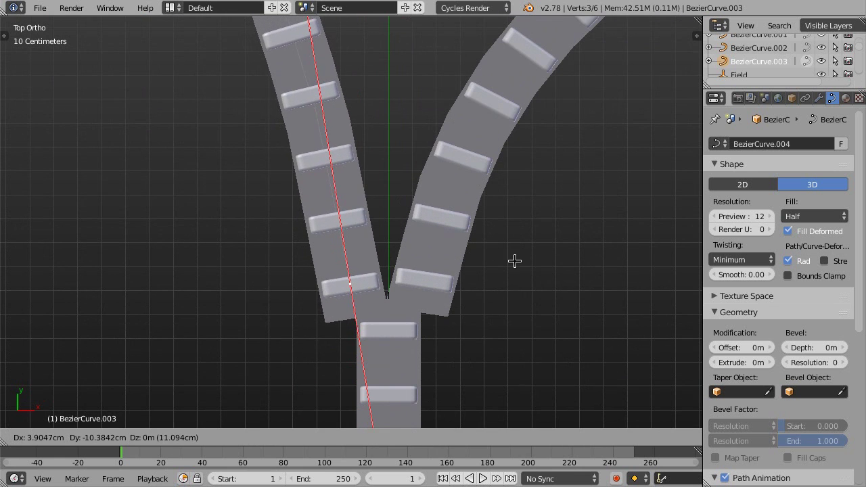
left_click(560, 243)
scroll(466, 251, "down", 3)
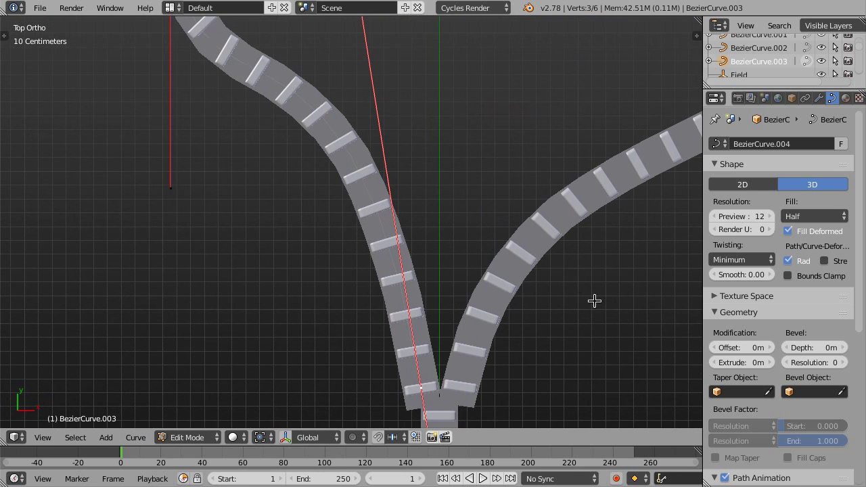
Scale the handles of BezierCurve.003's start point at the fork down to about 0.63.
key("s")
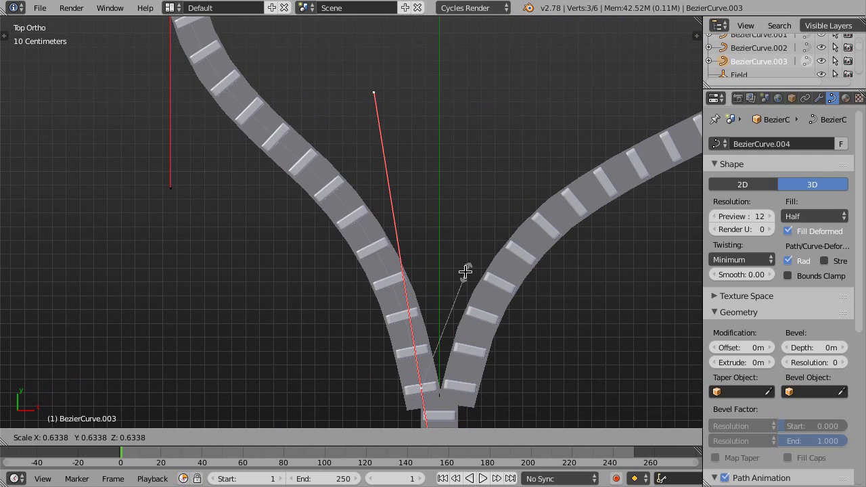
left_click(472, 271)
scroll(350, 141, "down", 3)
scroll(304, 168, "up", 1)
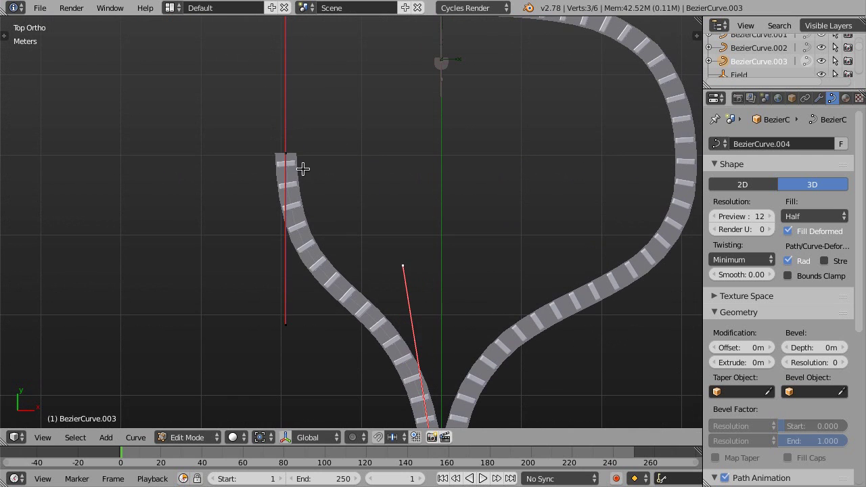
Shorten the handles of BezierCurve.003's end point and move it about 58 cm toward negative X and 35 cm toward negative Y.
right_click(298, 162)
key("s")
left_click(410, 215)
scroll(420, 223, "down", 2)
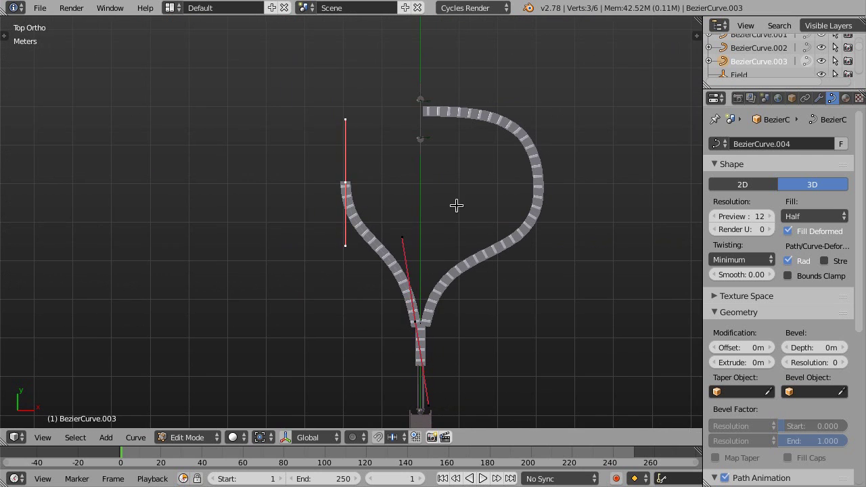
key("g")
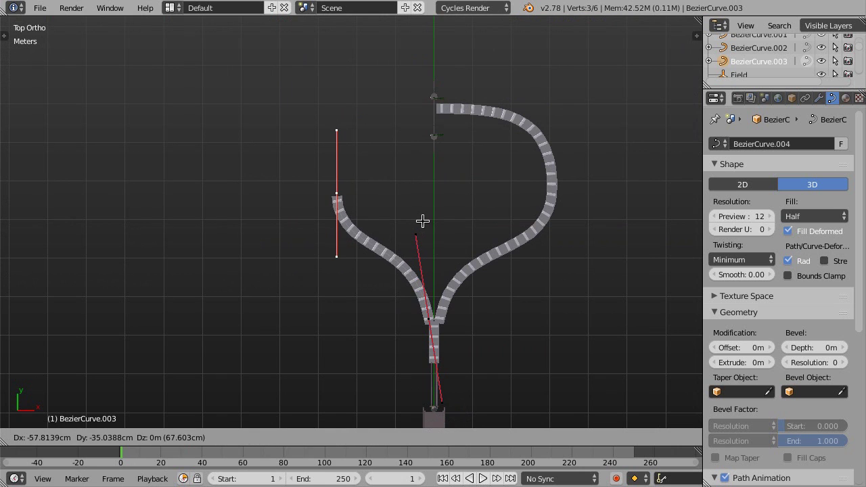
left_click(379, 223)
scroll(357, 226, "up", 1)
scroll(412, 189, "down", 1)
Extrude a new end point from BezierCurve.003, rotate its handles parallel to the X axis and place it near the green Y axis.
key("e")
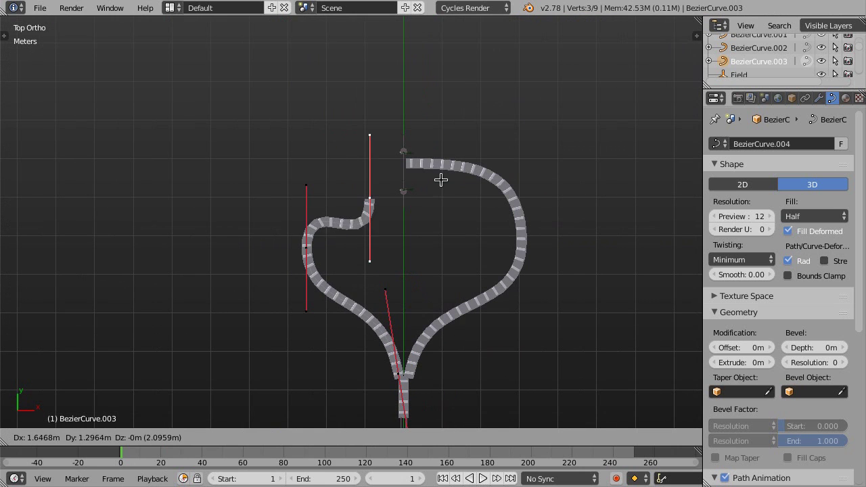
left_click(440, 179)
key("r")
left_click(372, 241)
key("g")
left_click(342, 256)
key("s")
key("Return")
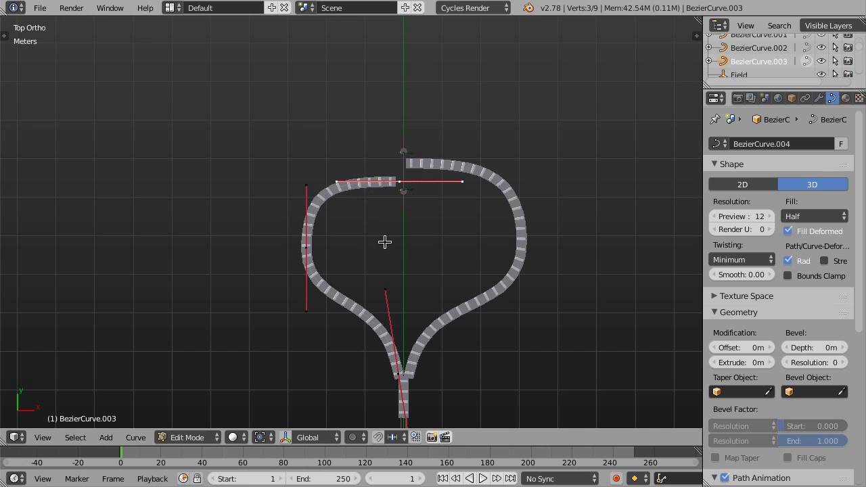
Fine-tune the new end point's position and lengthen its handles so the branch's dominoes end just before the Y axis.
scroll(413, 203, "up", 2)
key("g")
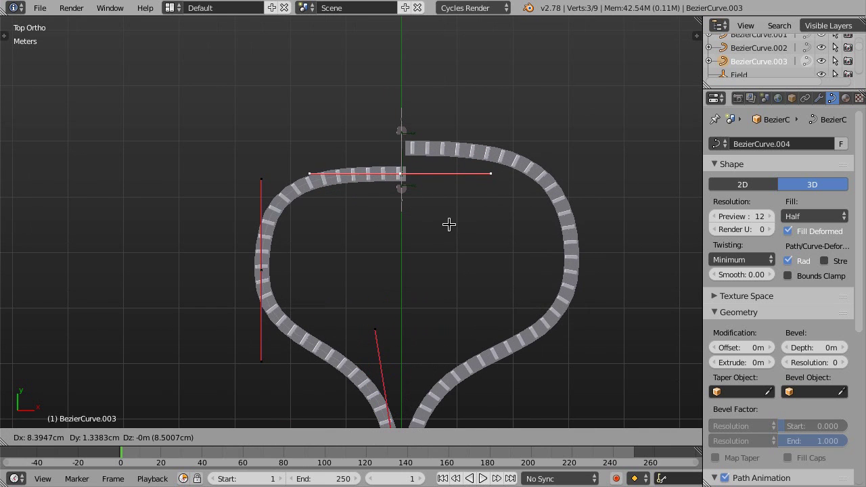
left_click(428, 228)
key("s")
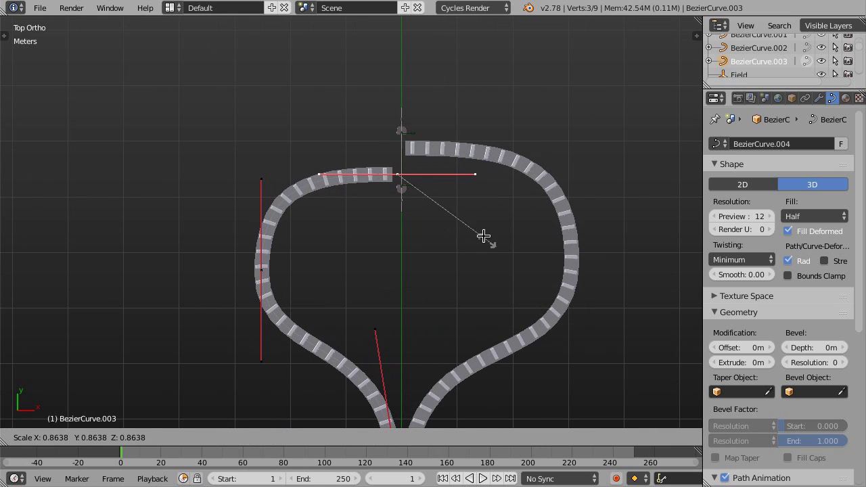
left_click(472, 229)
key("g")
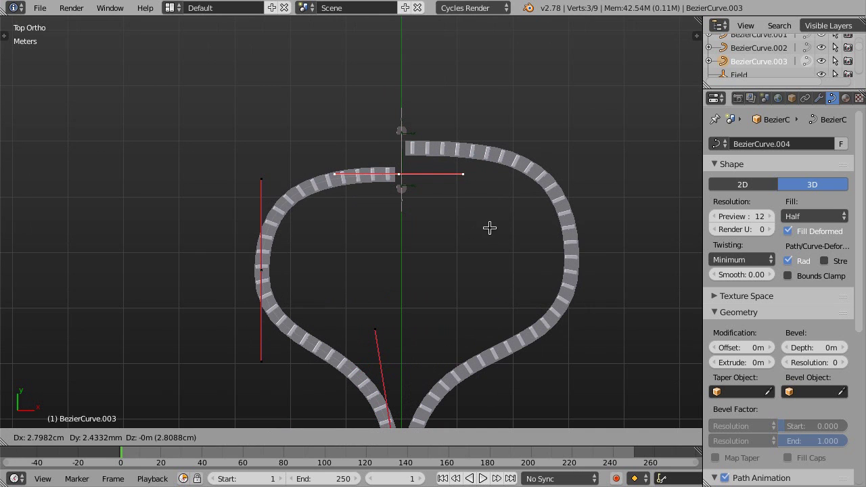
left_click(558, 232)
key("s")
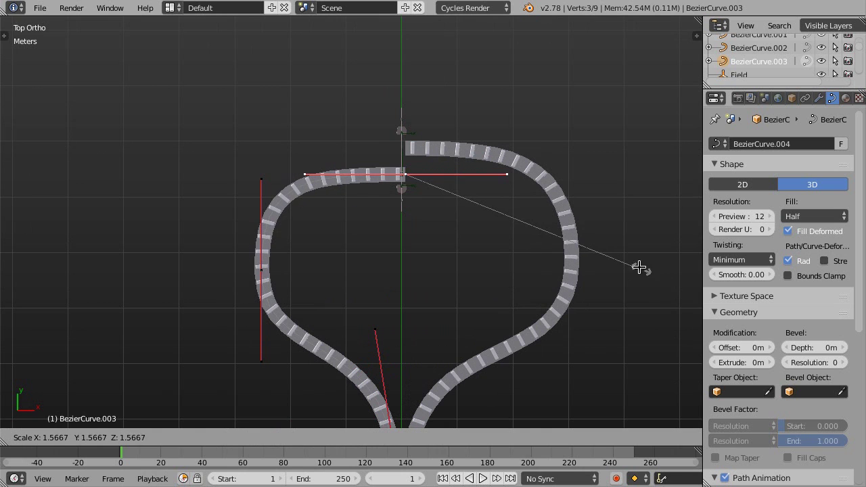
left_click(633, 263)
Move the middle point of BezierCurve.003 about 7 cm toward negative X and adjust its position along Y.
key("g")
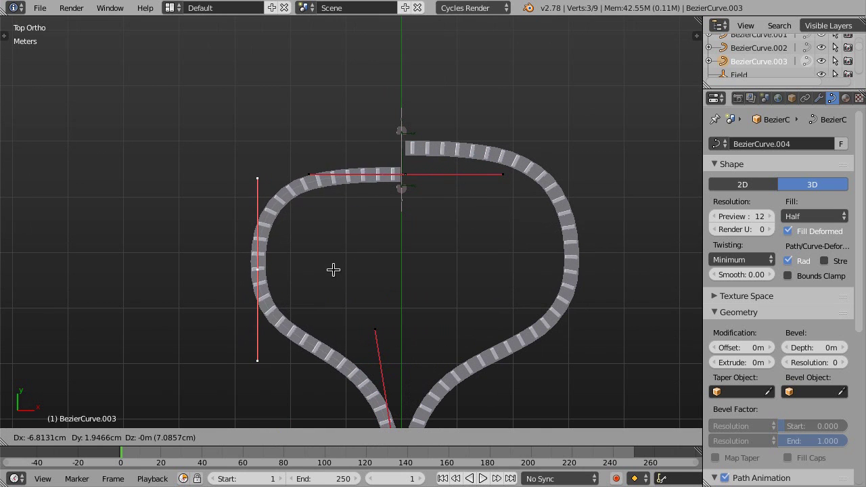
left_click(330, 270)
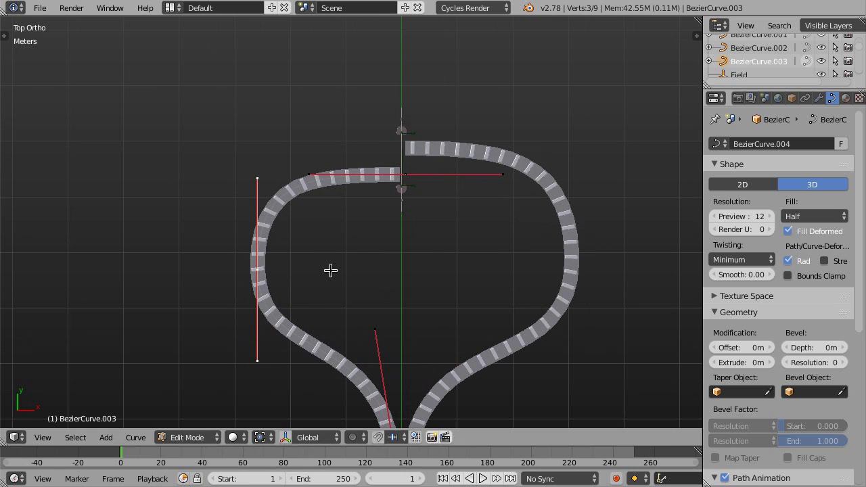
key("g")
key("y")
left_click(437, 209)
Inspect the fork where both branches meet the straight row, and leave Edit Mode.
middle_click_drag(436, 208, 316, 292)
scroll(331, 293, "down", 5)
scroll(316, 292, "up", 6)
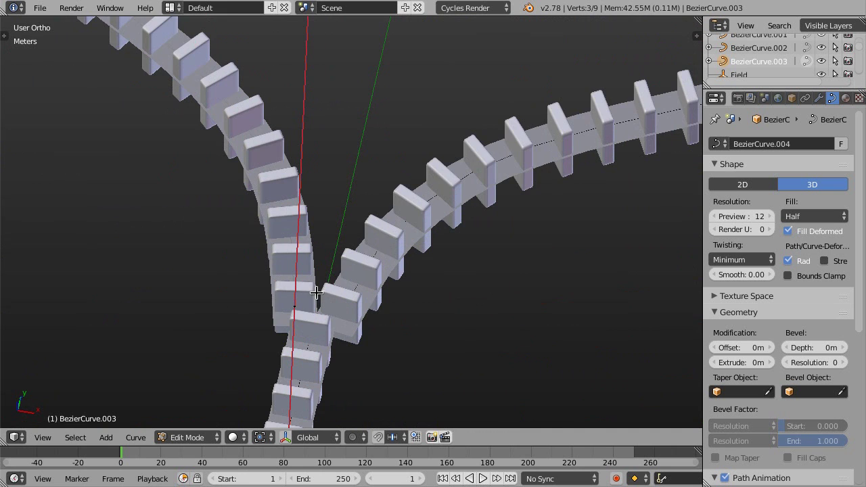
key("KP_7")
scroll(425, 319, "down", 6)
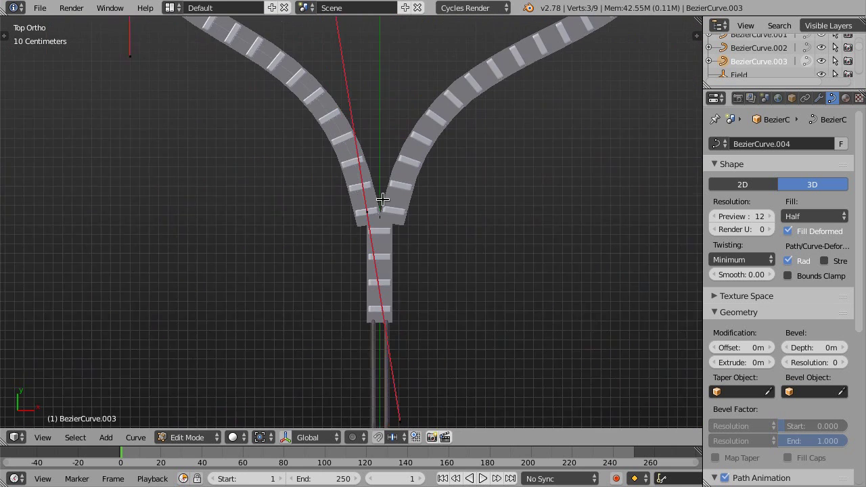
key("Tab")
Duplicate the first loose domino and place the copy centred on the lowest stair step, in line with the curved row.
scroll(431, 228, "down", 4)
middle_click_drag(387, 255, 350, 258)
scroll(325, 242, "up", 3)
scroll(322, 178, "up", 4)
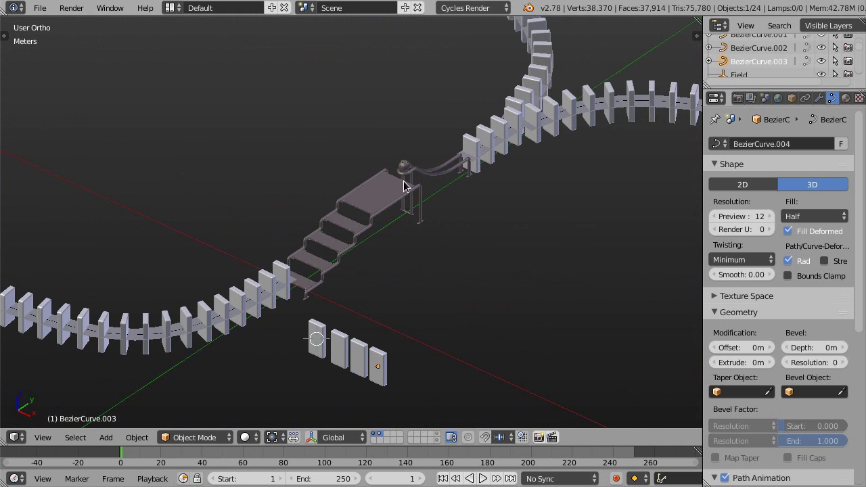
scroll(359, 215, "down", 4)
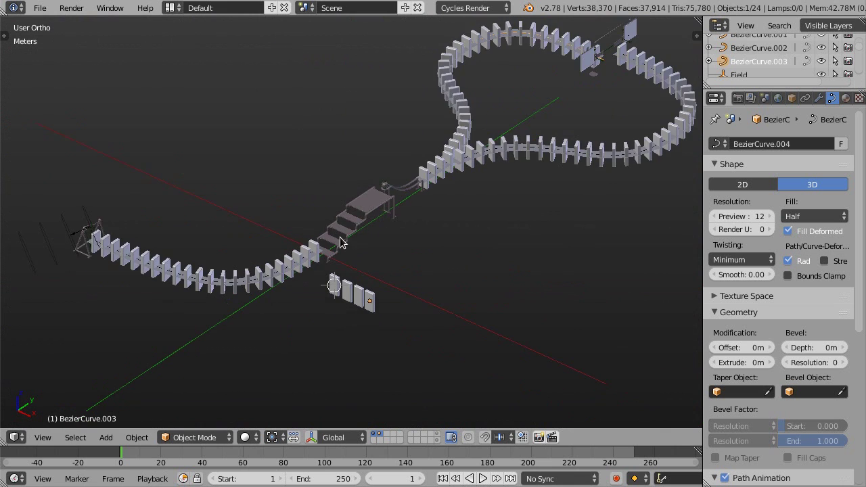
scroll(343, 244, "up", 5)
right_click(353, 271)
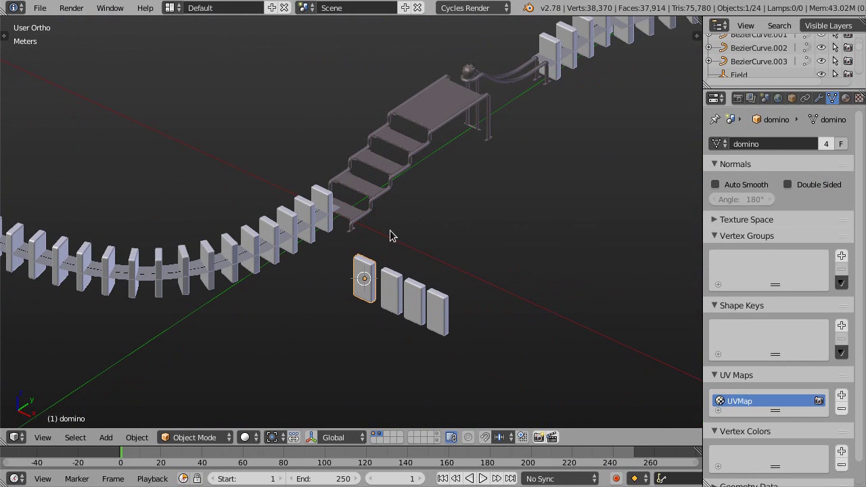
key("KP_7")
scroll(323, 236, "up", 2)
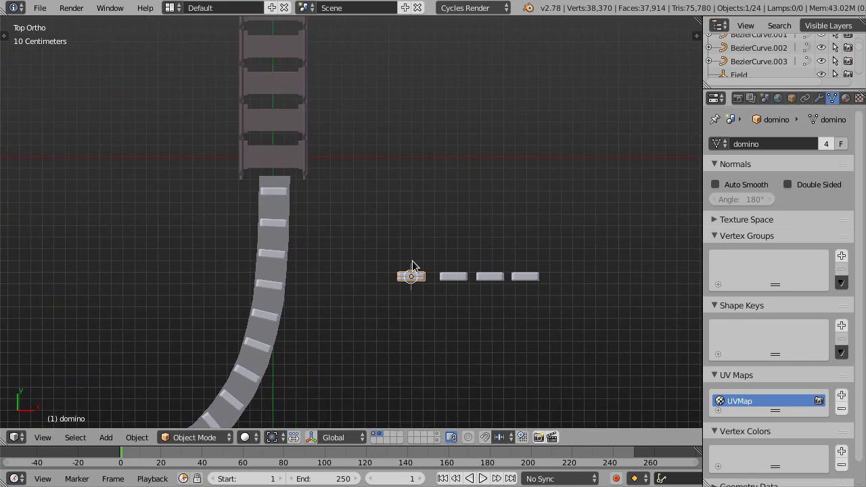
key("shift+d")
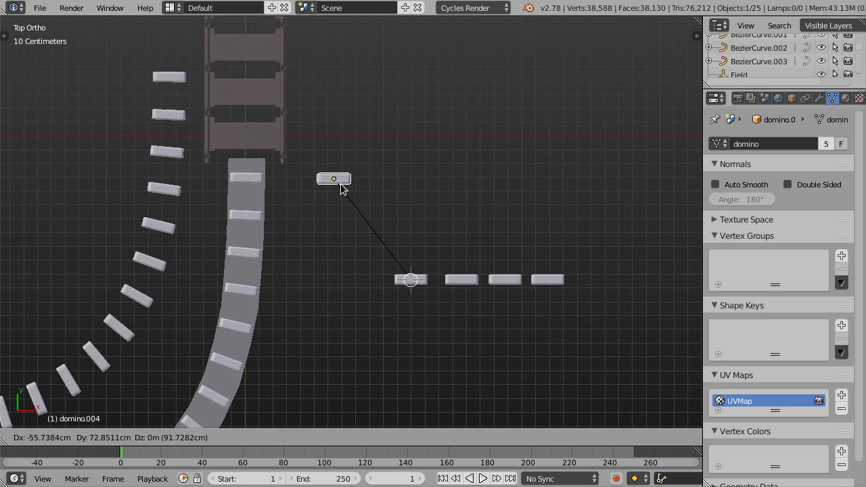
left_click(232, 70)
middle_click_drag(268, 131, 318, 165, "shift")
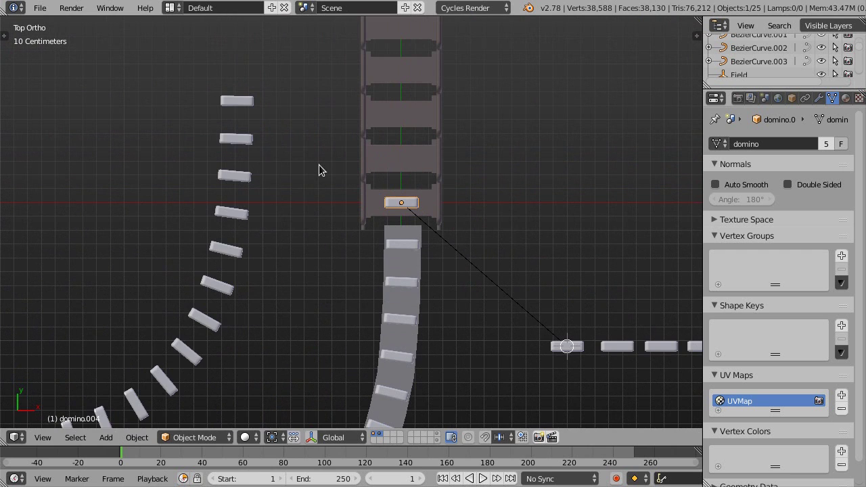
Clear the duplicated domino's parent.
key("alt+p")
key("alt+p")
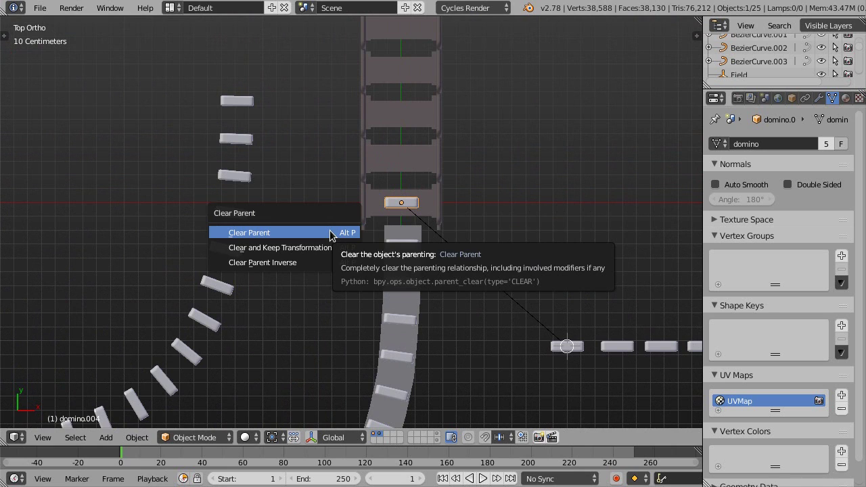
left_click(330, 233)
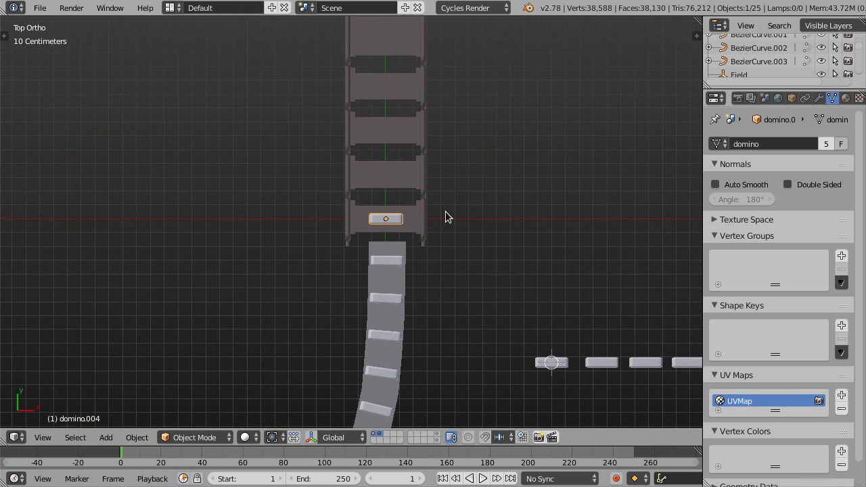
Set the snap element to Face.
scroll(385, 228, "up", 2)
middle_click_drag(404, 231, 473, 273)
scroll(391, 253, "up", 3)
scroll(425, 282, "up", 2)
scroll(426, 282, "down", 3)
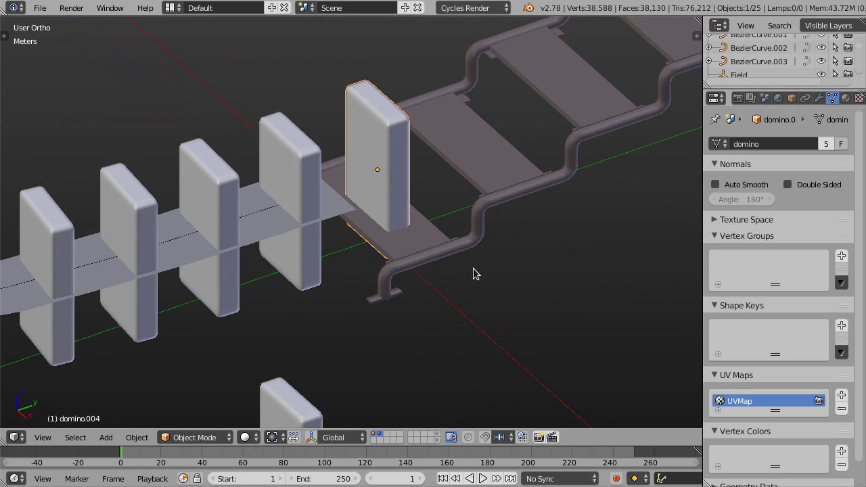
left_click(503, 438)
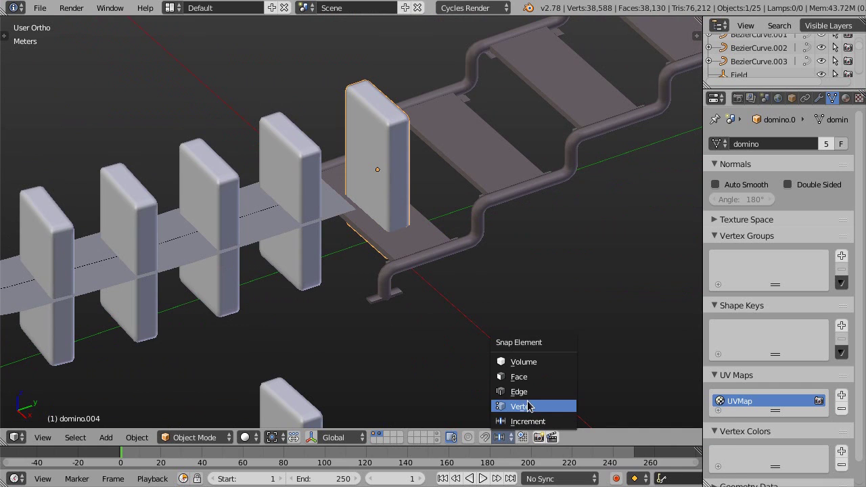
left_click(536, 380)
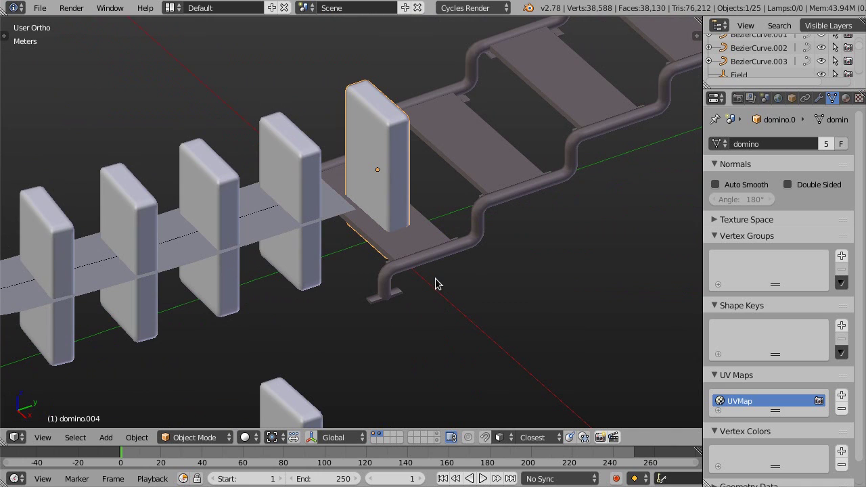
key("shift+ctrl+Tab")
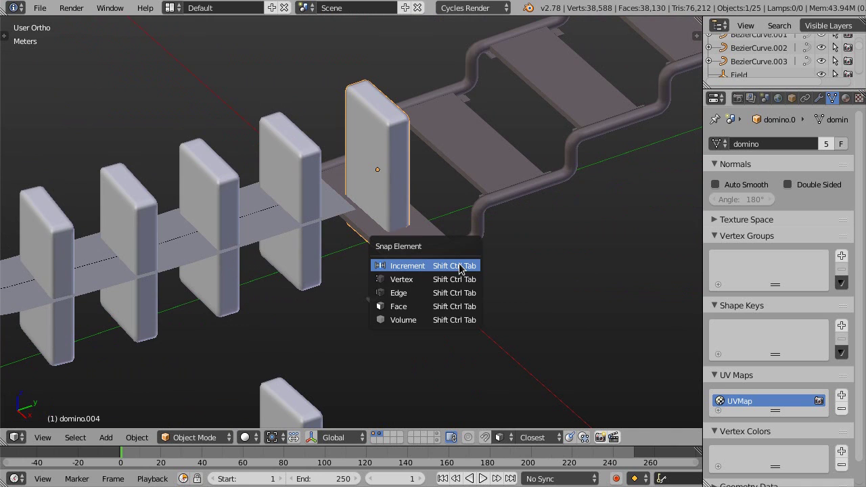
left_click(412, 306)
Raise the duplicated domino 10 cm along Z, snapping its base onto the surface of the lowest stair step.
scroll(408, 237, "up", 4)
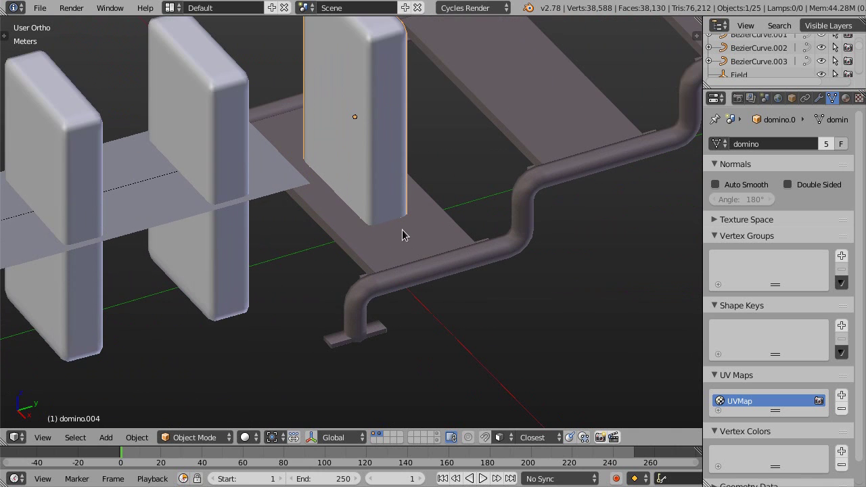
middle_click_drag(405, 228, 412, 245)
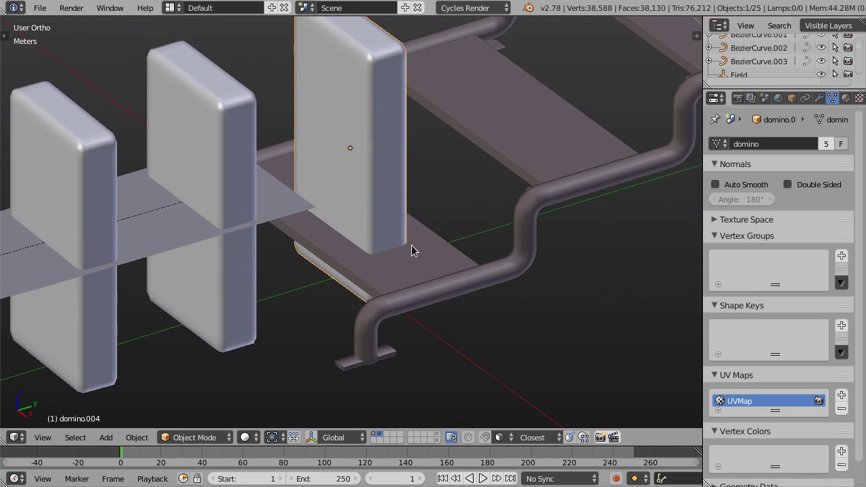
key("g")
key("z")
mouse_move(419, 261)
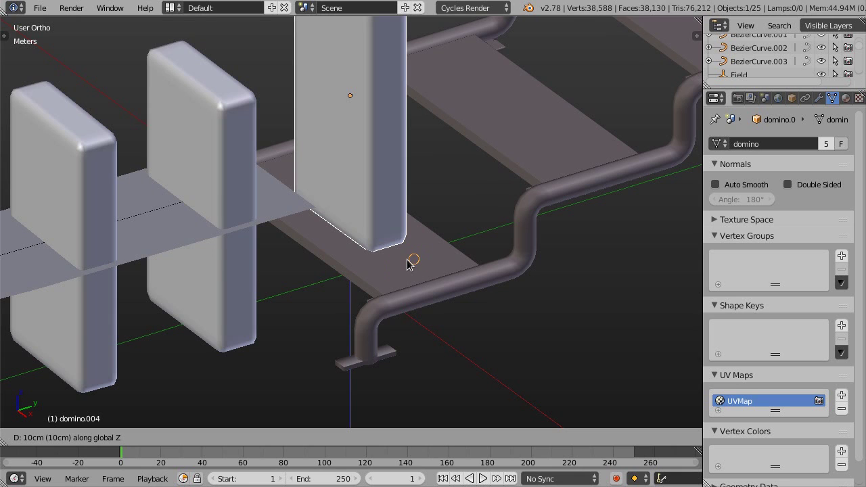
left_click(404, 262)
Duplicate the lowest step's domino onto the second stair step, about 30.6 cm along Y and 11.9 cm up, with X locked.
scroll(400, 255, "down", 4)
middle_click_drag(397, 254, 237, 276)
scroll(320, 331, "up", 3)
scroll(389, 250, "down", 3)
scroll(437, 119, "down", 2)
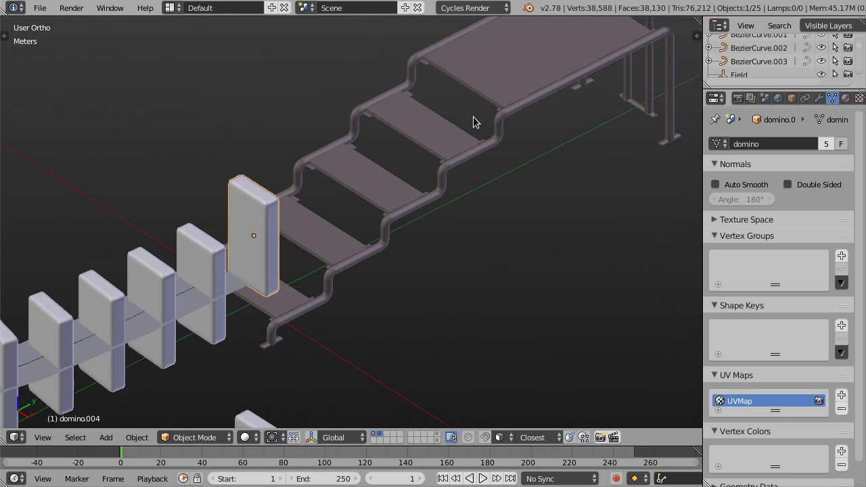
middle_click_drag(474, 122, 449, 149)
scroll(201, 289, "up", 2)
scroll(201, 290, "up", 1)
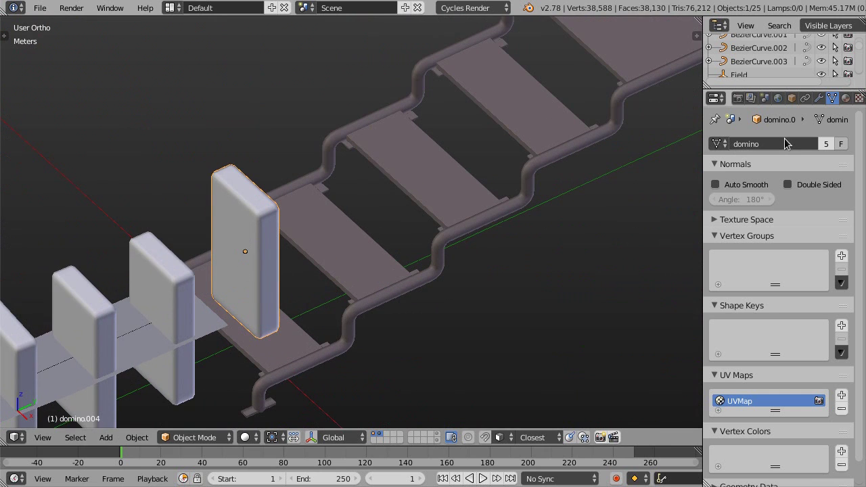
middle_click_drag(261, 264, 287, 246, "shift")
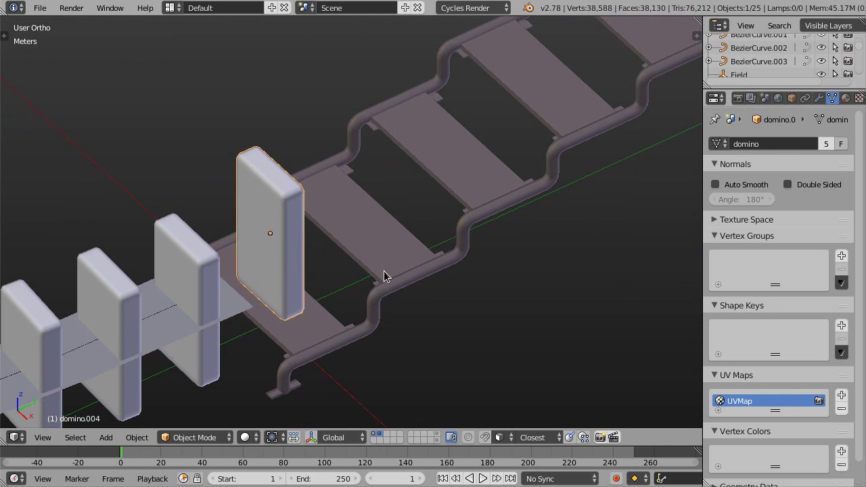
scroll(384, 276, "down", 1)
scroll(376, 284, "up", 2)
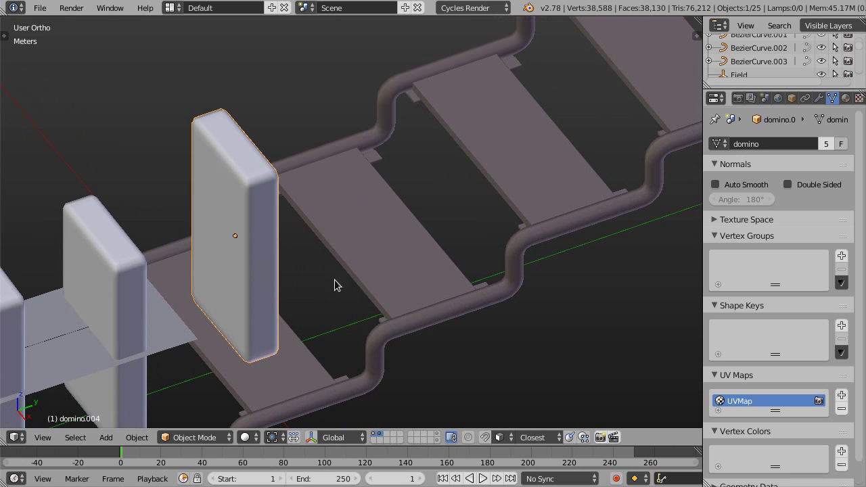
key("shift+d")
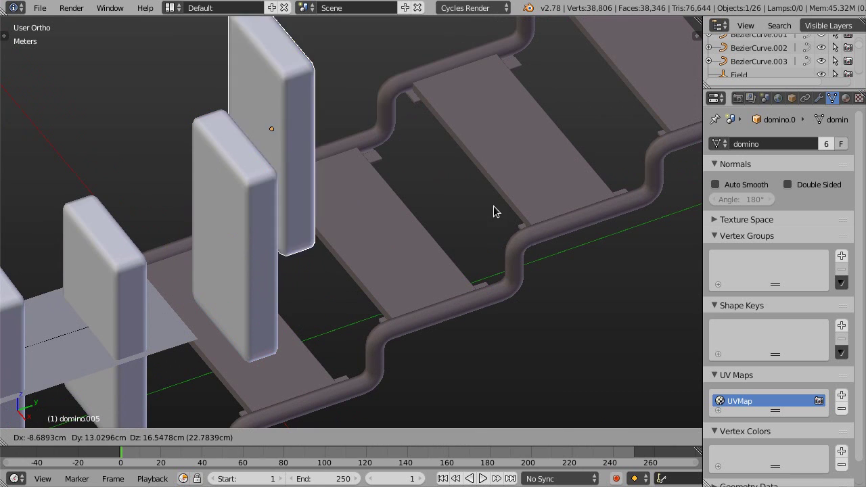
key("x")
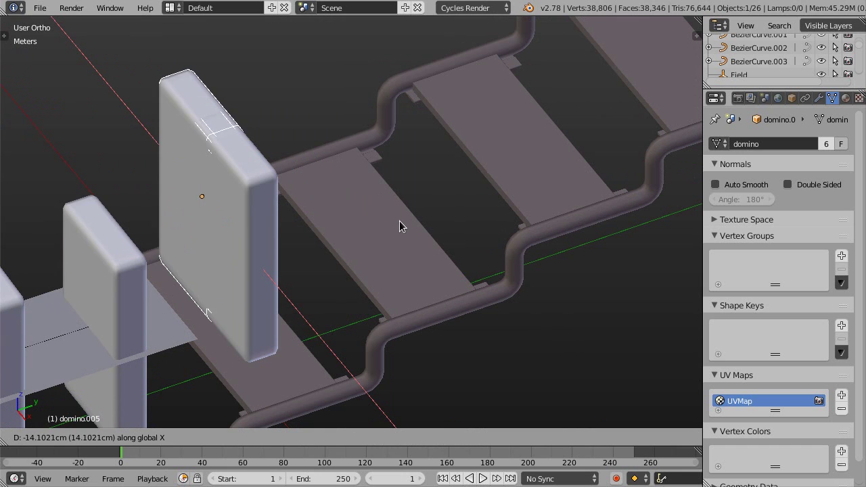
key("shift+x")
key("shift+x")
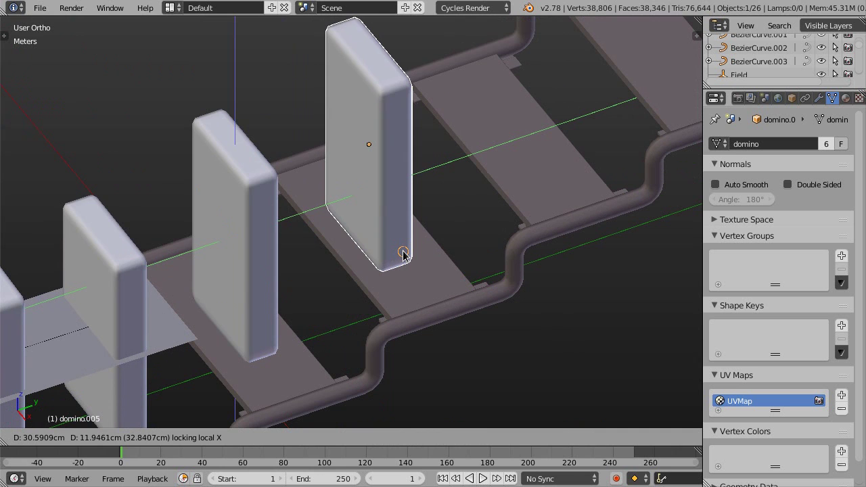
left_click(406, 255)
Duplicate the second step's domino and snap the copy onto the surface of the third stair step, keeping X locked.
scroll(449, 188, "down", 3)
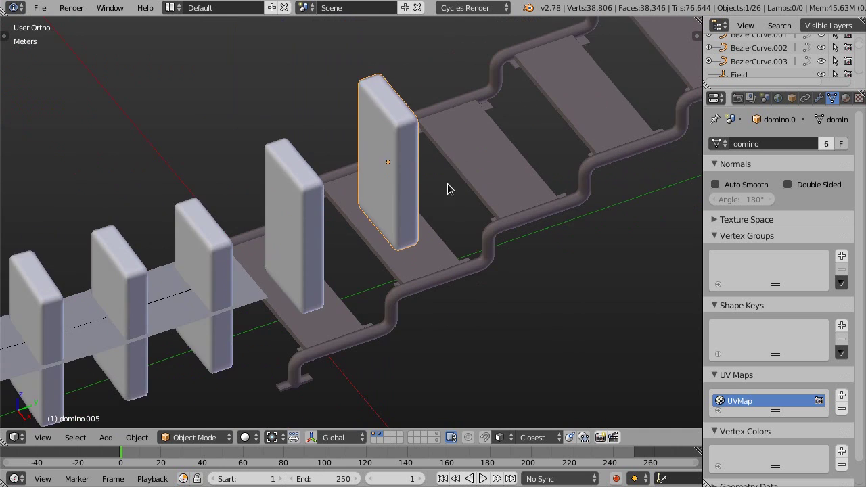
middle_click_drag(449, 187, 364, 213)
key("shift+d")
key("x")
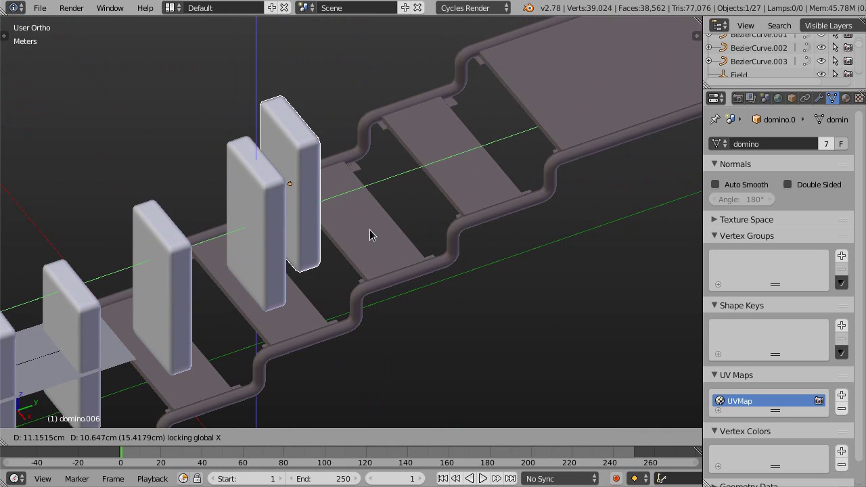
left_click(377, 234)
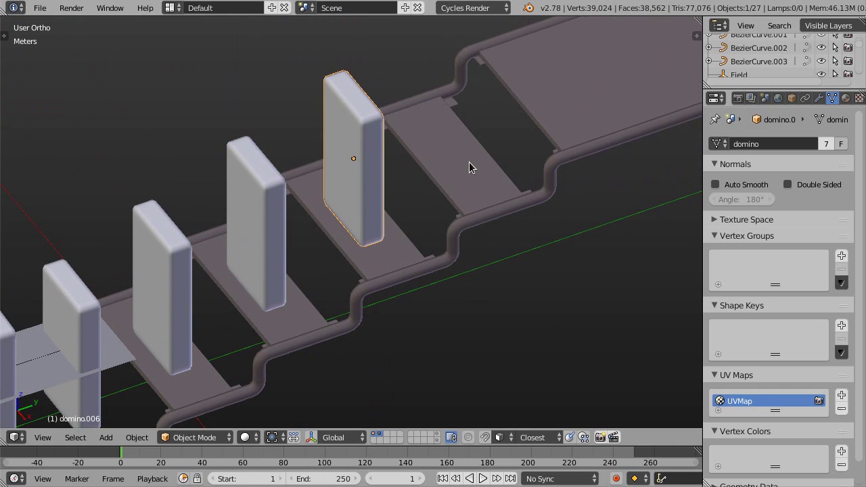
Duplicate the third step's domino onto the fourth stair step, about 33.4 cm along Y and 11.9 cm up, with X locked.
middle_click_drag(469, 166, 344, 247, "shift")
key("shift+d")
key("x")
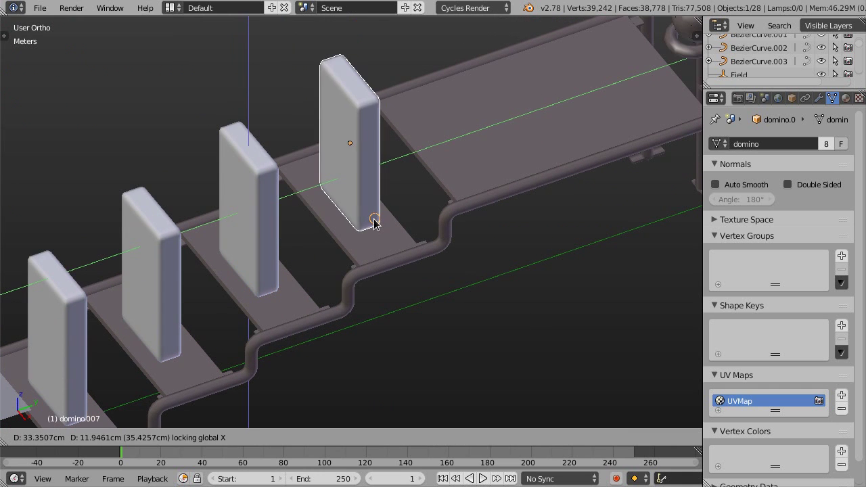
left_click(374, 223)
Duplicate the fourth step's domino onto the near end of the top platform, about 36.7 cm along Y and 11.9 cm up, with X locked.
middle_click_drag(439, 183, 354, 217, "shift")
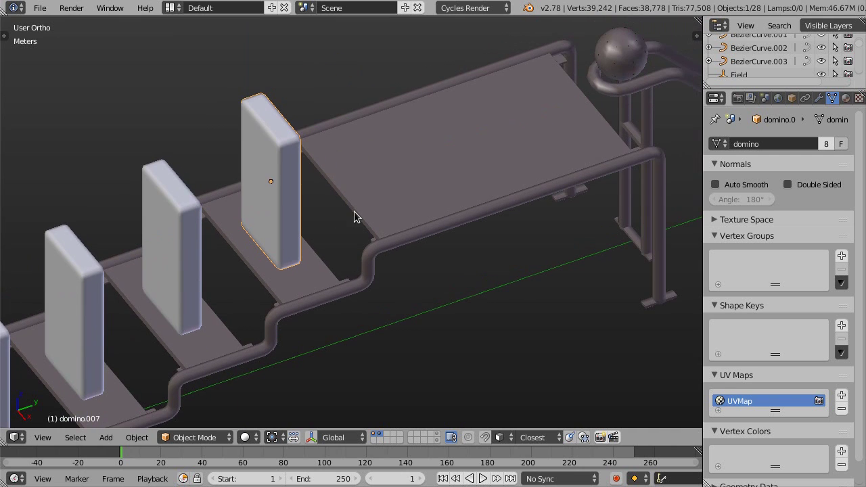
key("shift+d")
key("x")
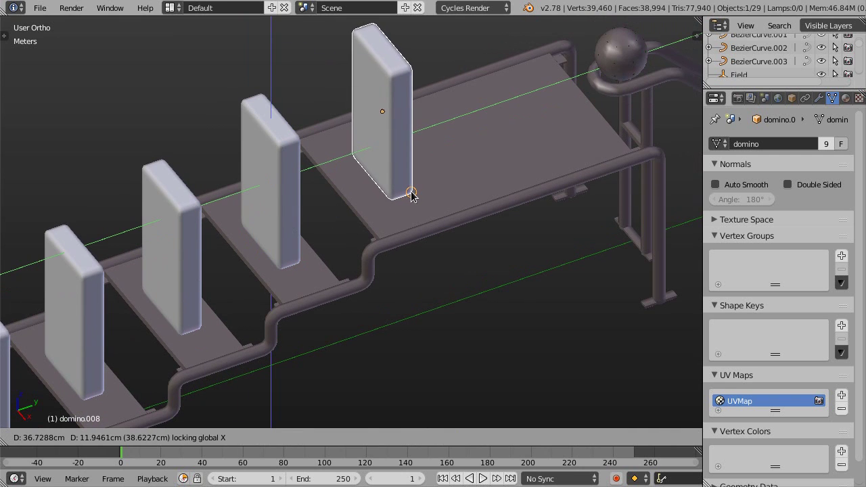
left_click(412, 195)
Duplicate the platform domino along Y toward the ball and adjust the copy's spacing along Y.
middle_click_drag(458, 182, 355, 223)
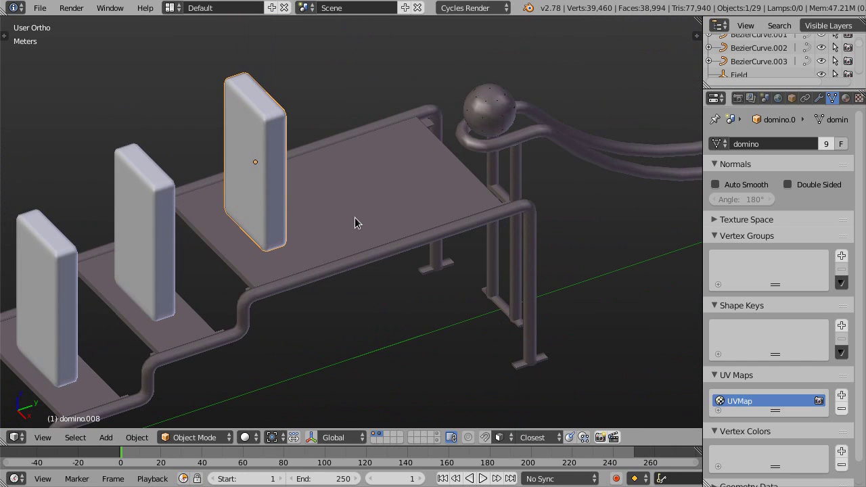
key("shift+d")
key("y")
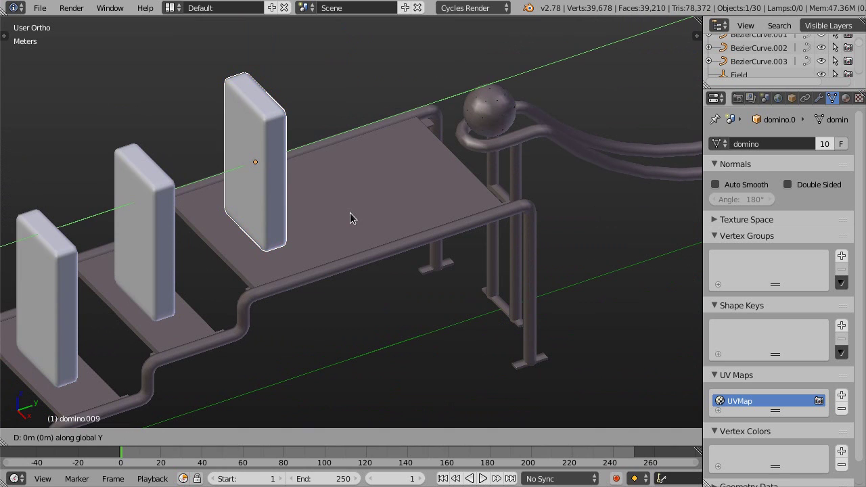
left_click(435, 181)
middle_click_drag(435, 181, 340, 209)
key("g")
key("y")
left_click(393, 206)
Shift both platform dominoes together about 3.1 cm back along Y toward the stairs, and clear the selection.
right_click(244, 139, "shift")
key("g")
key("y")
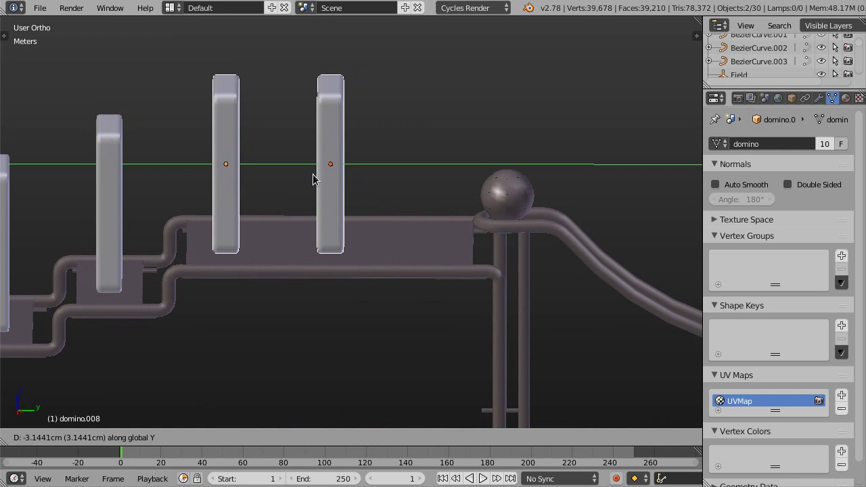
left_click(312, 179)
scroll(297, 179, "down", 1)
key("a")
Select the four Bezier curves that guide the domino rows and move them to a hidden layer.
scroll(313, 170, "down", 3)
middle_click_drag(368, 146, 490, 196)
scroll(458, 180, "down", 4)
scroll(426, 205, "down", 3)
middle_click_drag(444, 245, 444, 239)
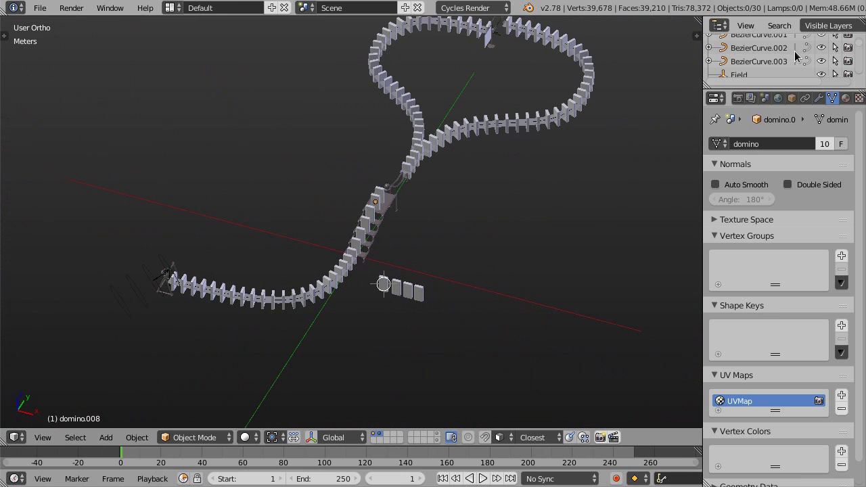
left_click(774, 63)
left_click(757, 48, "ctrl")
scroll(756, 48, "up", 1)
left_click(753, 49, "ctrl")
left_click(753, 43, "ctrl")
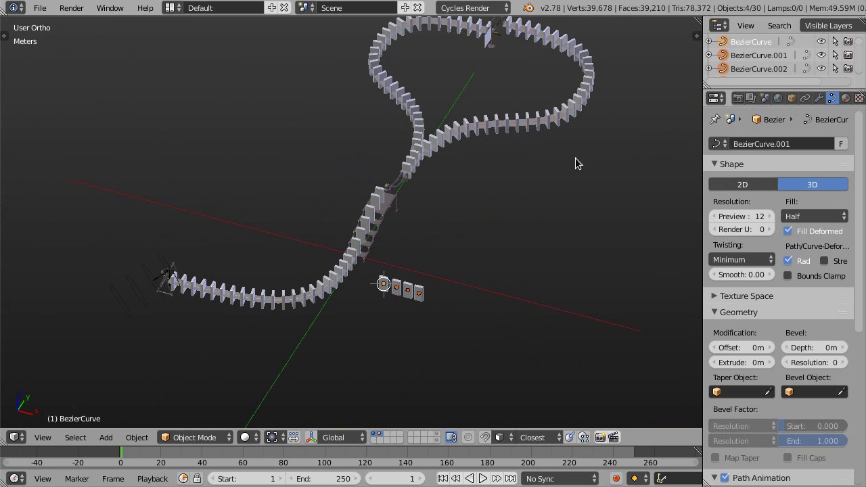
key("m")
left_click(683, 192)
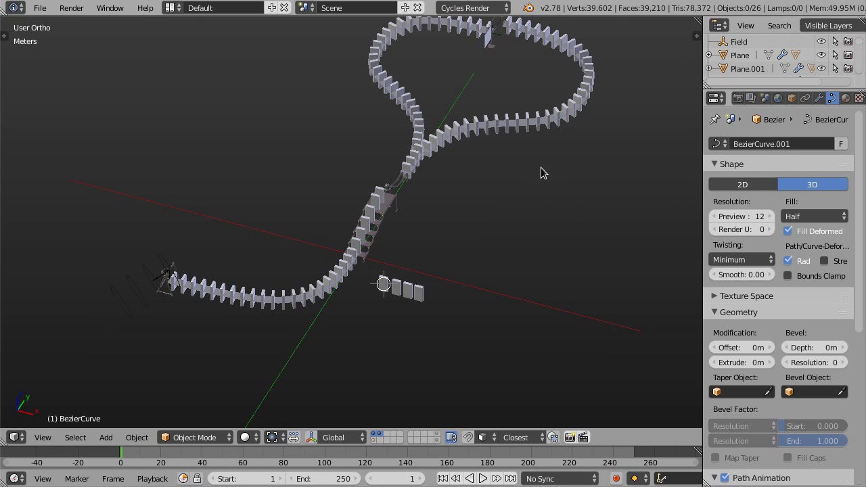
Move the four domino-row planes, Plane through Plane.003, to layer 11 and make them visible again.
left_click(739, 55)
left_click(746, 68, "ctrl")
scroll(746, 67, "down", 1)
left_click(742, 64, "ctrl")
left_click(739, 75, "ctrl")
scroll(740, 75, "down", 3)
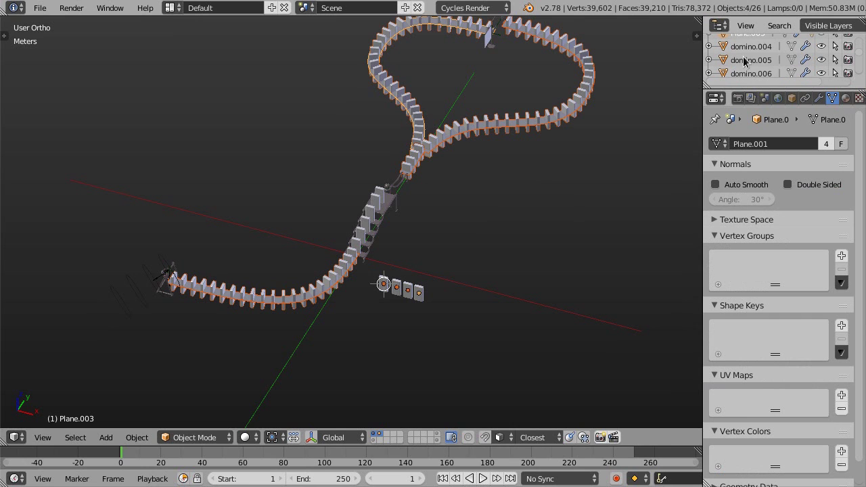
scroll(730, 64, "up", 2)
key("m")
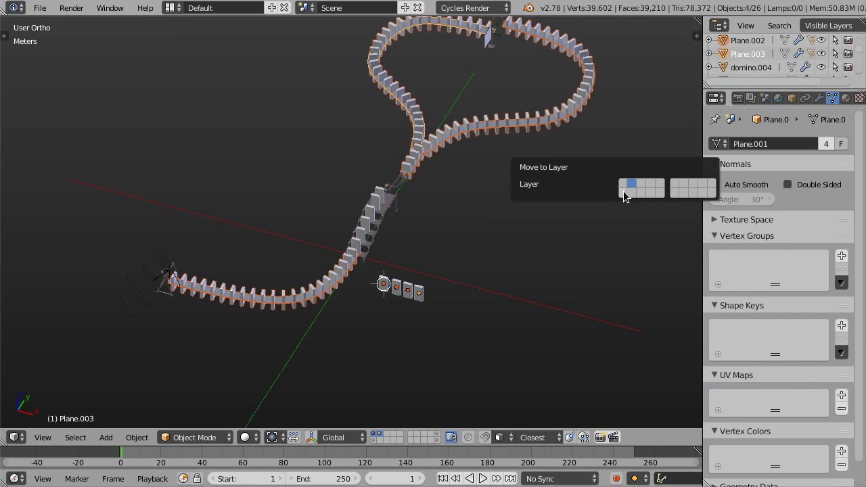
left_click(623, 191)
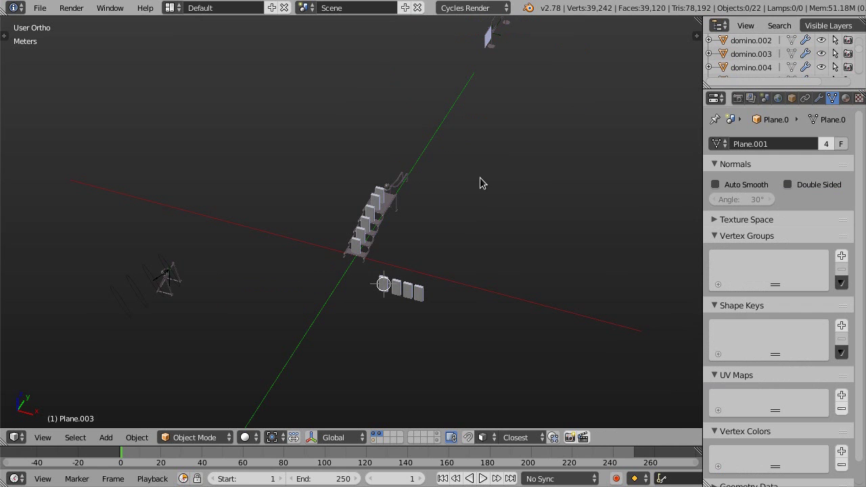
key("shift+2")
middle_click_drag(483, 195, 473, 197)
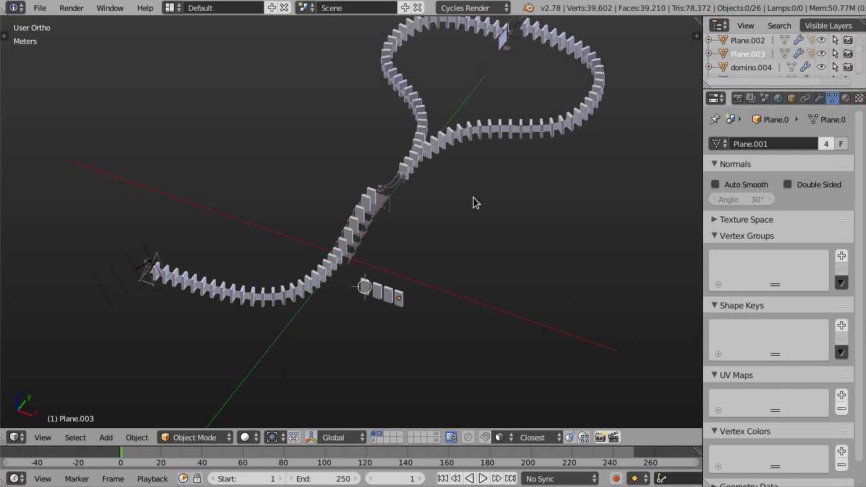
Select the left branch's plane and the lower row's plane in turn, and examine how the lower row's dominoes follow its plane.
left_click(747, 54)
middle_click_drag(433, 252, 289, 328)
scroll(289, 328, "up", 2)
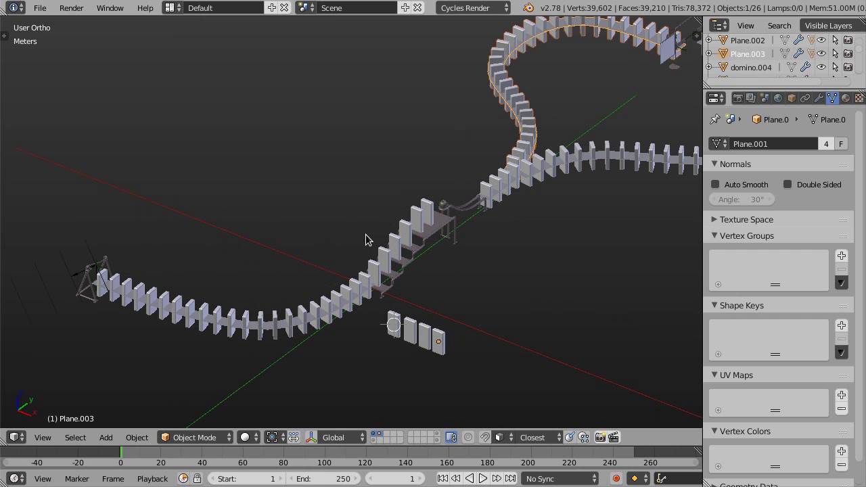
right_click(269, 326)
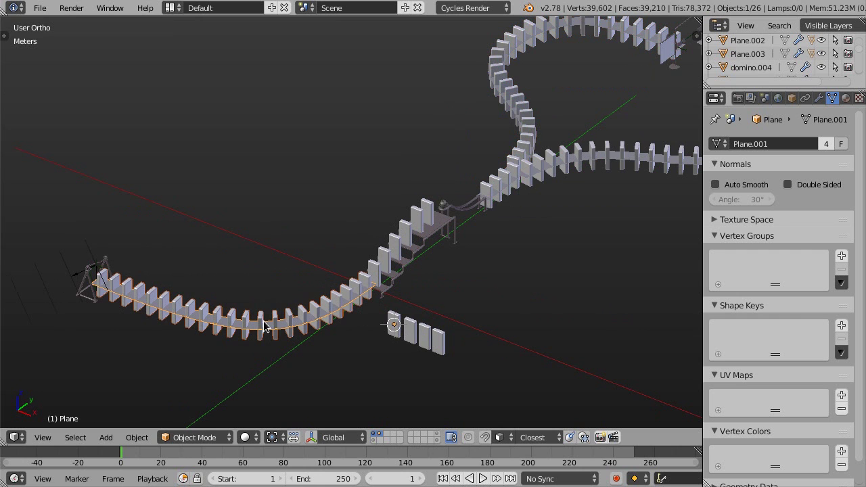
scroll(290, 332, "up", 2)
middle_click_drag(290, 333, 310, 286)
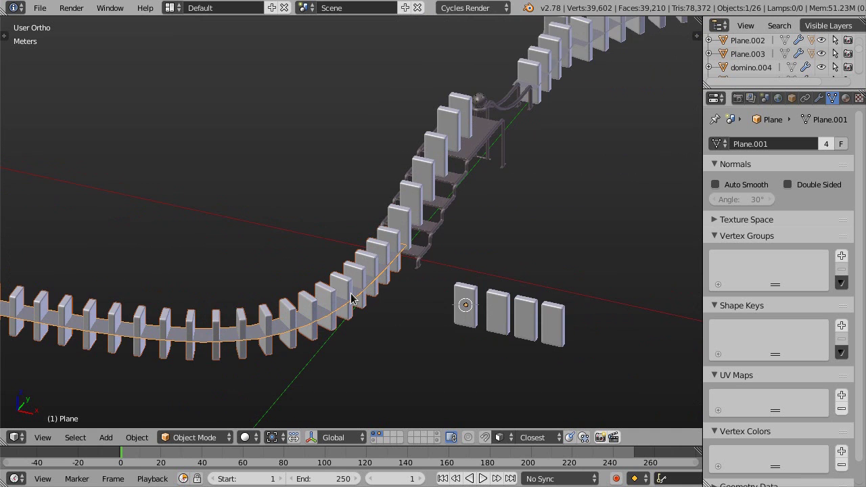
scroll(310, 285, "up", 1)
scroll(315, 295, "down", 5)
scroll(271, 308, "up", 4)
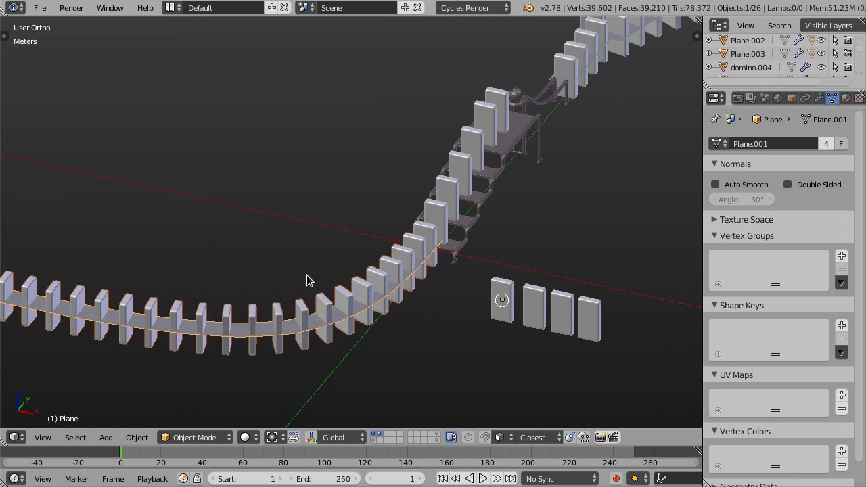
scroll(323, 253, "down", 2)
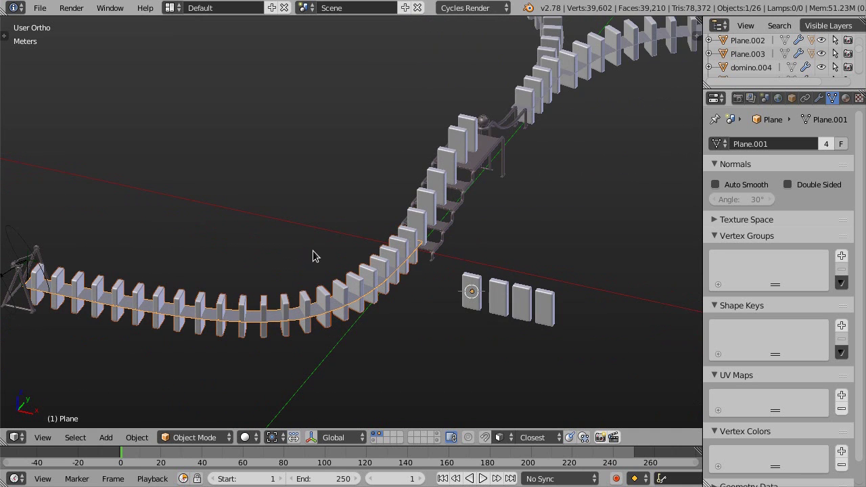
scroll(314, 253, "down", 1)
scroll(327, 306, "up", 1)
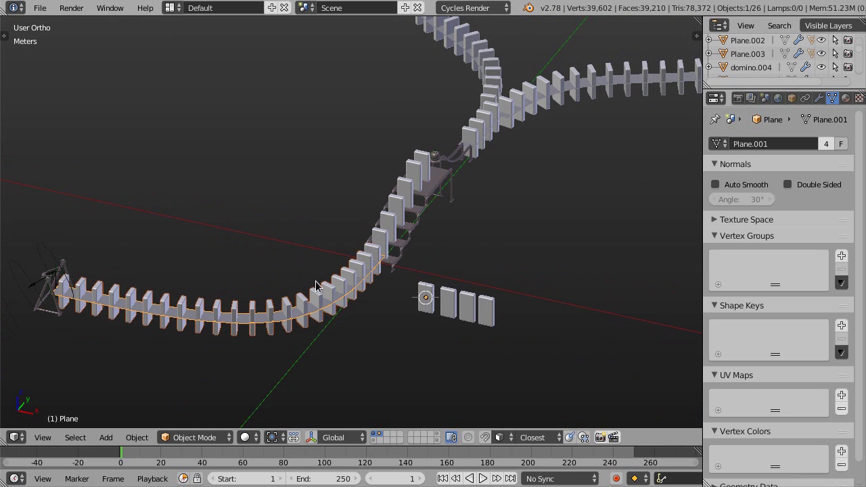
scroll(316, 286, "up", 2)
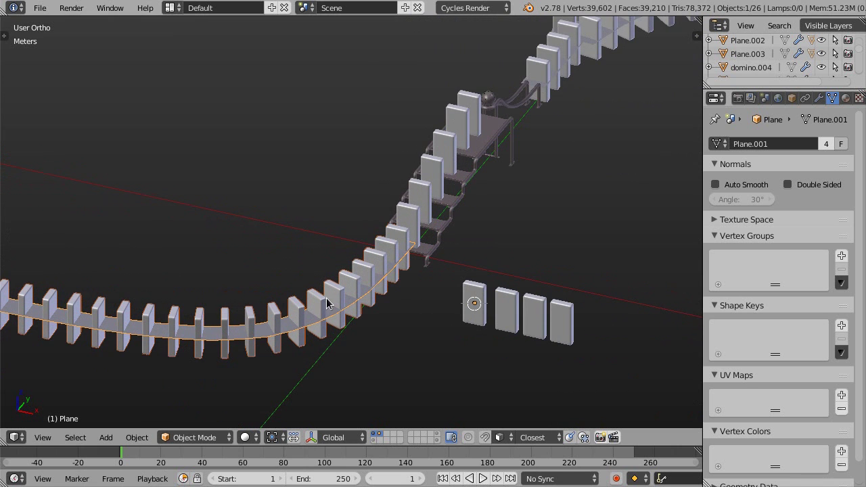
scroll(330, 302, "up", 2)
key("g")
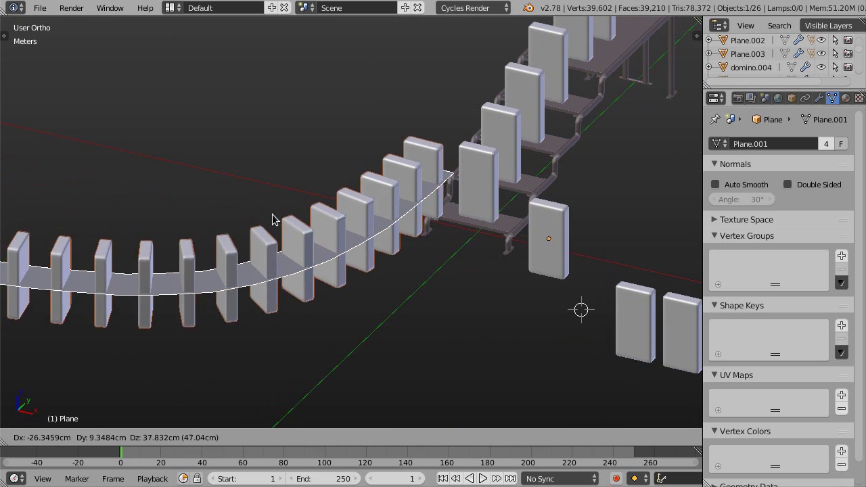
right_click(284, 213)
Select all four domino-row planes, Plane through Plane.003, together and make their duplicates real.
scroll(282, 192, "down", 4)
middle_click_drag(368, 196, 306, 270, "shift")
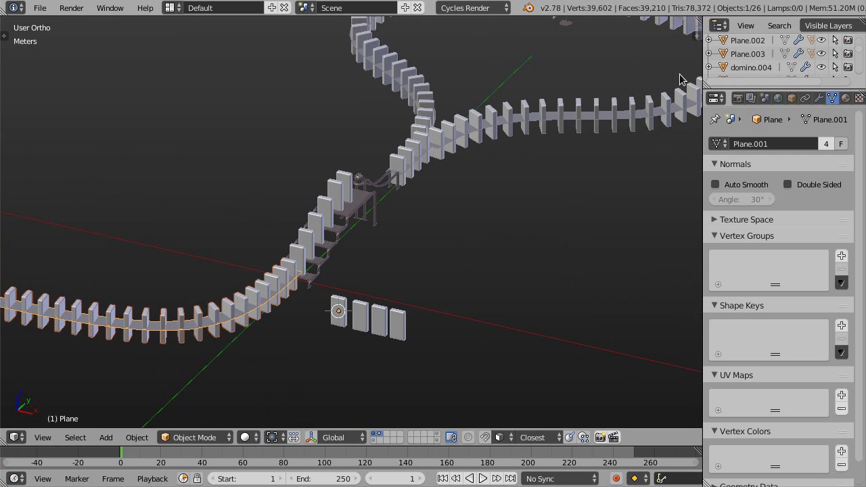
scroll(742, 58, "up", 1)
left_click(747, 53, "ctrl")
left_click(747, 62, "ctrl")
scroll(747, 62, "down", 1)
left_click(747, 60, "ctrl")
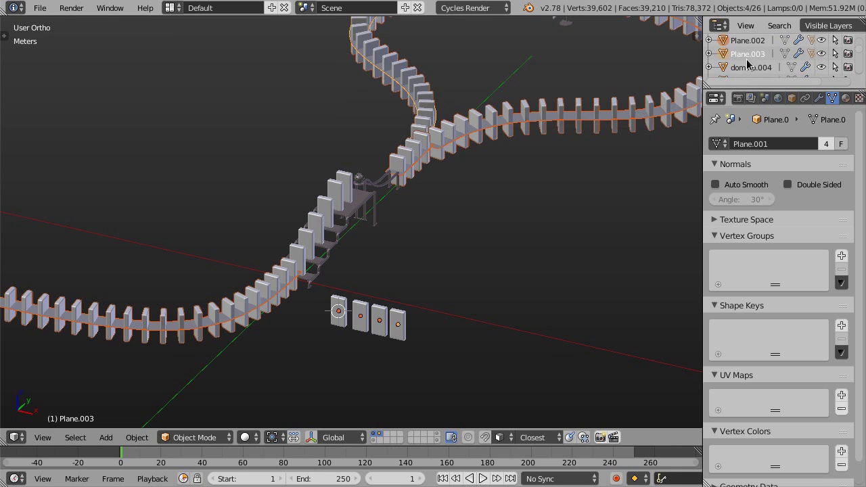
scroll(470, 212, "down", 2)
middle_click_drag(469, 212, 460, 228)
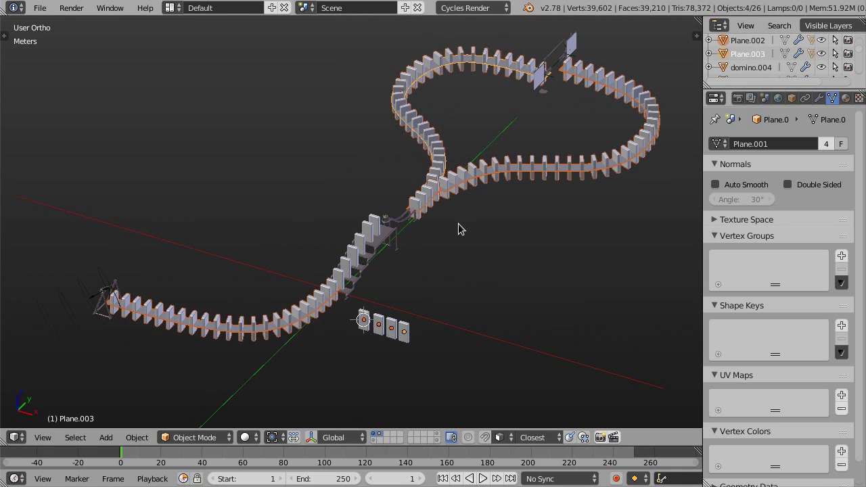
key("ctrl+a")
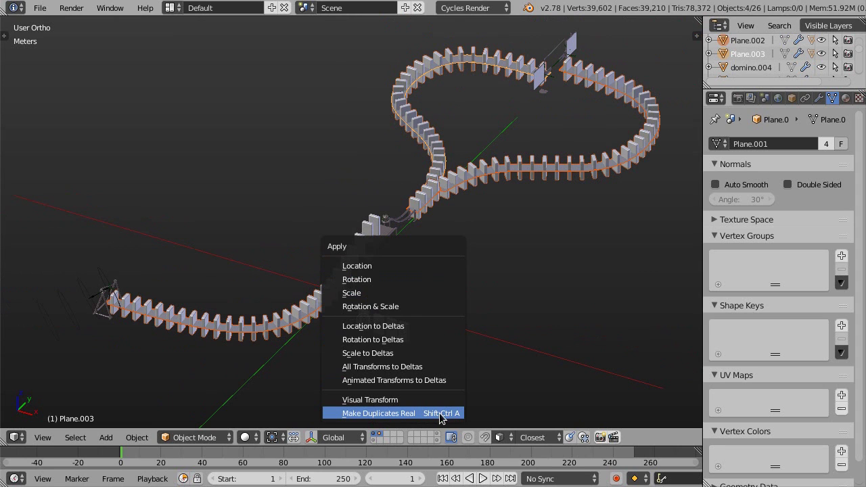
left_click(414, 413)
Check that dominoes in the lower row can be grabbed individually by trying three of them in turn, cancelling each move.
scroll(445, 255, "up", 3)
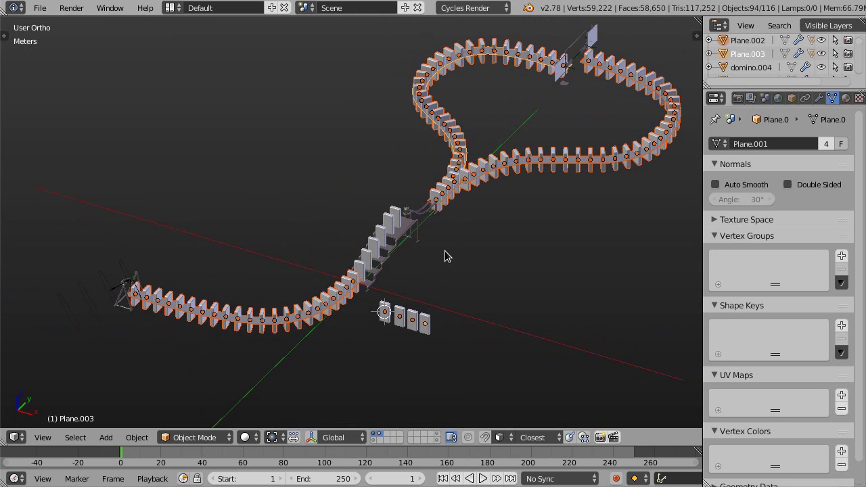
scroll(322, 271, "up", 2)
right_click(338, 237)
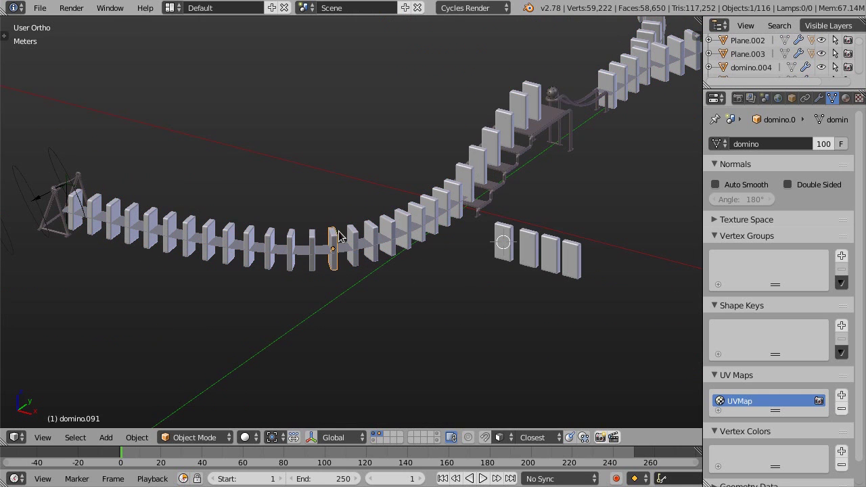
key("g")
key("Escape")
scroll(290, 248, "up", 2)
right_click(271, 251)
key("g")
key("Escape")
right_click(195, 214)
key("g")
key("Escape")
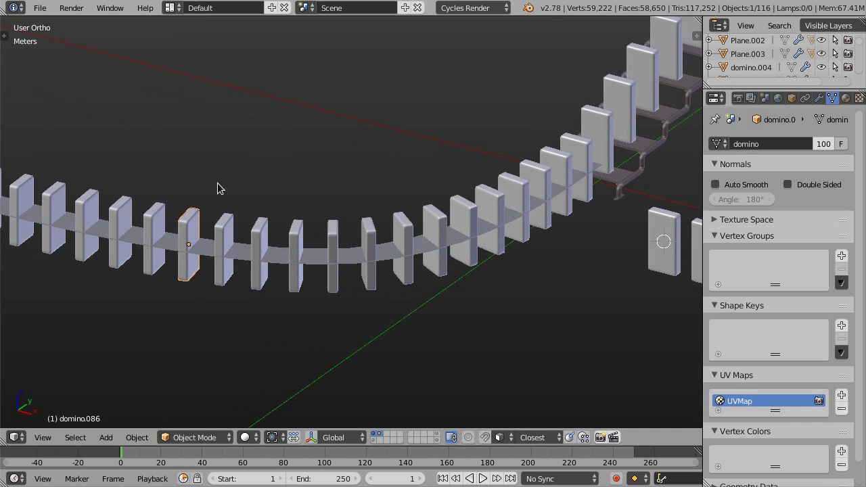
Select the four row planes, Plane through Plane.003, without the real dominoes and move them to layer 11.
scroll(219, 187, "down", 4)
scroll(321, 226, "down", 2)
scroll(342, 230, "up", 2, "shift")
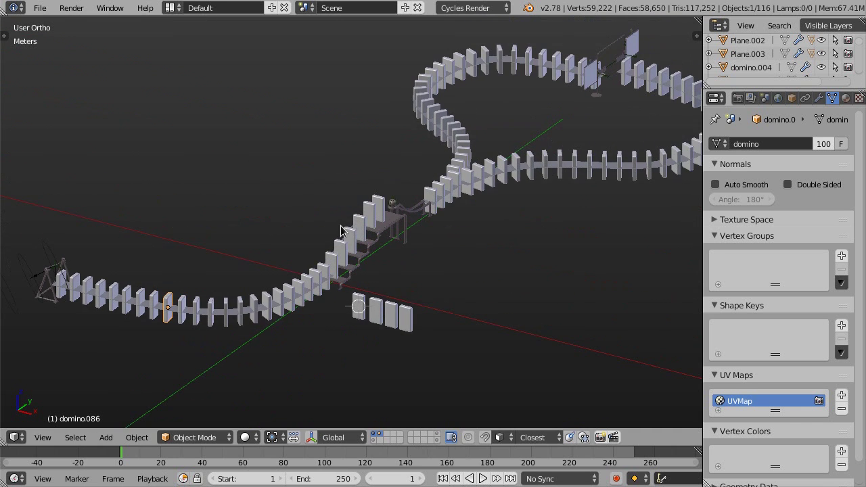
middle_click_drag(361, 264, 474, 203)
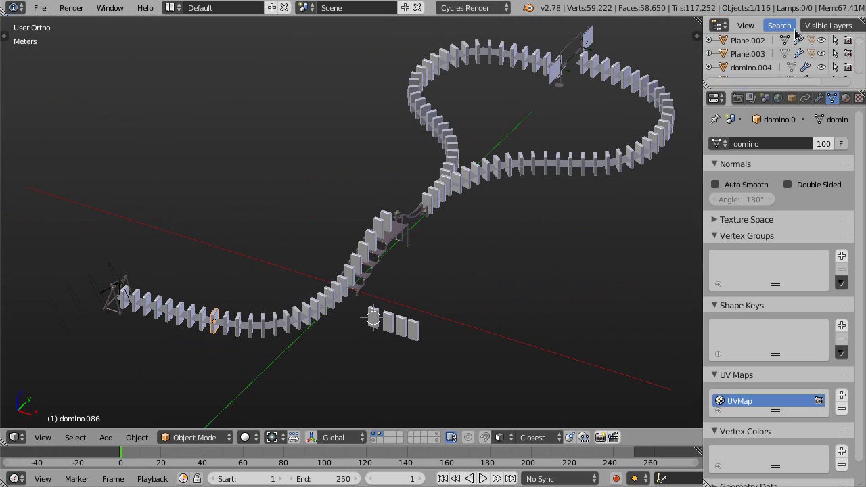
left_click(749, 43)
left_click(751, 54, "shift")
scroll(751, 61, "up", 2)
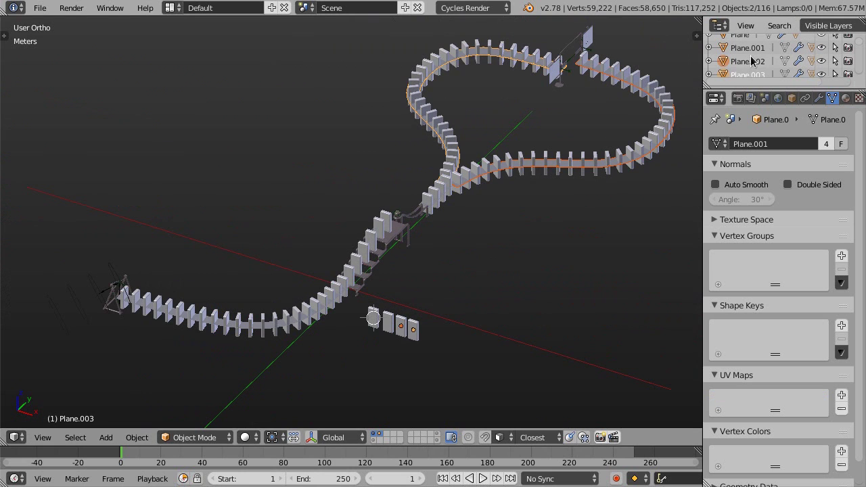
left_click(751, 61)
left_click(748, 48, "ctrl")
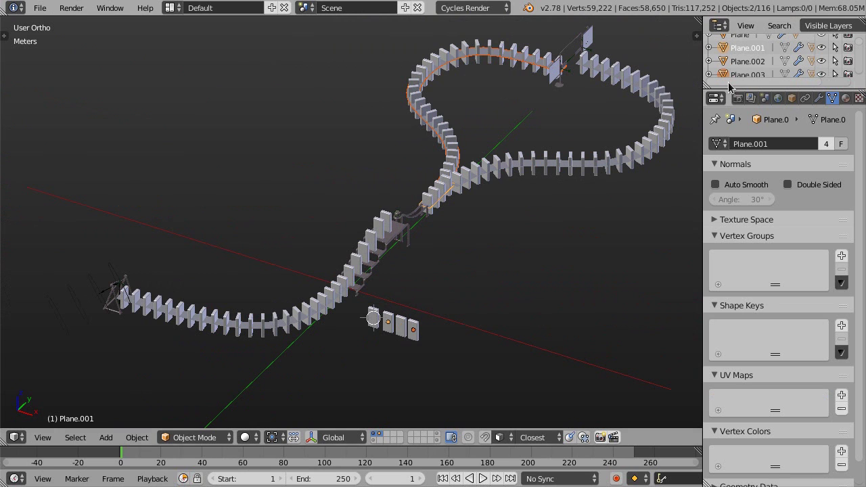
scroll(751, 51, "up", 2)
left_click(745, 57, "ctrl")
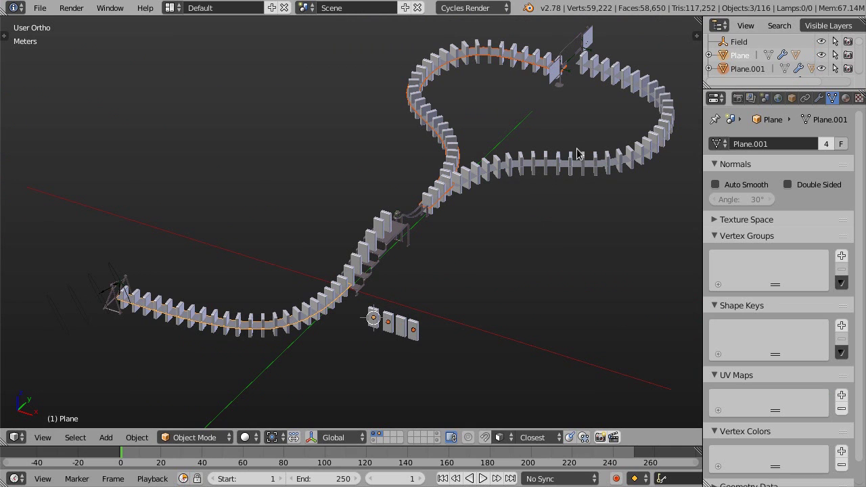
scroll(756, 54, "down", 2)
left_click(749, 63, "ctrl")
key("m")
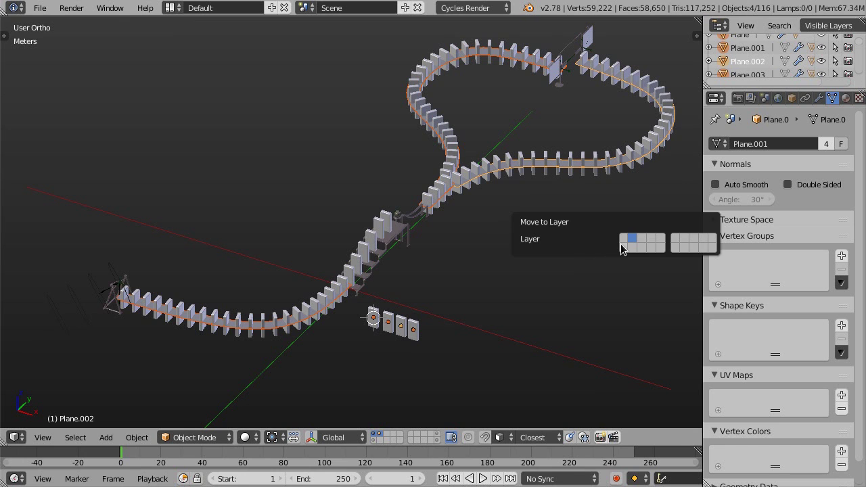
left_click(623, 244)
Box-select the four loose source dominoes beside the stairs and move them to a hidden layer.
mouse_move(458, 251)
middle_mouse_down()
mouse_move(463, 242)
mouse_move(453, 242)
mouse_move(456, 254)
middle_mouse_up()
key("b")
left_click_drag(380, 292, 448, 336)
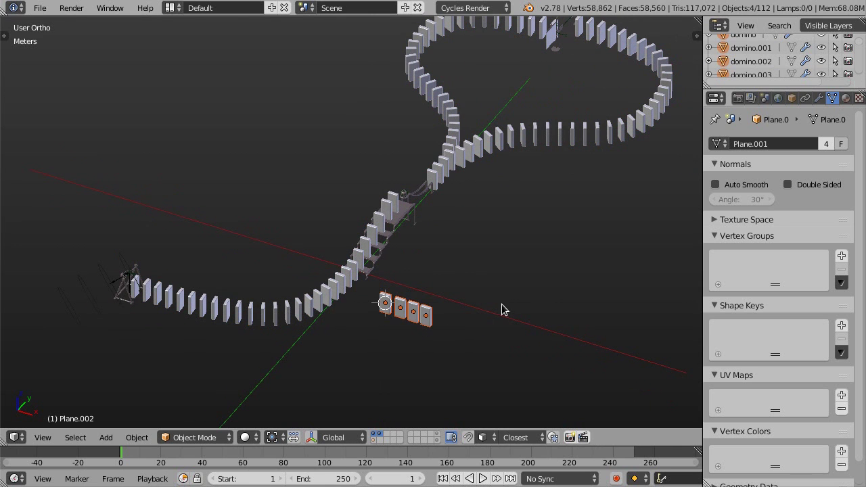
key("m")
left_click(611, 333)
Pick one domino in the lower row and use Select Linked by Material to select every domino in the scene.
middle_click_drag(422, 283, 377, 310)
scroll(312, 341, "up", 5)
right_click(309, 328)
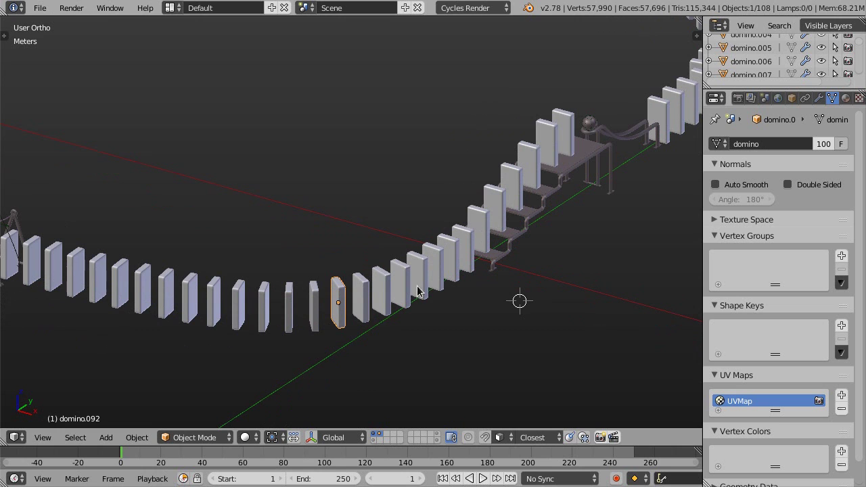
scroll(460, 278, "down", 3)
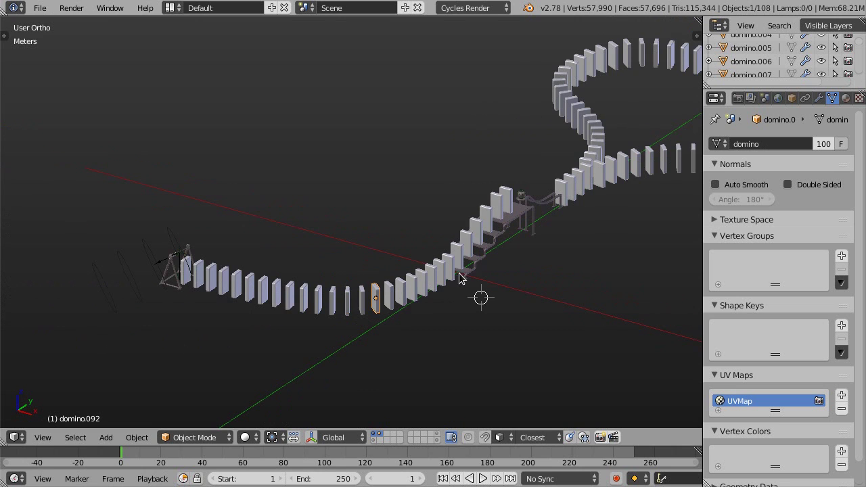
middle_click_drag(392, 277, 392, 281)
key("shift+l")
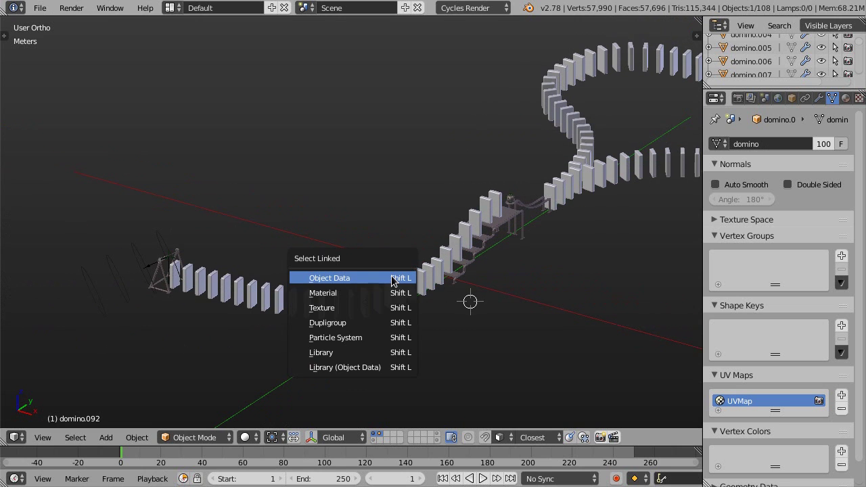
left_click(351, 294)
middle_click_drag(353, 295, 456, 236)
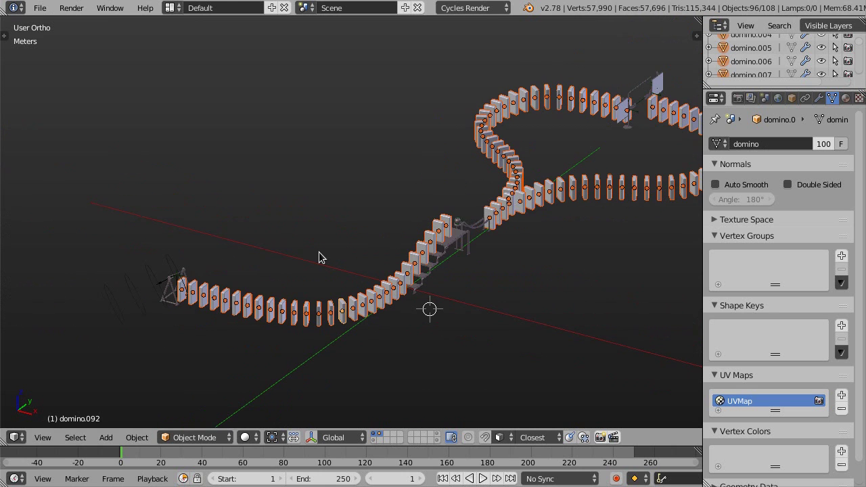
Show the Rigid Body Tools and add active rigid bodies to all selected dominoes.
key("t")
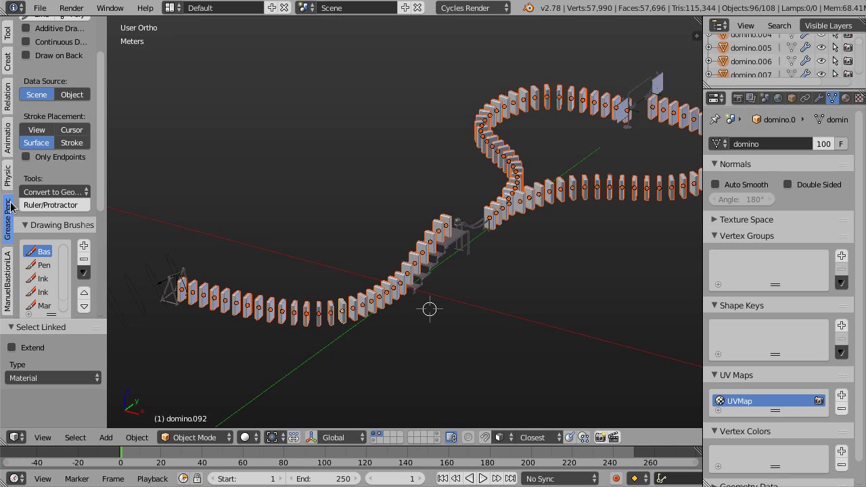
left_click(8, 179)
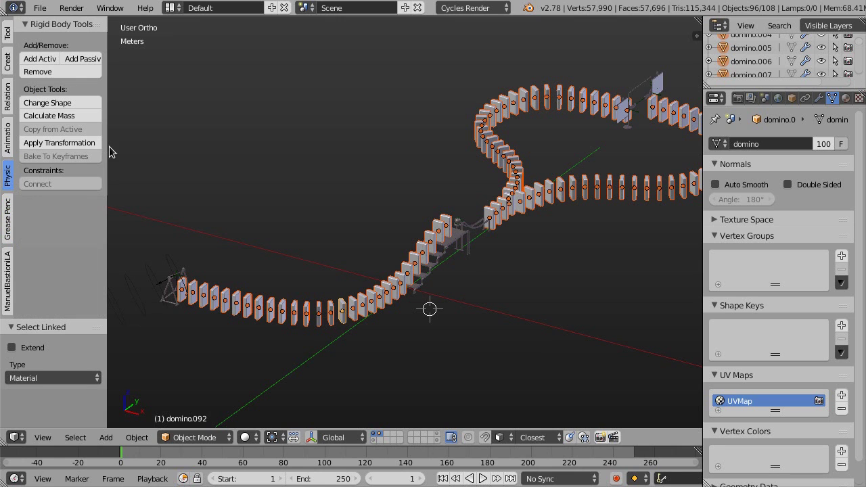
left_click_drag(108, 146, 121, 143)
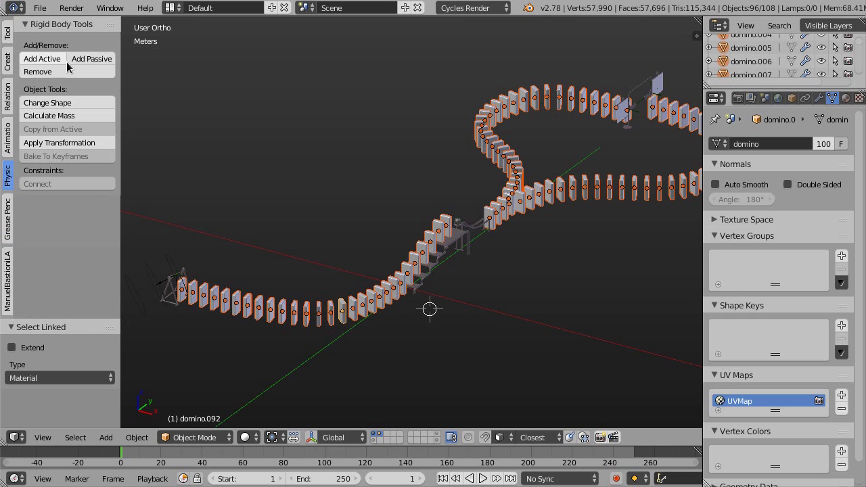
left_click(54, 63)
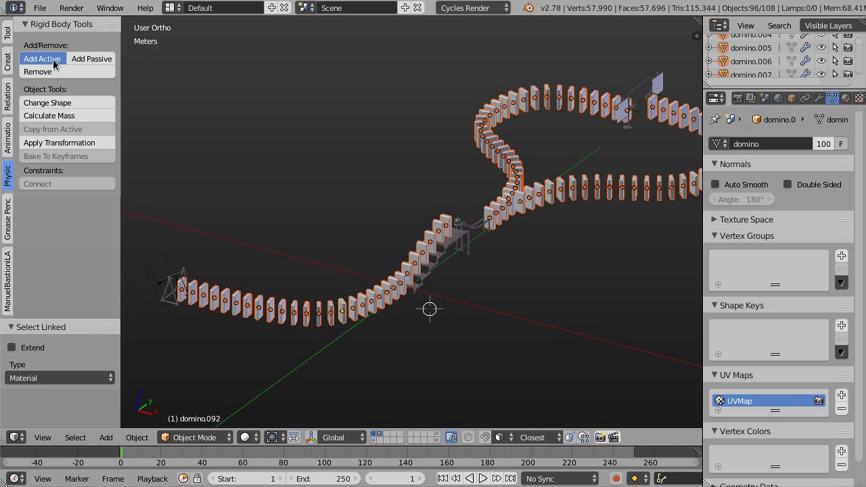
scroll(253, 297, "up", 4)
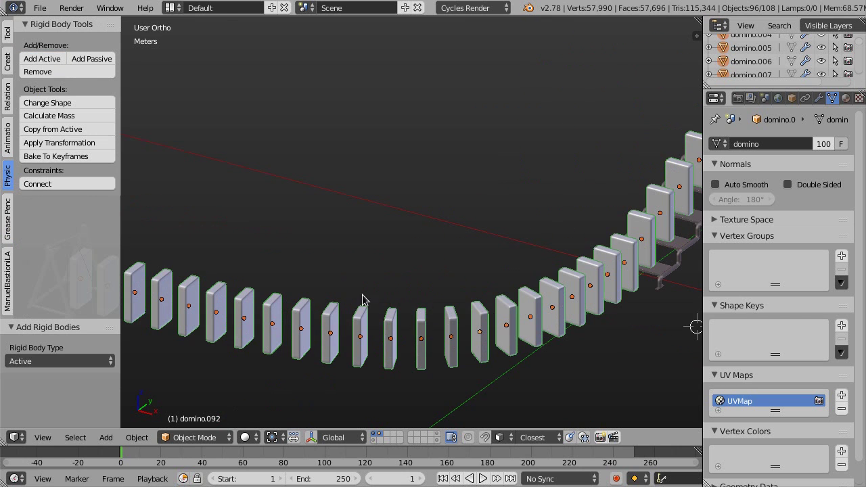
scroll(315, 257, "down", 3)
Calculate the mass of all selected dominoes with the Plastic material preset, and clear the selection.
middle_click_drag(345, 262, 3, 127)
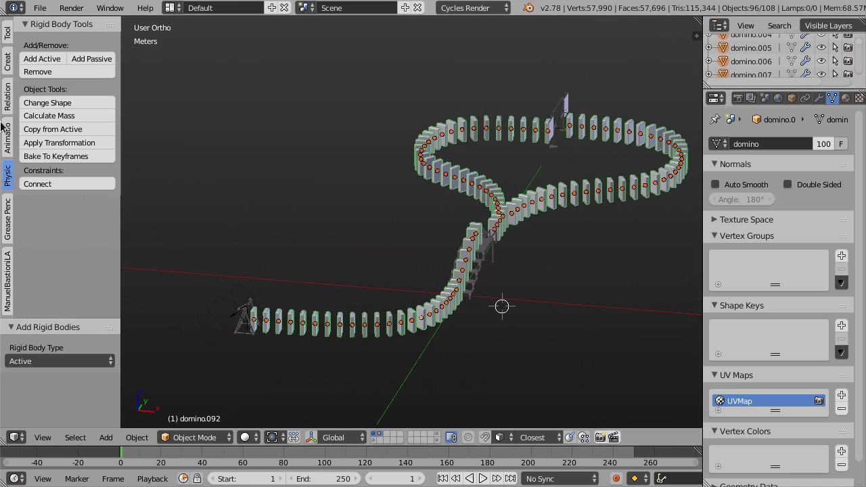
left_click(67, 116)
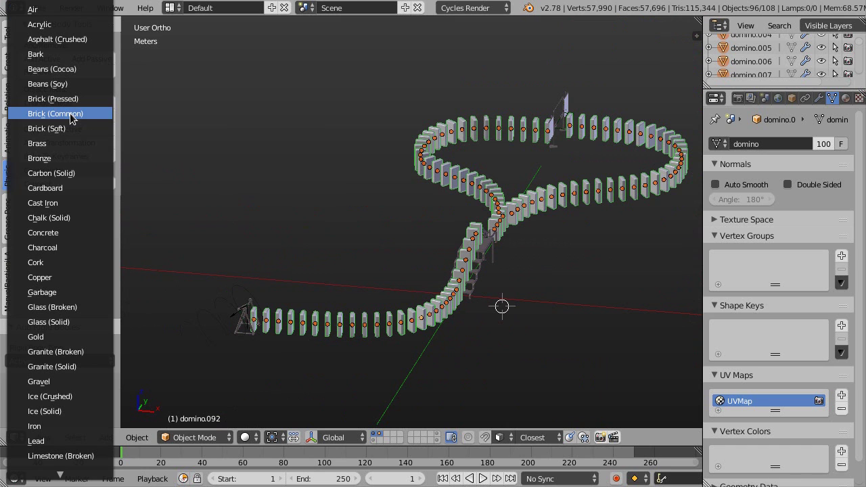
mouse_move(73, 469)
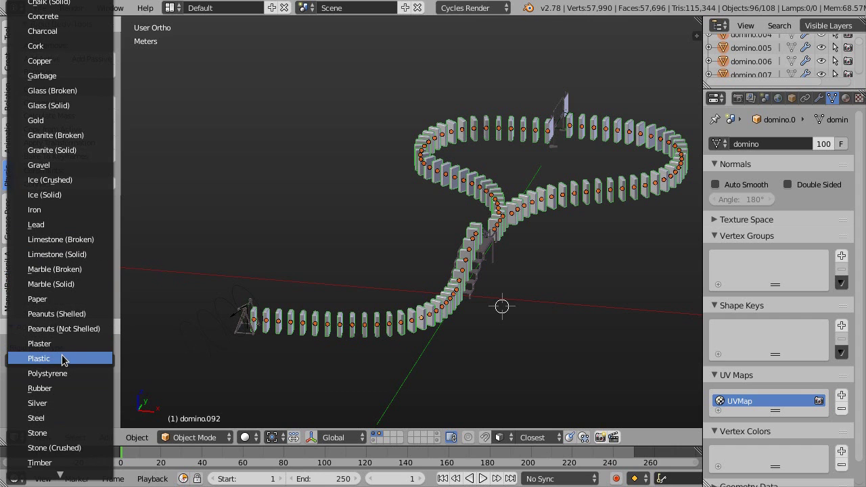
left_click(63, 360)
scroll(357, 286, "right", 3)
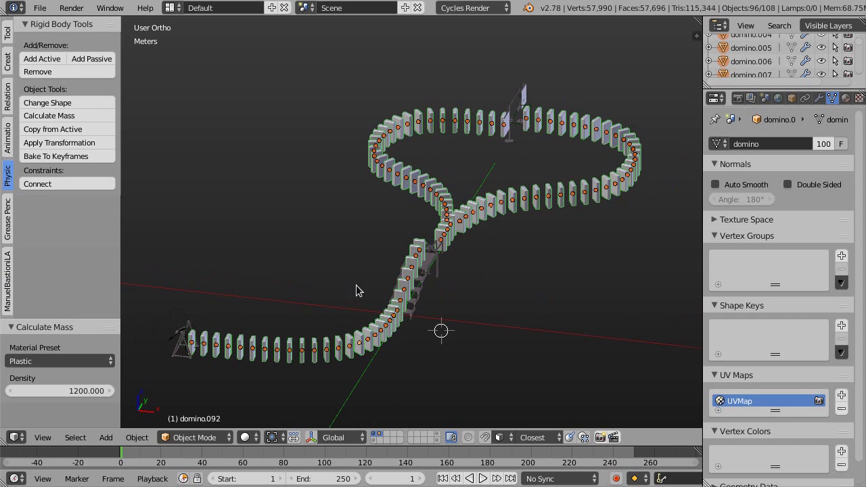
key("a")
In top view, reset the 3D cursor to the scene origin and add a mesh plane there.
middle_click_drag(356, 286, 391, 295)
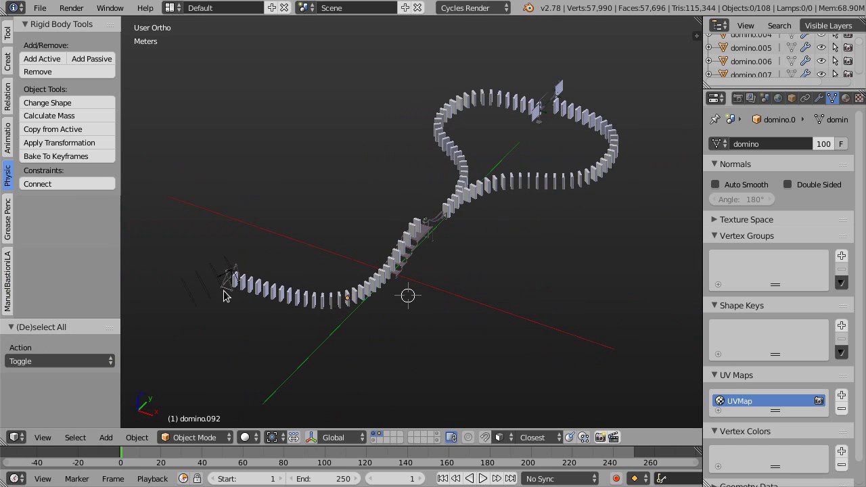
middle_click_drag(398, 254, 325, 250)
middle_click_drag(430, 315, 443, 298)
key("KP_7")
scroll(423, 247, "down", 2)
middle_click_drag(419, 226, 408, 256, "shift")
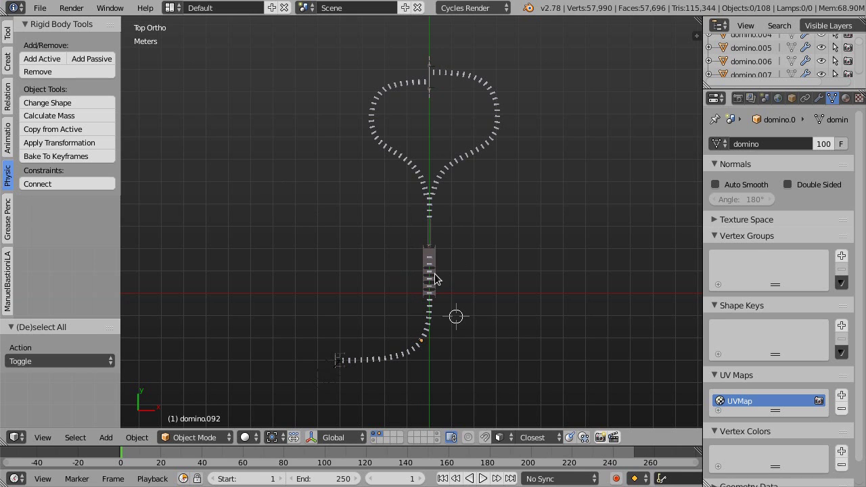
key("shift+a")
middle_click_drag(473, 294, 335, 288, "shift")
scroll(335, 287, "up", 2)
key("shift+a")
mouse_move(336, 292)
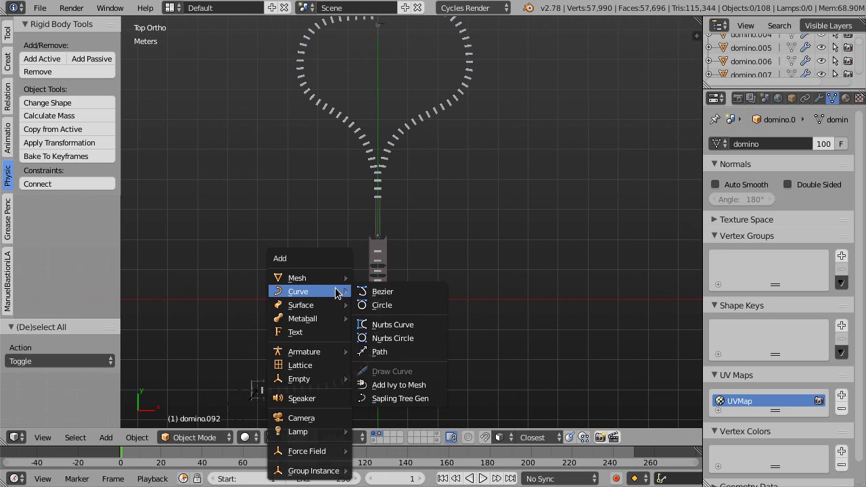
mouse_move(297, 278)
left_click(376, 278)
scroll(416, 270, "down", 2)
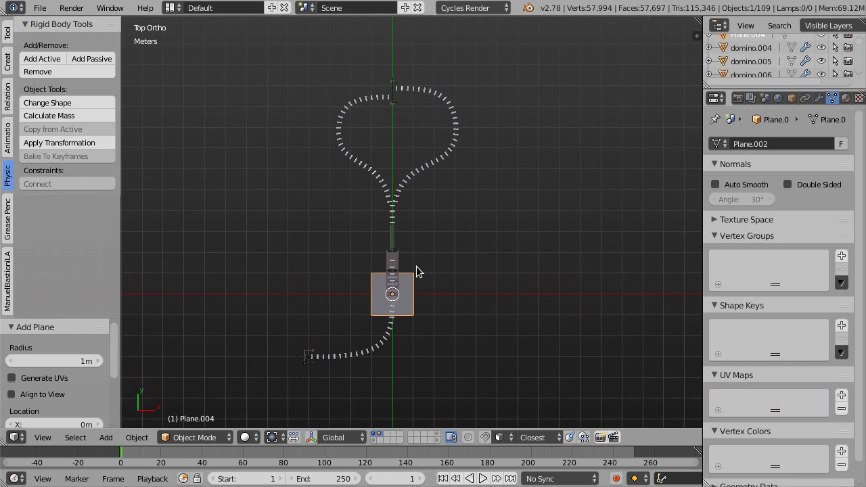
Scale the new plane's geometry in Edit Mode by about 7.11, followed by a reduction of about 0.67.
key("Tab")
key("s")
left_click(512, 354)
key("s")
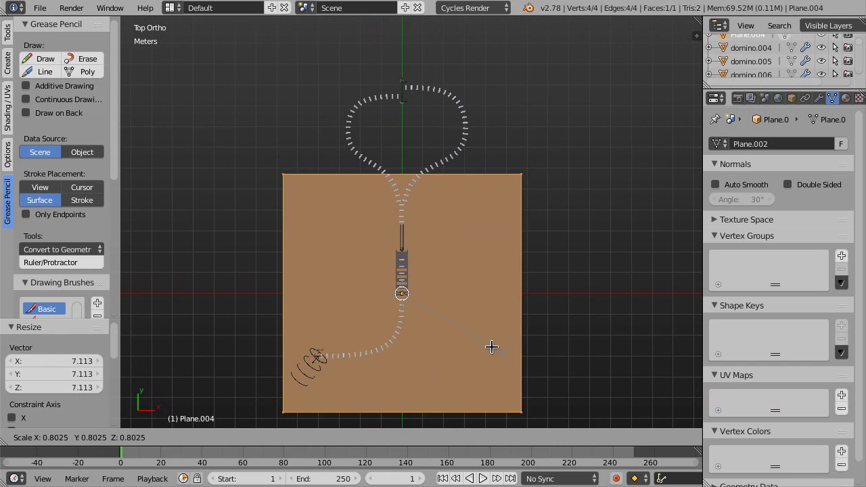
left_click(365, 289)
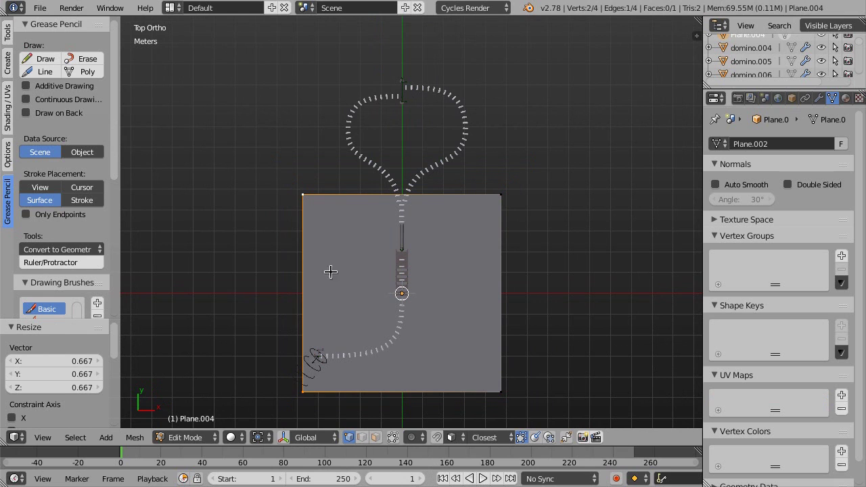
Extend the ground plane beneath the whole domino run, moving its left edge about 78 cm outward along X and its far edge about 6.26 m along Y.
key("g")
key("x")
left_click(332, 269)
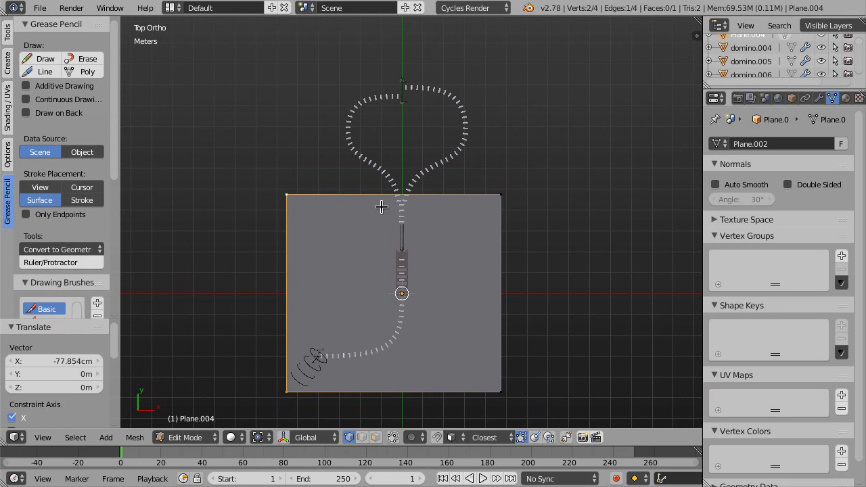
key("g")
key("y")
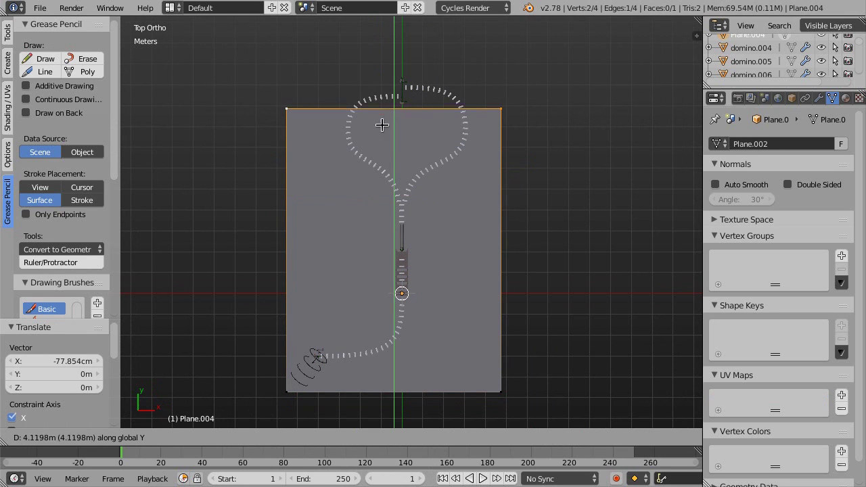
left_click(384, 112)
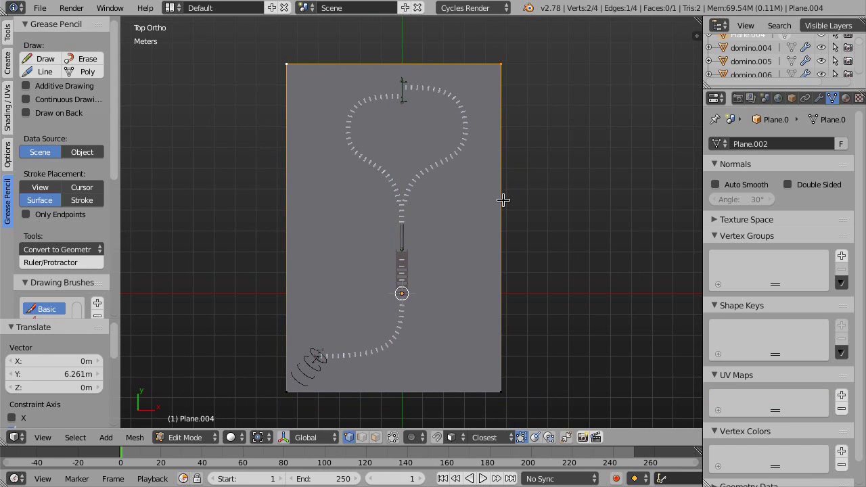
key("Tab")
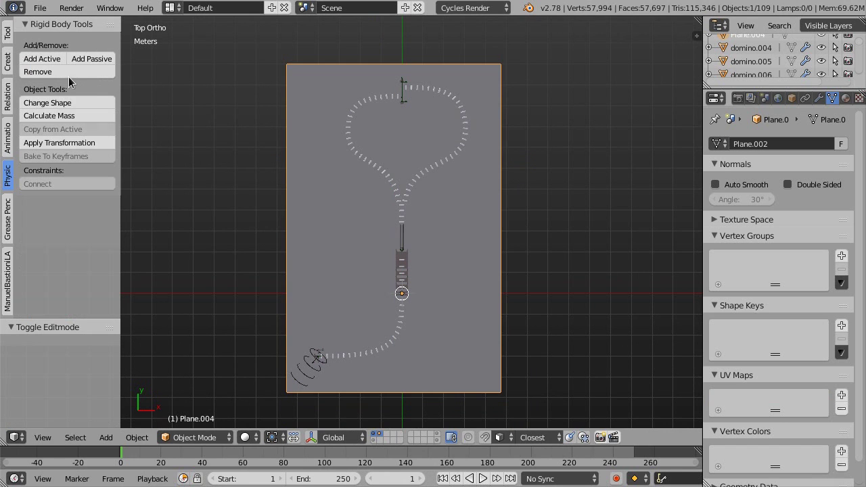
Add a passive rigid body to the ground plane and set its collision margin to 1 mm.
left_click(94, 59)
middle_click_drag(498, 304, 417, 274)
middle_click_drag(446, 310, 530, 253)
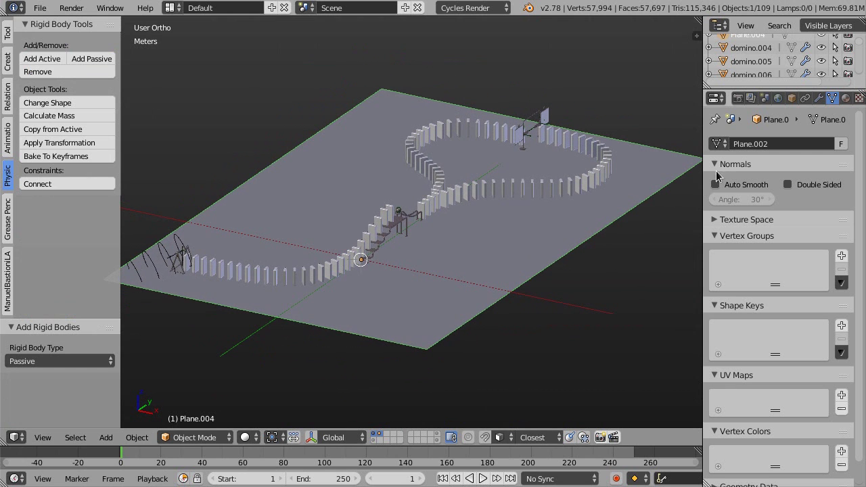
scroll(775, 101, "down", 5)
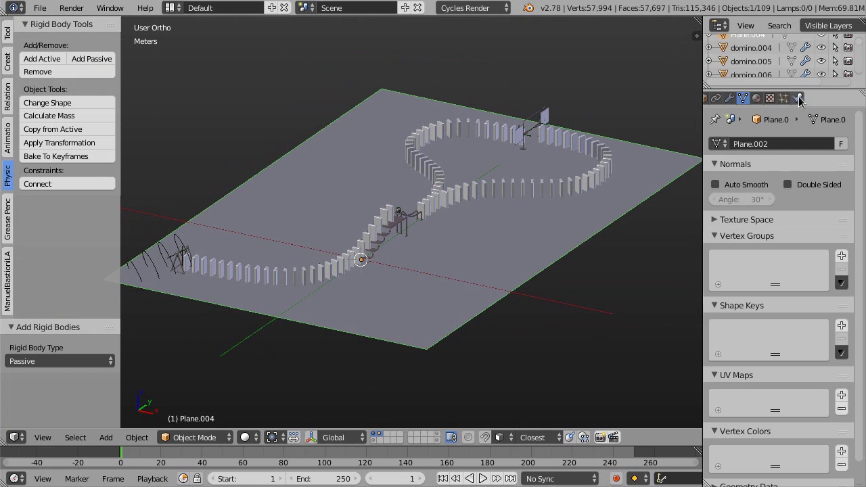
left_click(799, 99)
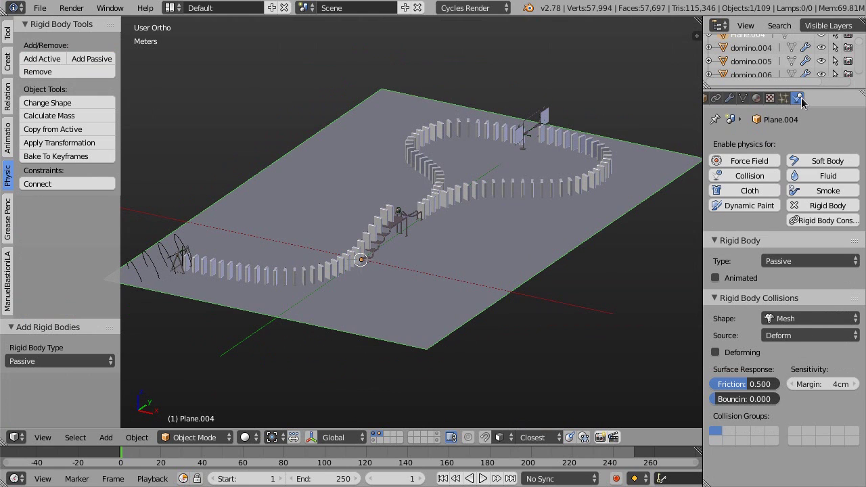
left_click(824, 383)
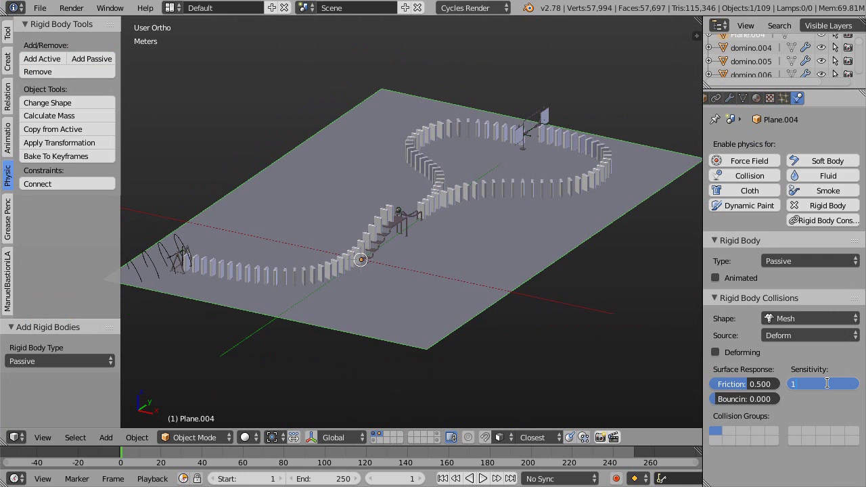
key("Return")
Hide the tool shelf and examine the domino chain on the ground plane from the launcher to the stairs.
middle_click_drag(300, 284, 303, 236)
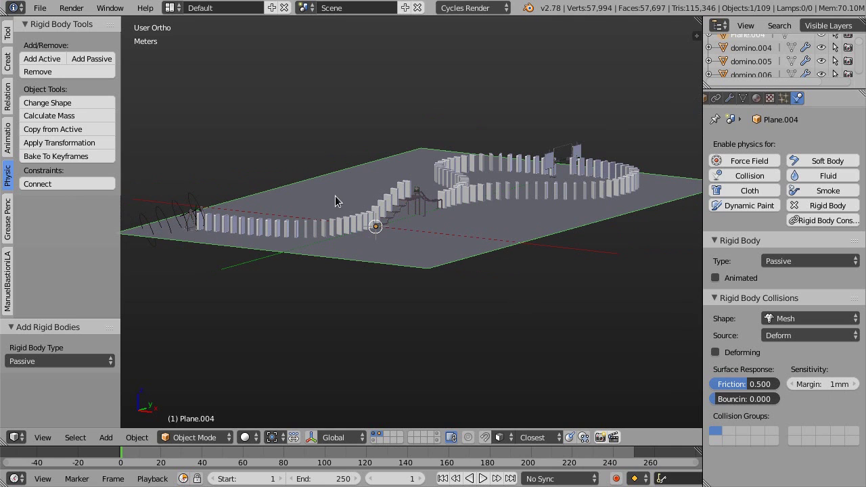
middle_click_drag(290, 228, 331, 238)
middle_click_drag(406, 203, 298, 257)
scroll(267, 266, "up", 3)
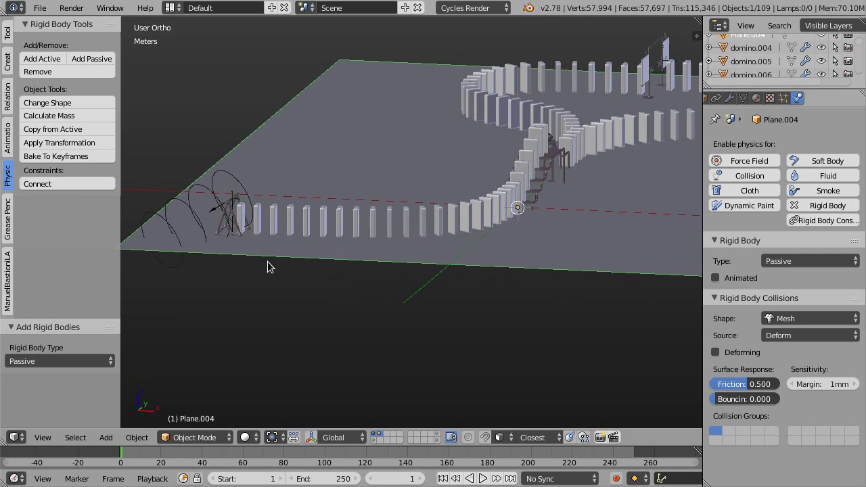
scroll(342, 230, "down", 3)
key("t")
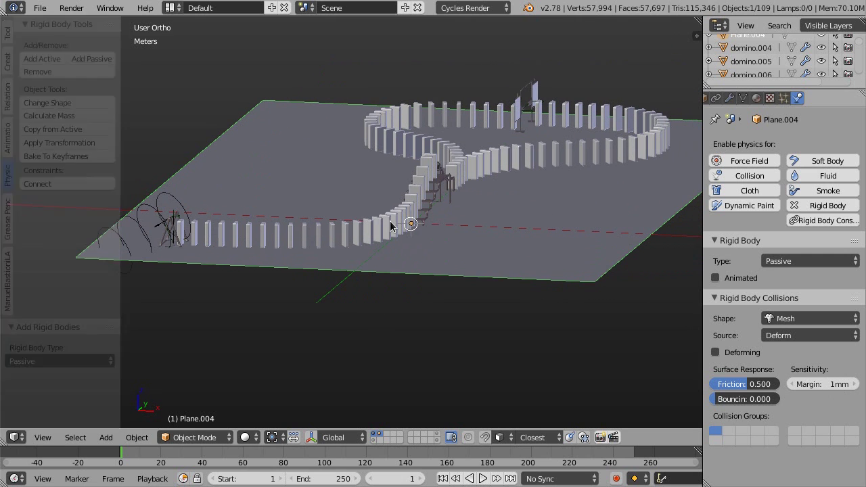
middle_click_drag(418, 225, 373, 240)
scroll(372, 239, "up", 1)
scroll(360, 255, "up", 2)
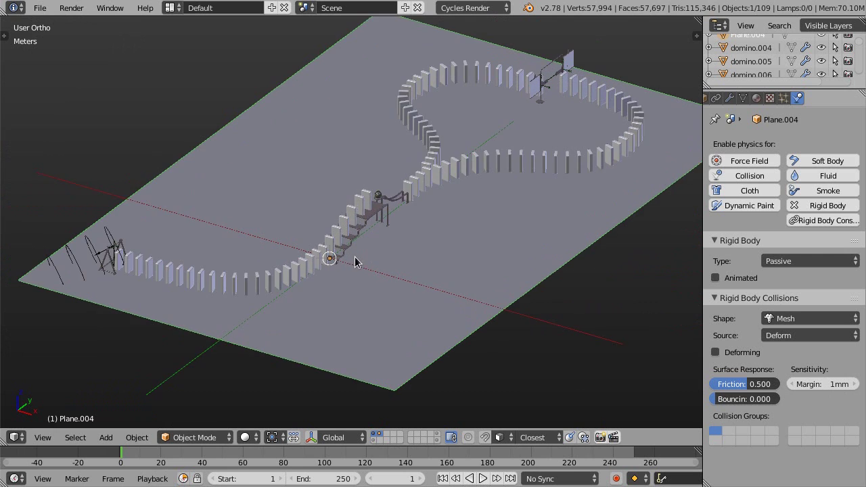
scroll(358, 252, "up", 1)
scroll(359, 253, "up", 1)
scroll(221, 247, "up", 3)
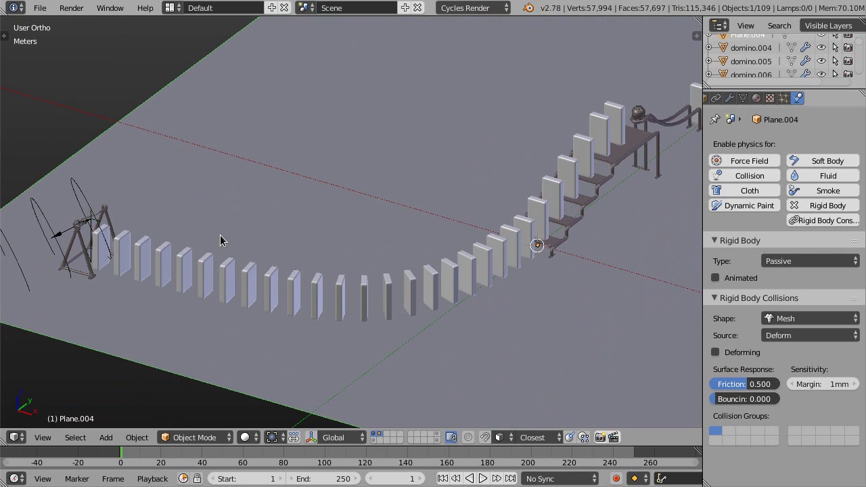
Enable Simplify in the scene settings with the viewport subdivision at 0.
middle_click_drag(737, 103, 828, 102)
middle_click_drag(776, 99, 778, 100)
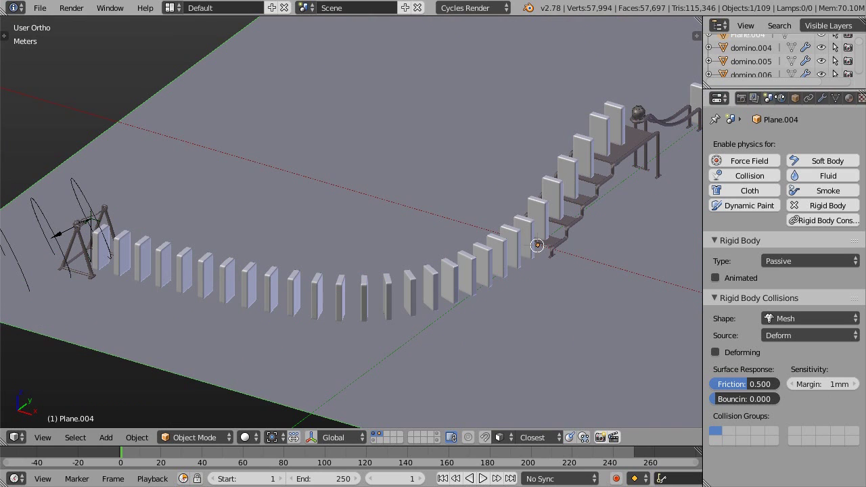
left_click(768, 99)
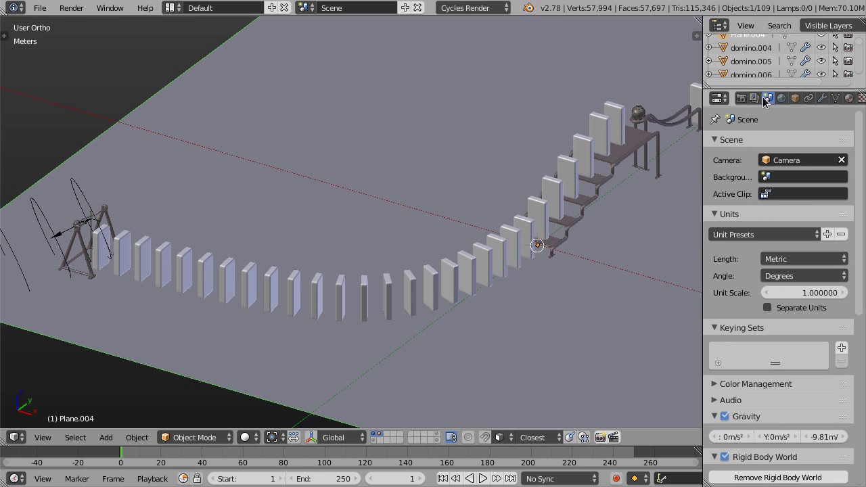
scroll(845, 401, "down", 10)
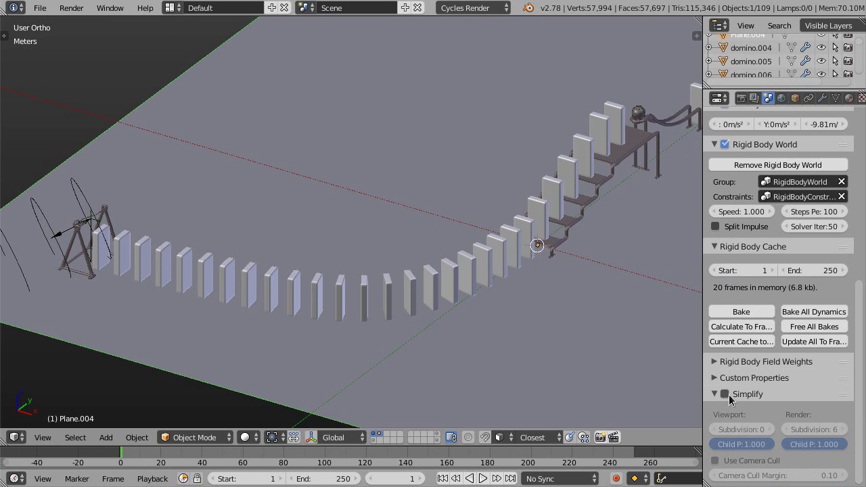
left_click(725, 395)
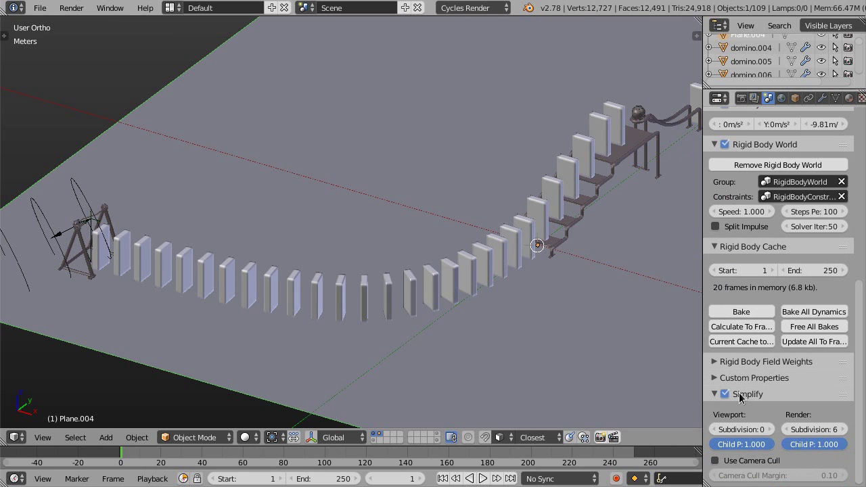
scroll(193, 280, "up", 3)
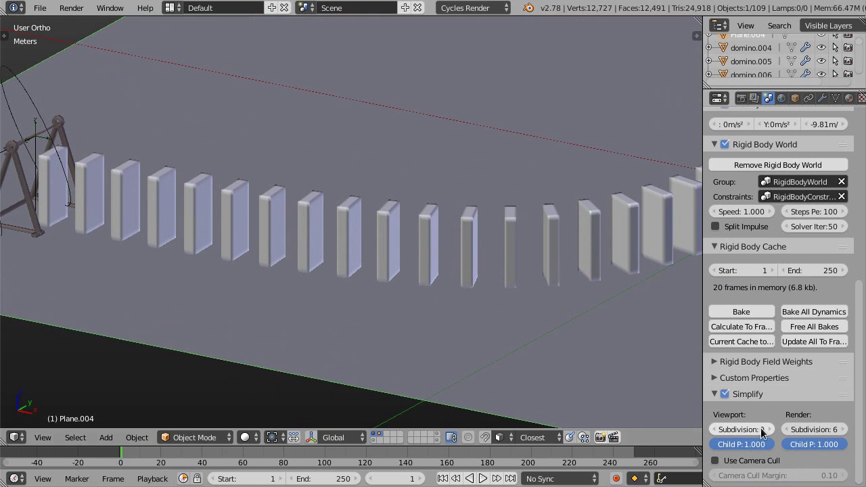
left_click_drag(762, 433, 737, 433)
Play the rigid body simulation from frame 1 and follow the chain reaction along the stairs, ball track, domino loop and gate.
scroll(358, 221, "down", 4)
middle_click_drag(335, 240, 208, 238)
scroll(116, 220, "up", 3)
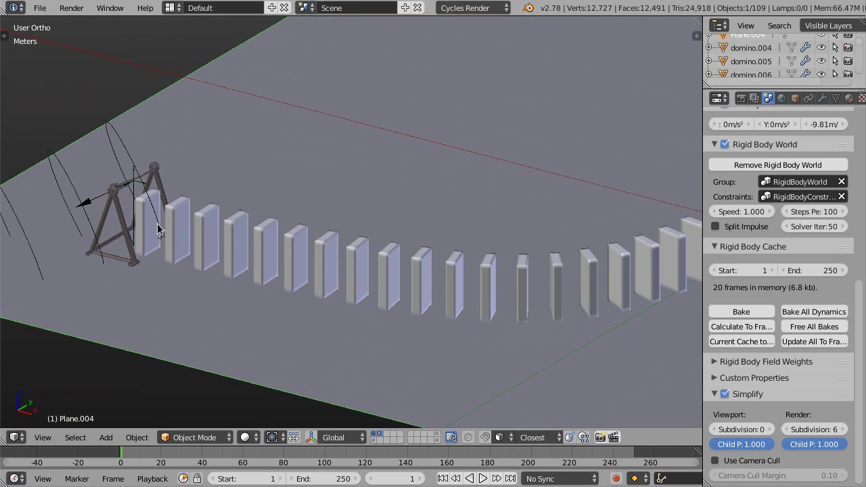
key("alt+a")
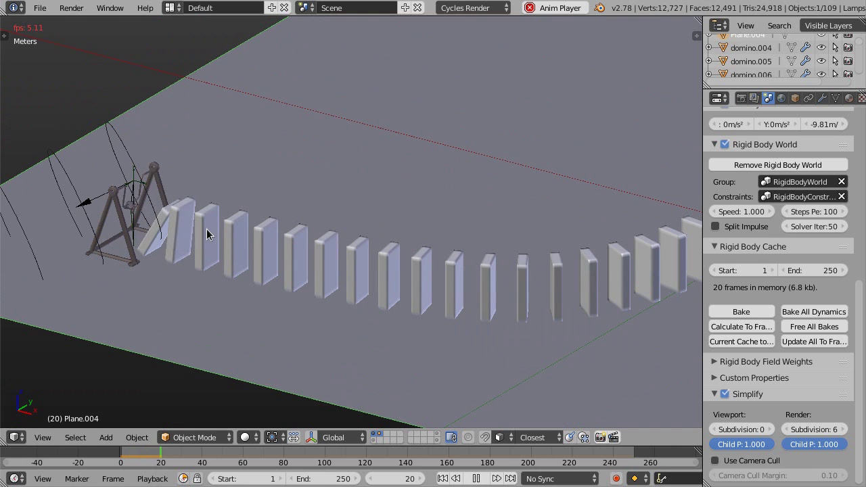
scroll(203, 240, "down", 2)
middle_click_drag(203, 240, 187, 257)
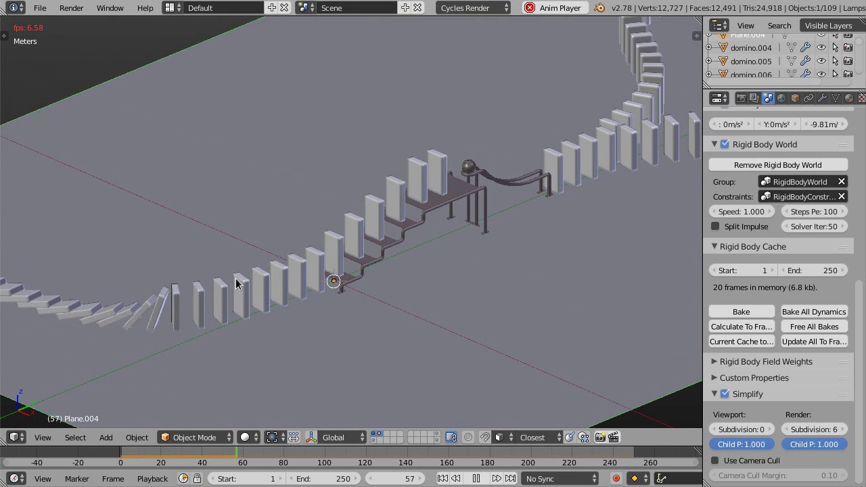
middle_click_drag(469, 240, 379, 276)
scroll(376, 274, "up", 2)
scroll(345, 190, "up", 2)
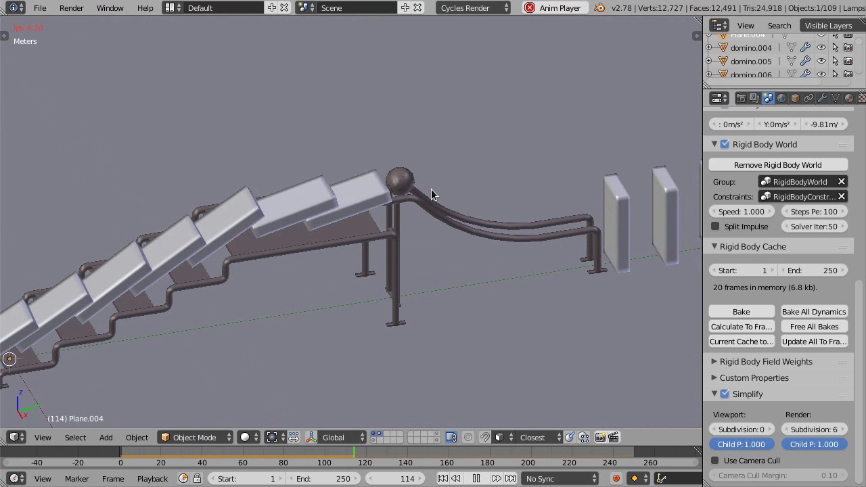
middle_click_drag(336, 211, 485, 274)
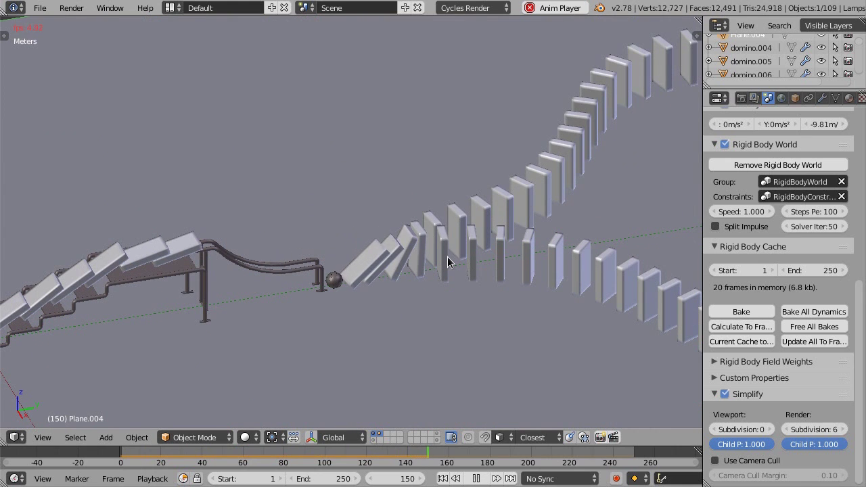
middle_click_drag(317, 182, 609, 177)
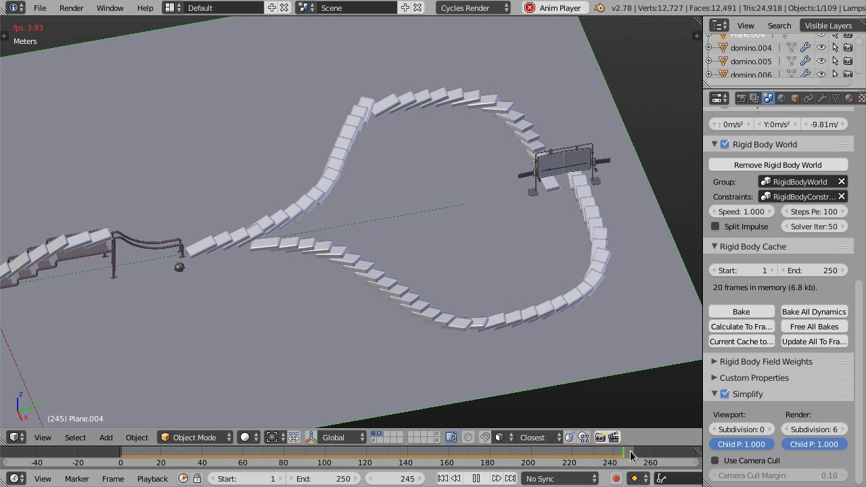
key("Escape")
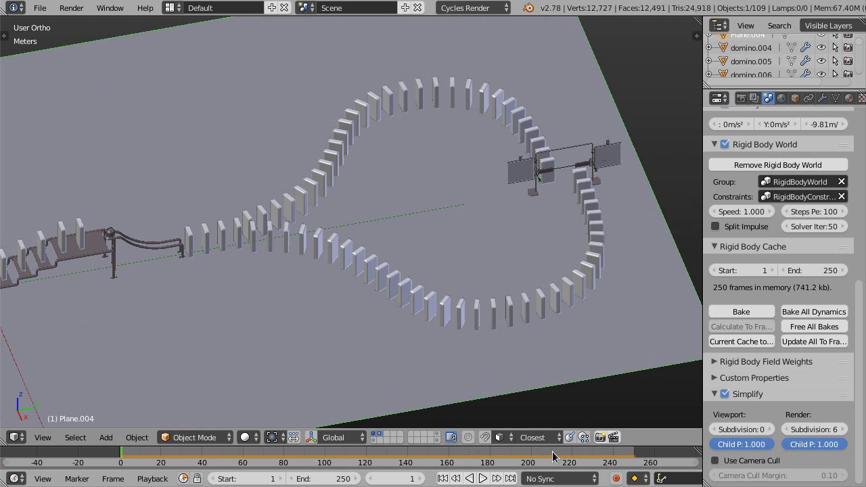
Check the last dominoes around frame 226, and set the end frame of the timeline and the rigid body cache to 300.
left_click(555, 457)
key("alt+a")
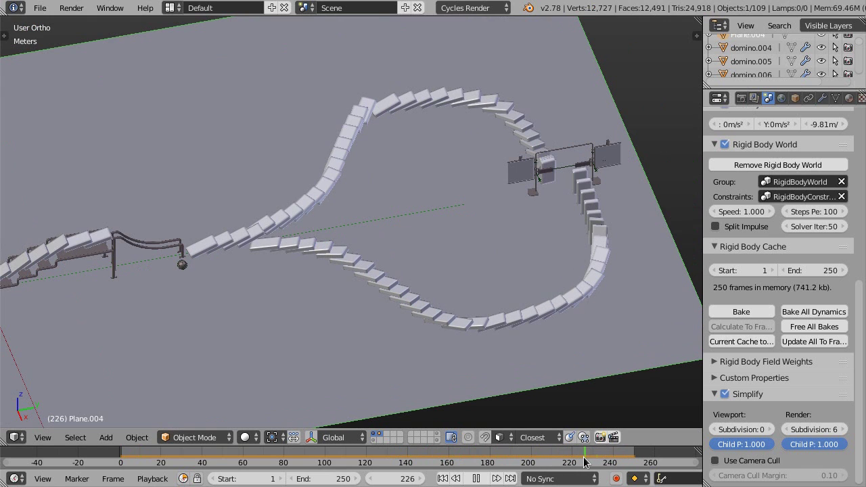
key("alt+a")
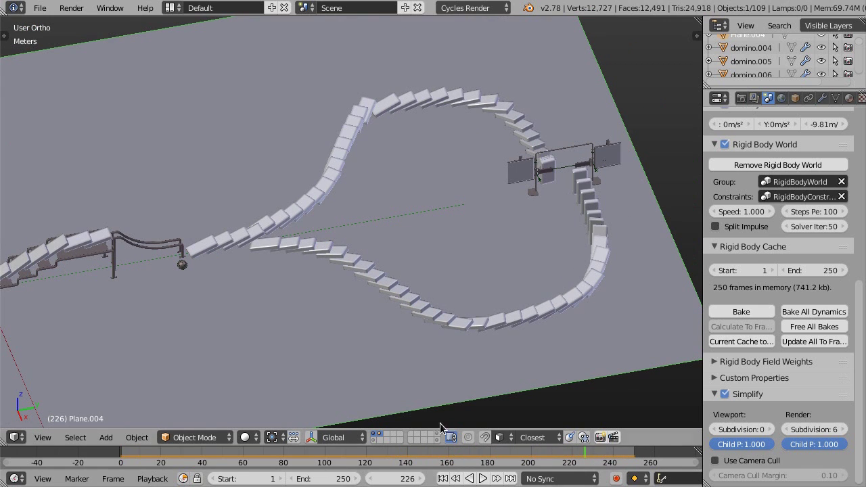
left_click(331, 479)
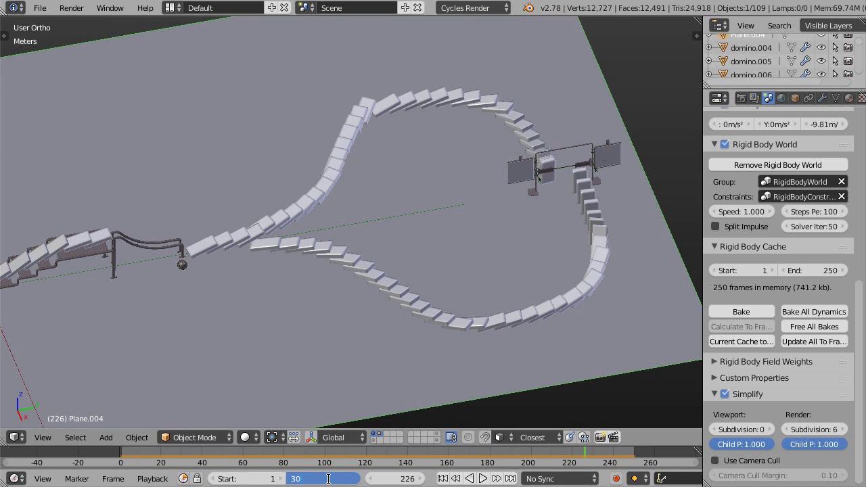
key("Return")
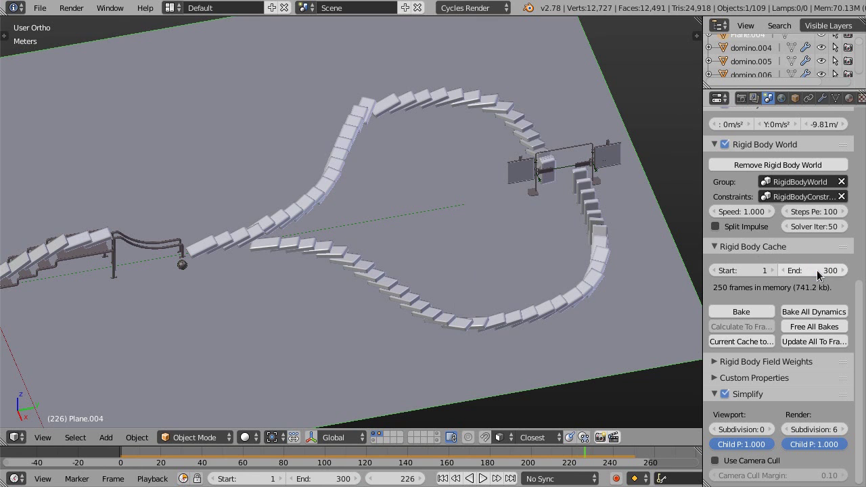
Play the simulation on from frame 243 to check the gate's motion in the extended frame range.
scroll(408, 207, "down", 2)
middle_click_drag(408, 207, 481, 223)
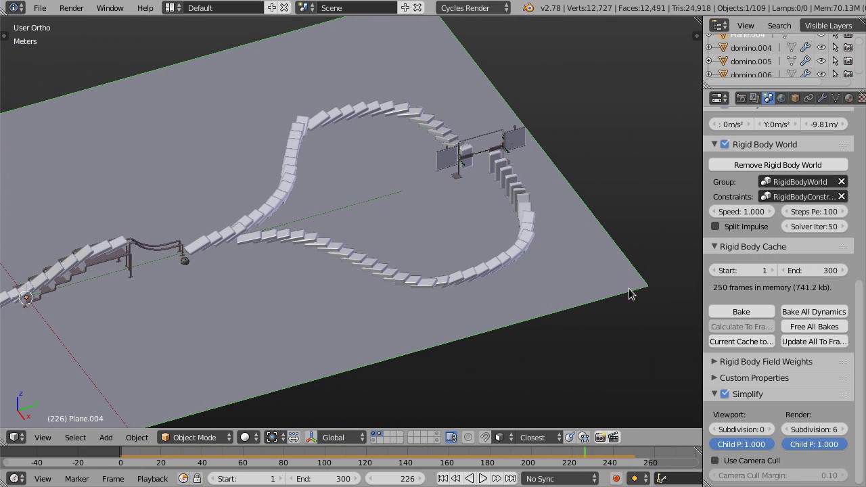
key("alt+a")
key("alt+a")
left_click(619, 462)
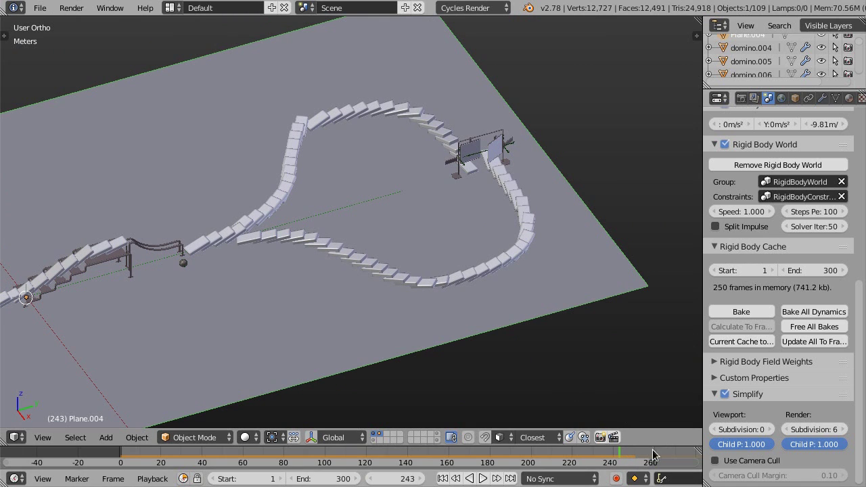
key("alt+a")
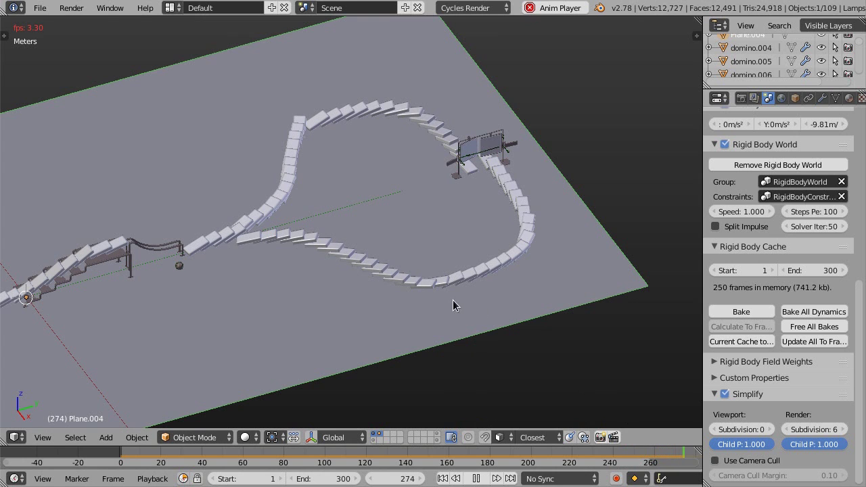
middle_click_drag(429, 255, 451, 275)
key("Escape")
Play the animation in reverse, go to frame 250 and inspect the stray domino beyond the ground plane's edge.
key("shift+alt+a")
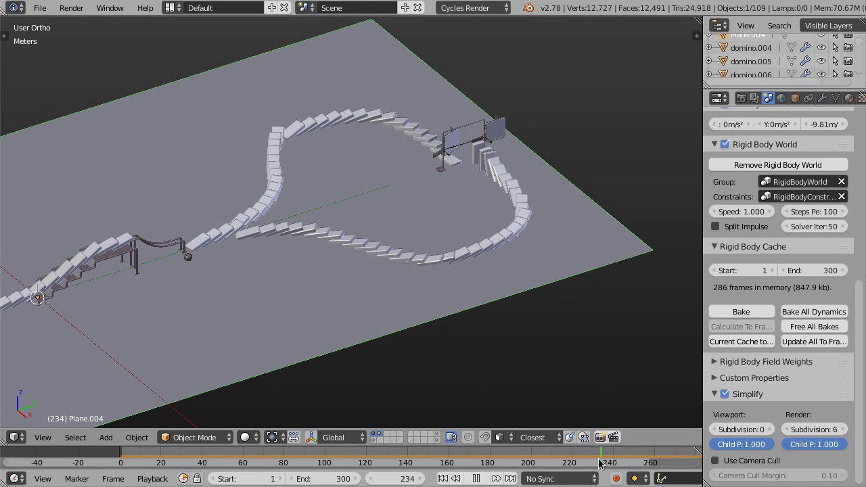
left_click_drag(614, 462, 632, 459)
middle_click_drag(508, 350, 507, 327)
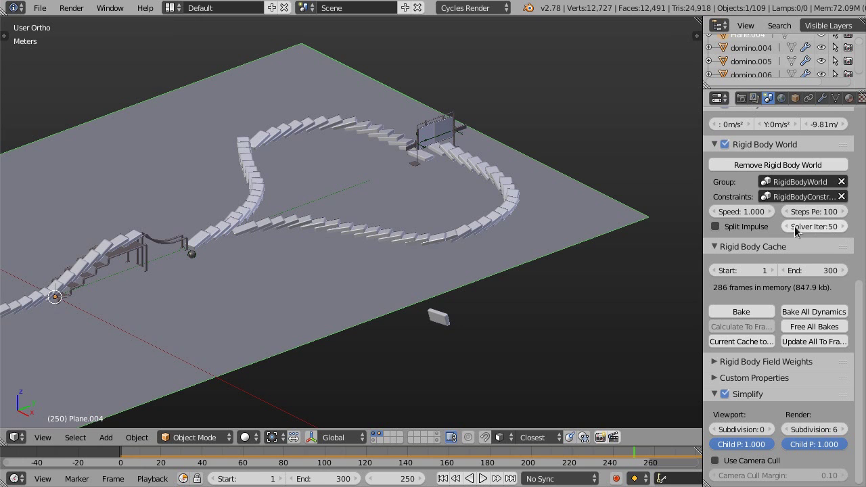
middle_click_drag(493, 294, 520, 277)
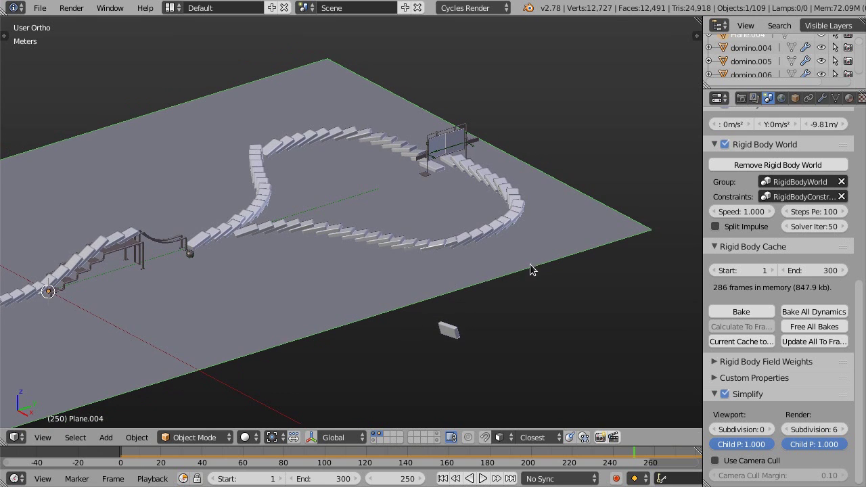
Inspect the stray domino beyond the ground plane's edge from several angles and go back to frame 240.
key("Tab")
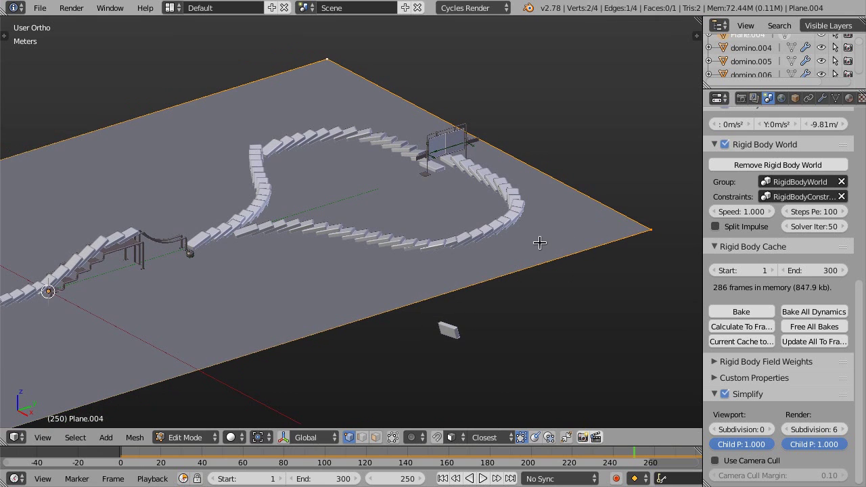
middle_click_drag(532, 267, 501, 253)
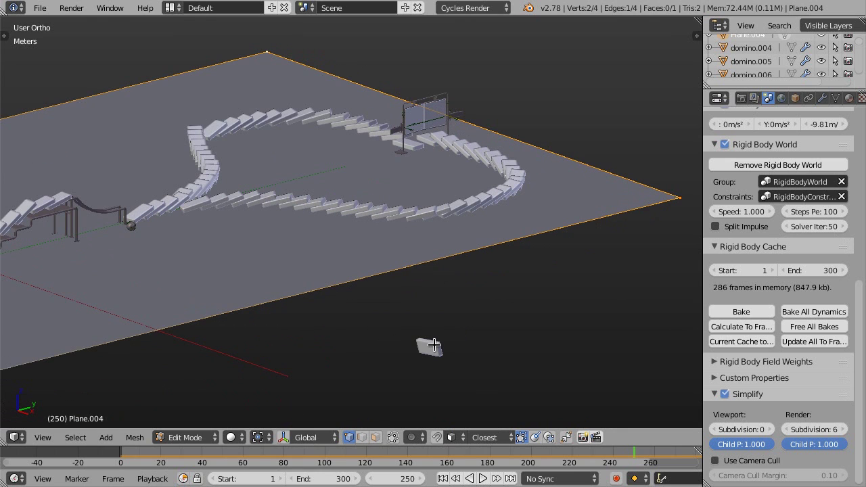
key("Tab")
mouse_move(416, 273)
middle_mouse_down()
mouse_move(440, 251)
mouse_move(424, 252)
mouse_move(433, 234)
mouse_move(427, 263)
middle_mouse_up()
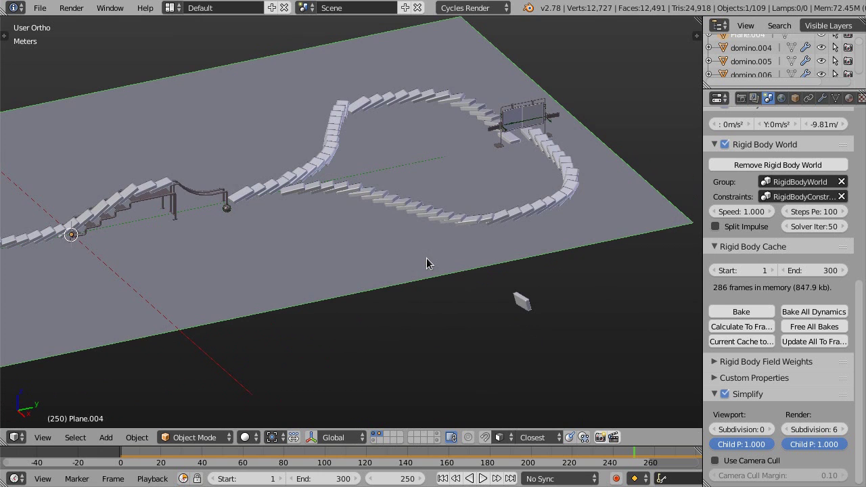
mouse_move(621, 459)
left_mouse_down()
mouse_move(609, 467)
mouse_move(617, 465)
left_mouse_up()
middle_click_drag(504, 291, 485, 284)
middle_click_drag(541, 194, 648, 228)
scroll(358, 257, "down", 4)
middle_click_drag(358, 257, 557, 228)
key("Tab")
scroll(557, 229, "up", 3)
key("g")
key("z")
right_click(554, 251)
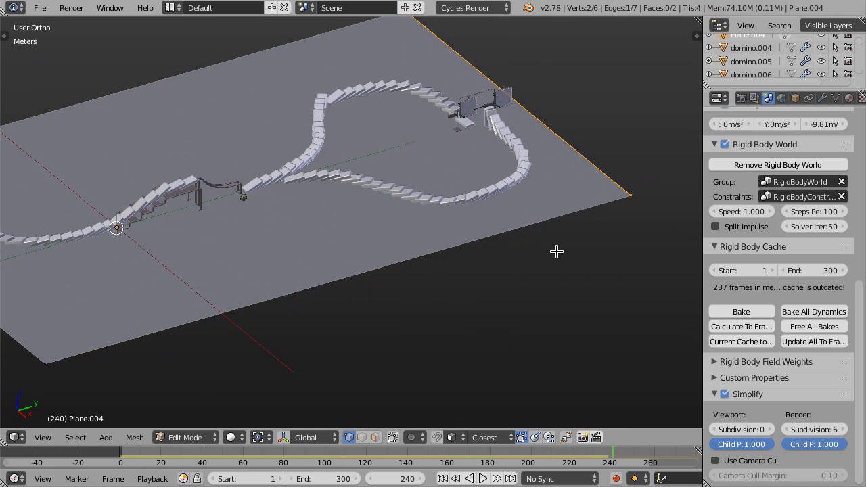
key("x")
left_click(560, 253)
Extrude the whole ground plane downward by about 20 cm to give it thickness, and return to Object Mode.
key("a")
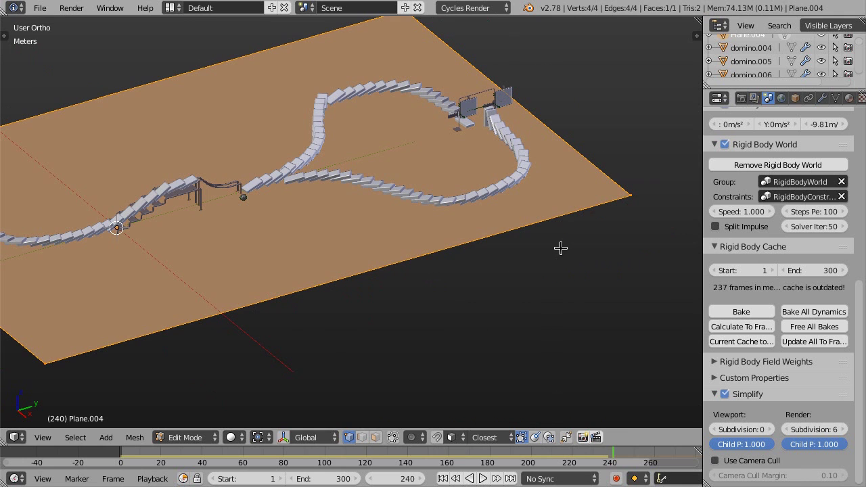
key("e")
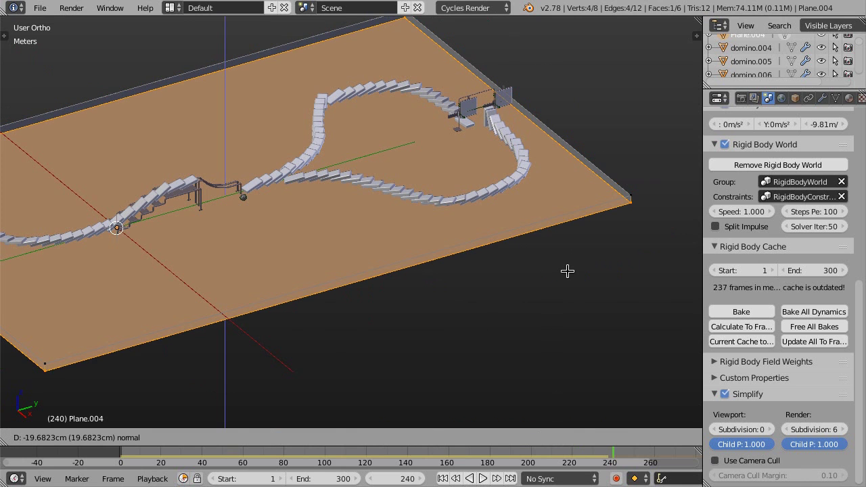
left_click(564, 270)
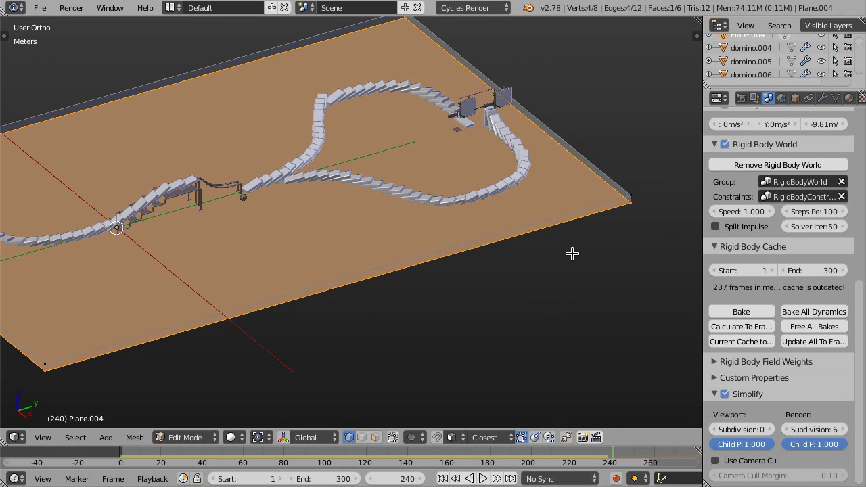
key("Tab")
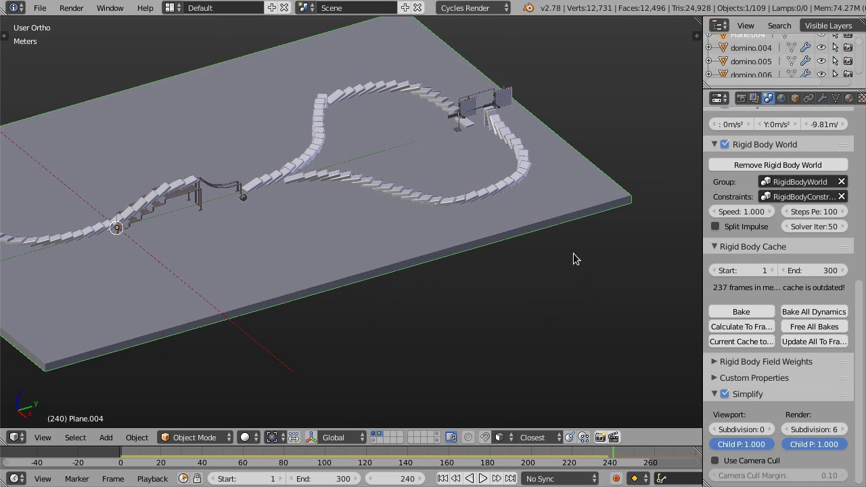
Play the simulation from frame 197 to check the last dominoes and the gate on the thickened ground.
left_click(522, 462)
middle_click_drag(530, 372, 522, 289)
key("alt+a")
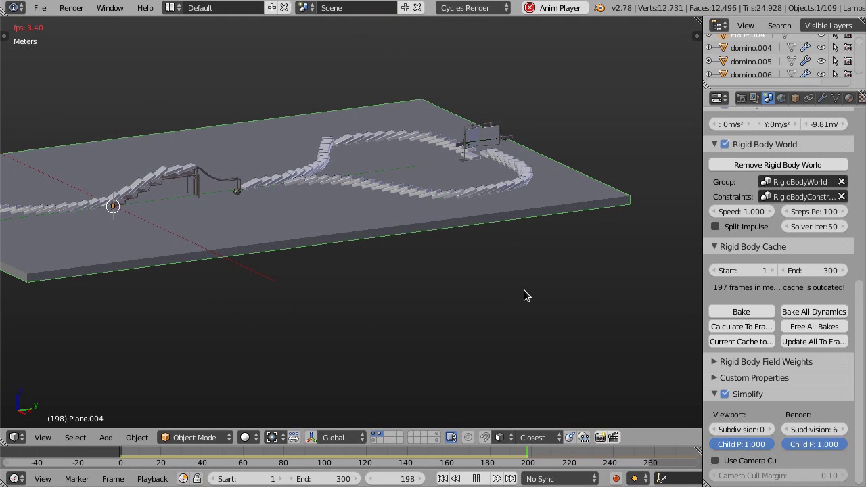
middle_click_drag(539, 293, 482, 303)
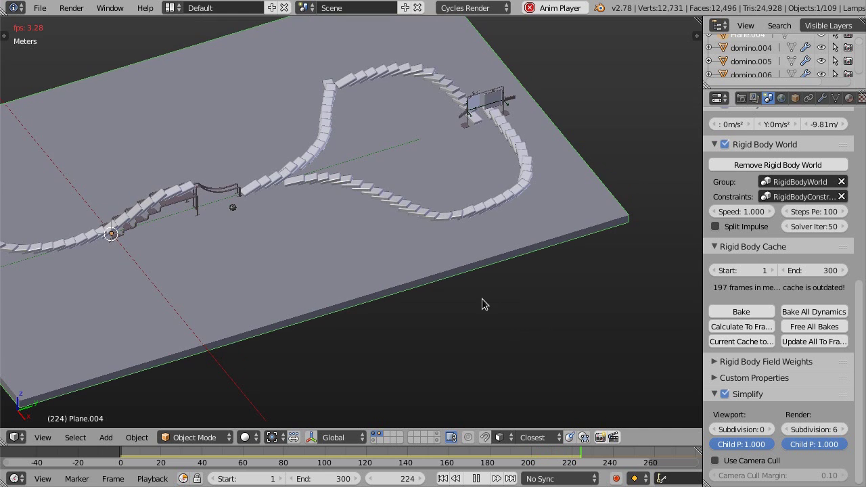
key("Escape")
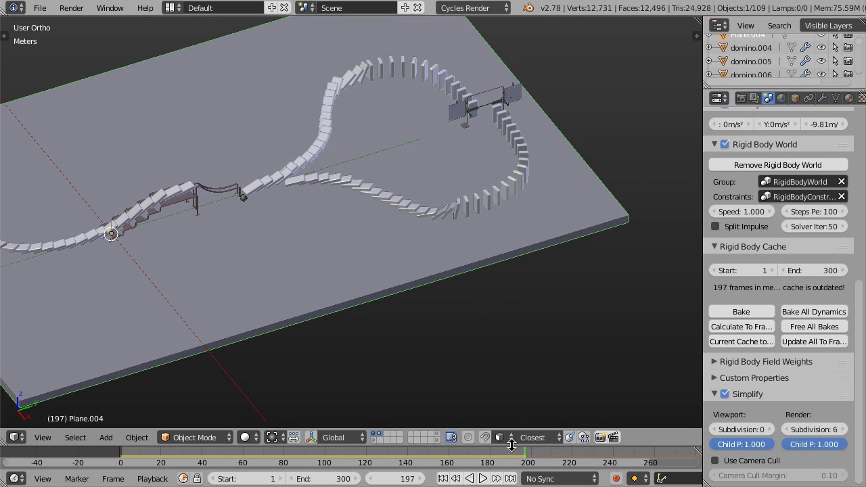
Free all existing bakes, return to frame 1 and bake the rigid body cache for frames 1 to 300.
mouse_move(502, 446)
left_mouse_down()
mouse_move(499, 456)
mouse_move(469, 456)
mouse_move(530, 464)
mouse_move(539, 457)
mouse_move(508, 455)
left_mouse_up()
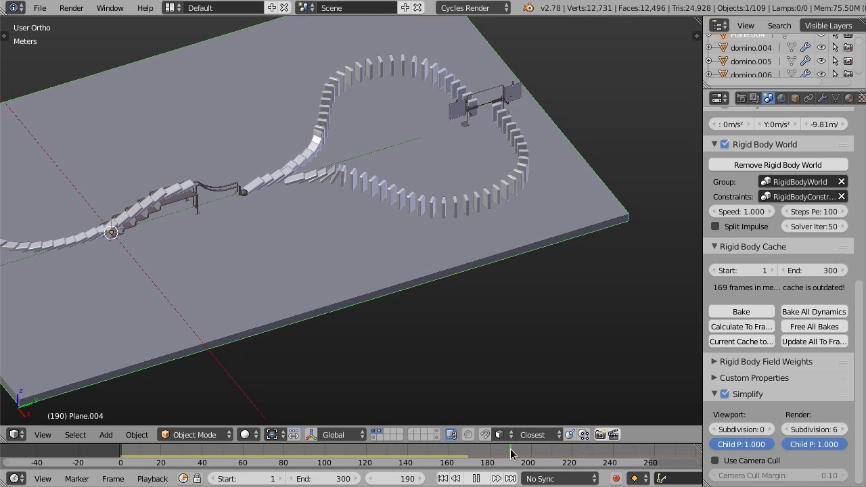
left_click(824, 327)
left_click(442, 478)
left_click(744, 307)
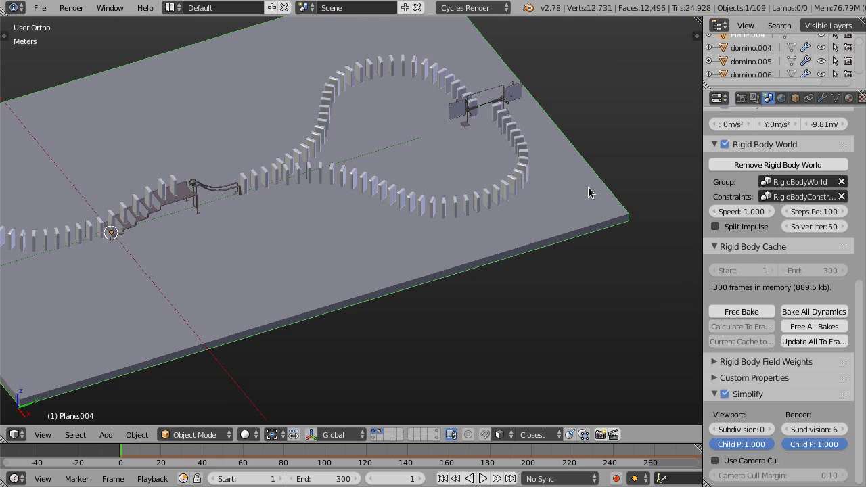
Play the baked simulation from frame 196 and examine the domino loop and gate up close.
left_click(522, 451)
key("alt+a")
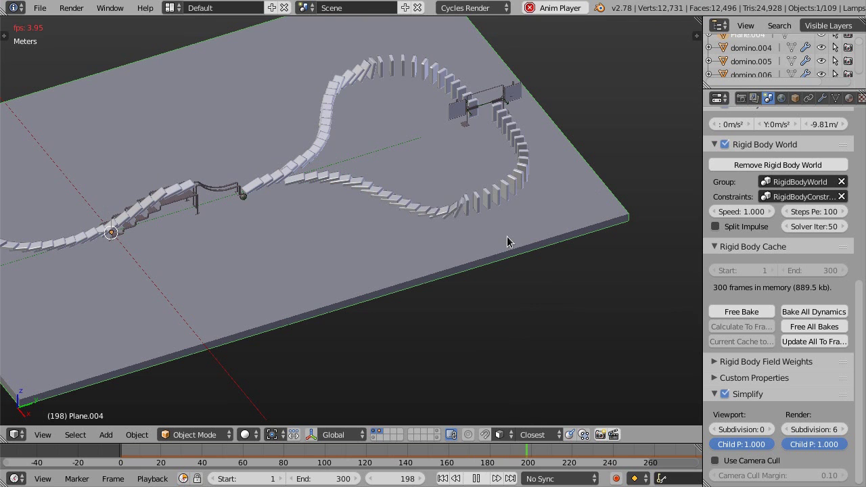
scroll(509, 256, "up", 2)
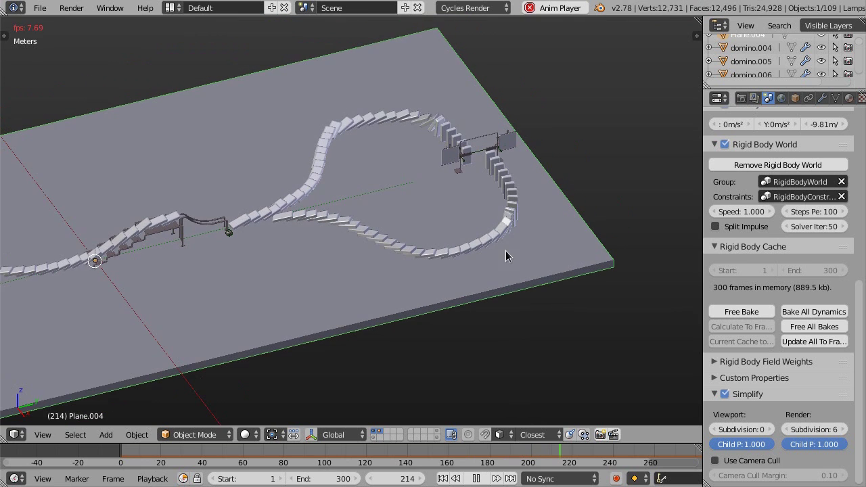
scroll(468, 177, "up", 2)
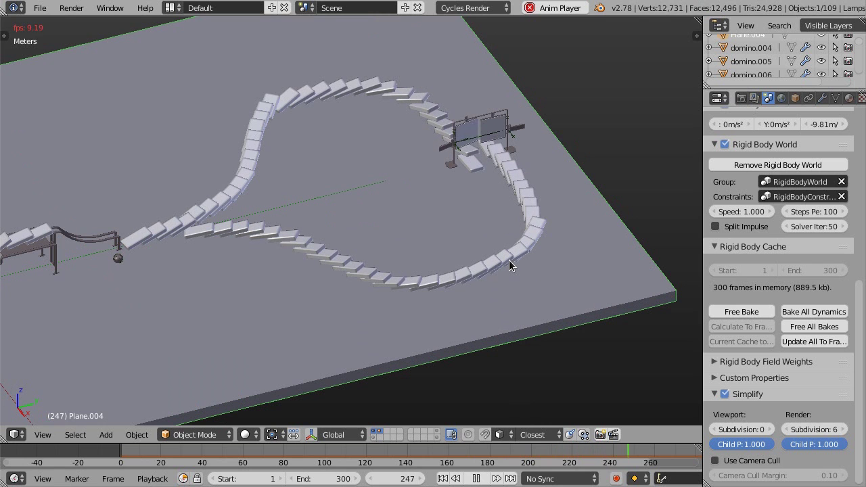
middle_click_drag(483, 242, 485, 222)
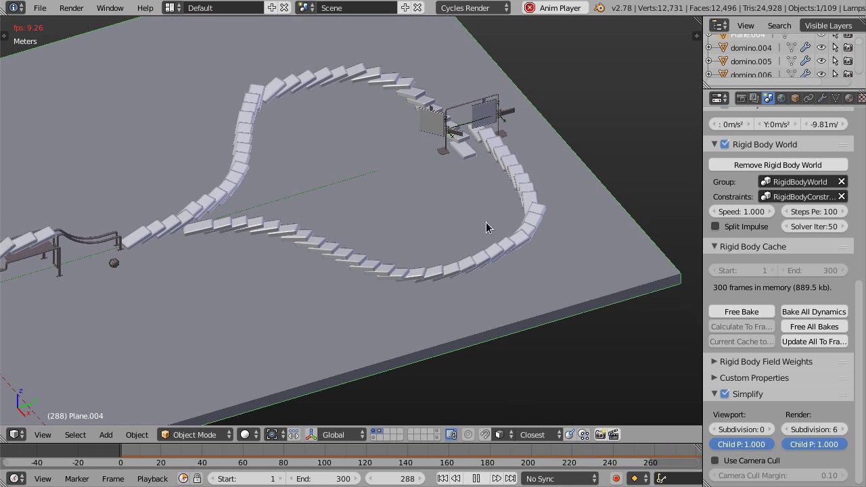
key("Escape")
Examine the thickened ground's mesh in Edit Mode and the whole domino course in Object Mode.
middle_click_drag(459, 250, 582, 236)
key("Tab")
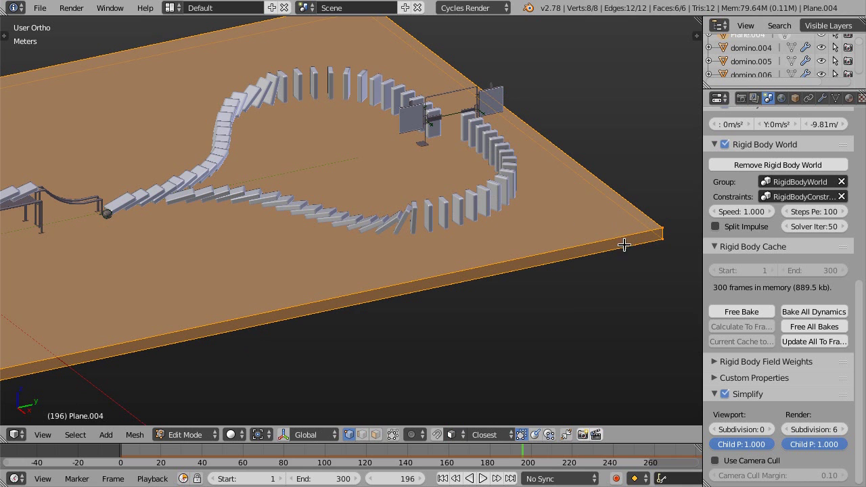
middle_click_drag(496, 222, 518, 210)
key("Tab")
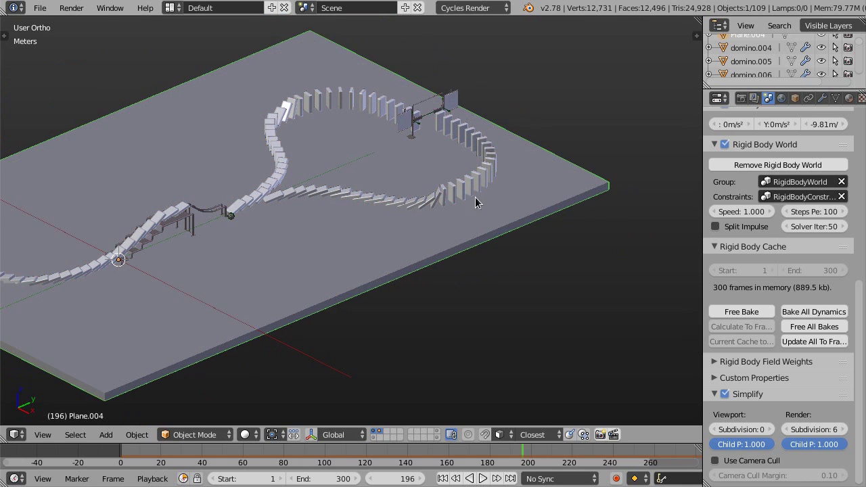
scroll(476, 210, "up", 3)
scroll(486, 215, "down", 3)
middle_click_drag(452, 232, 404, 262)
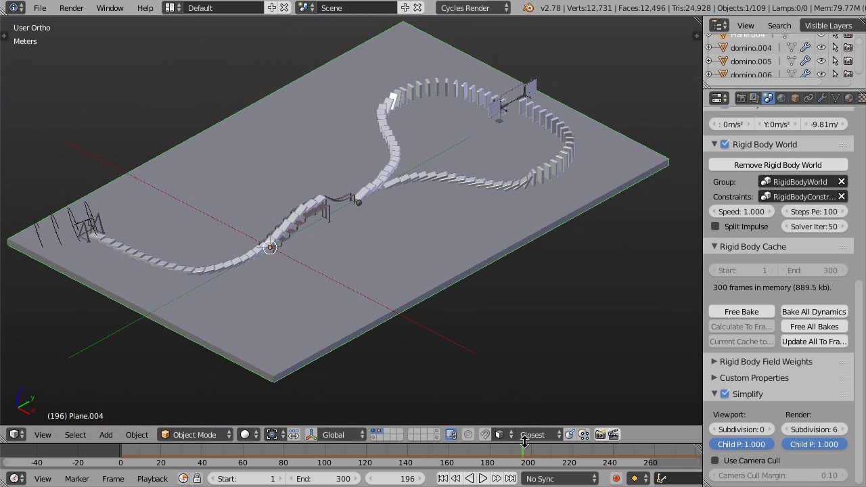
Play the baked simulation, go to frame 229 and examine the complete domino course from several angles.
key("alt+a")
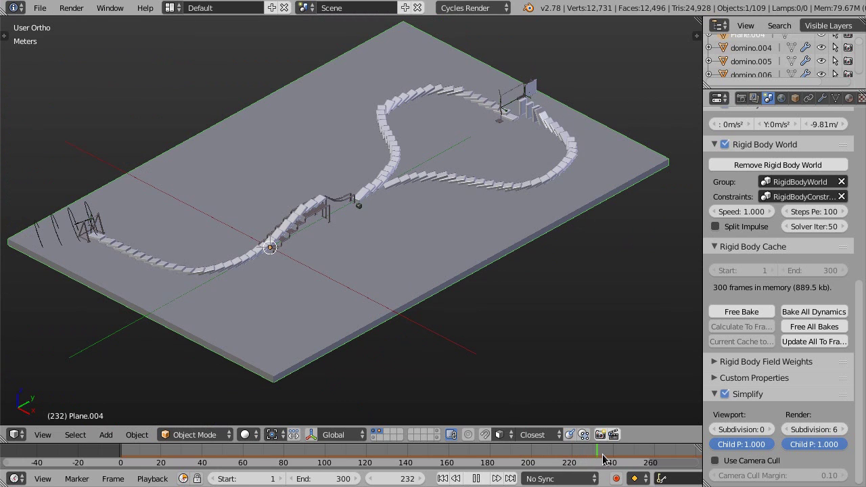
left_click(591, 462)
key("alt+a")
middle_click_drag(503, 354, 378, 319)
middle_click_drag(402, 274, 502, 261)
middle_click_drag(354, 272, 338, 292)
middle_click_drag(368, 267, 366, 297)
middle_click_drag(403, 260, 480, 273)
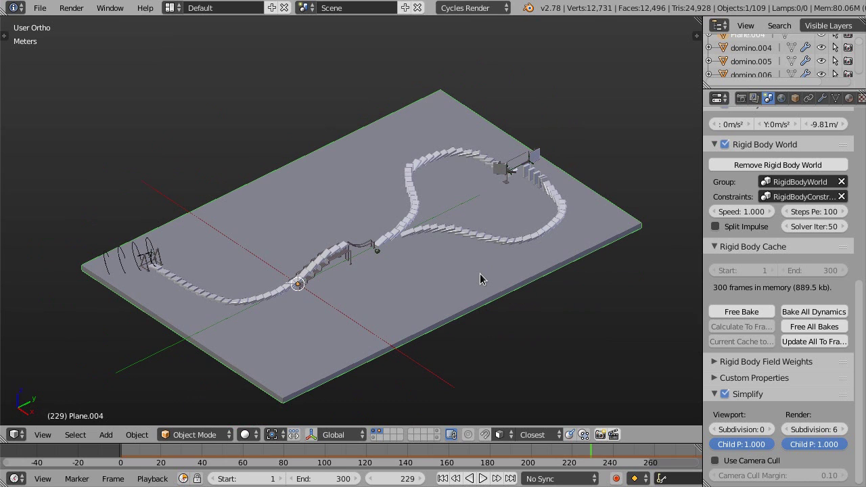
middle_click_drag(495, 288, 495, 278)
middle_click_drag(496, 247, 529, 241)
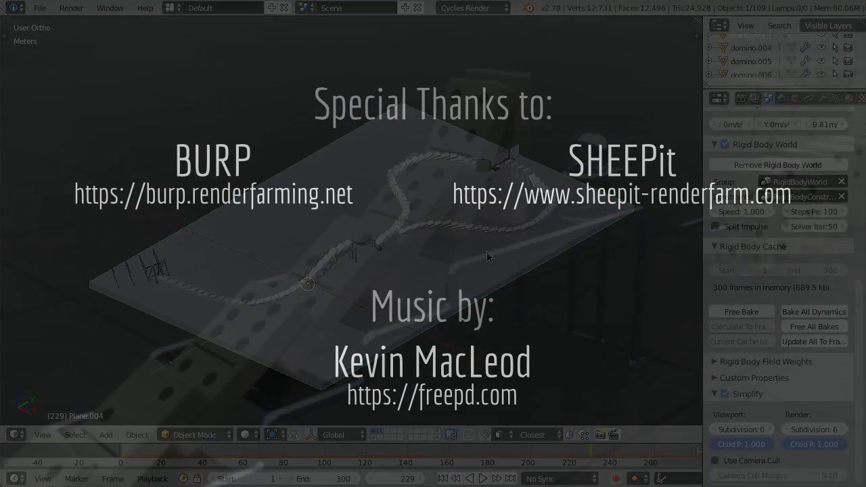